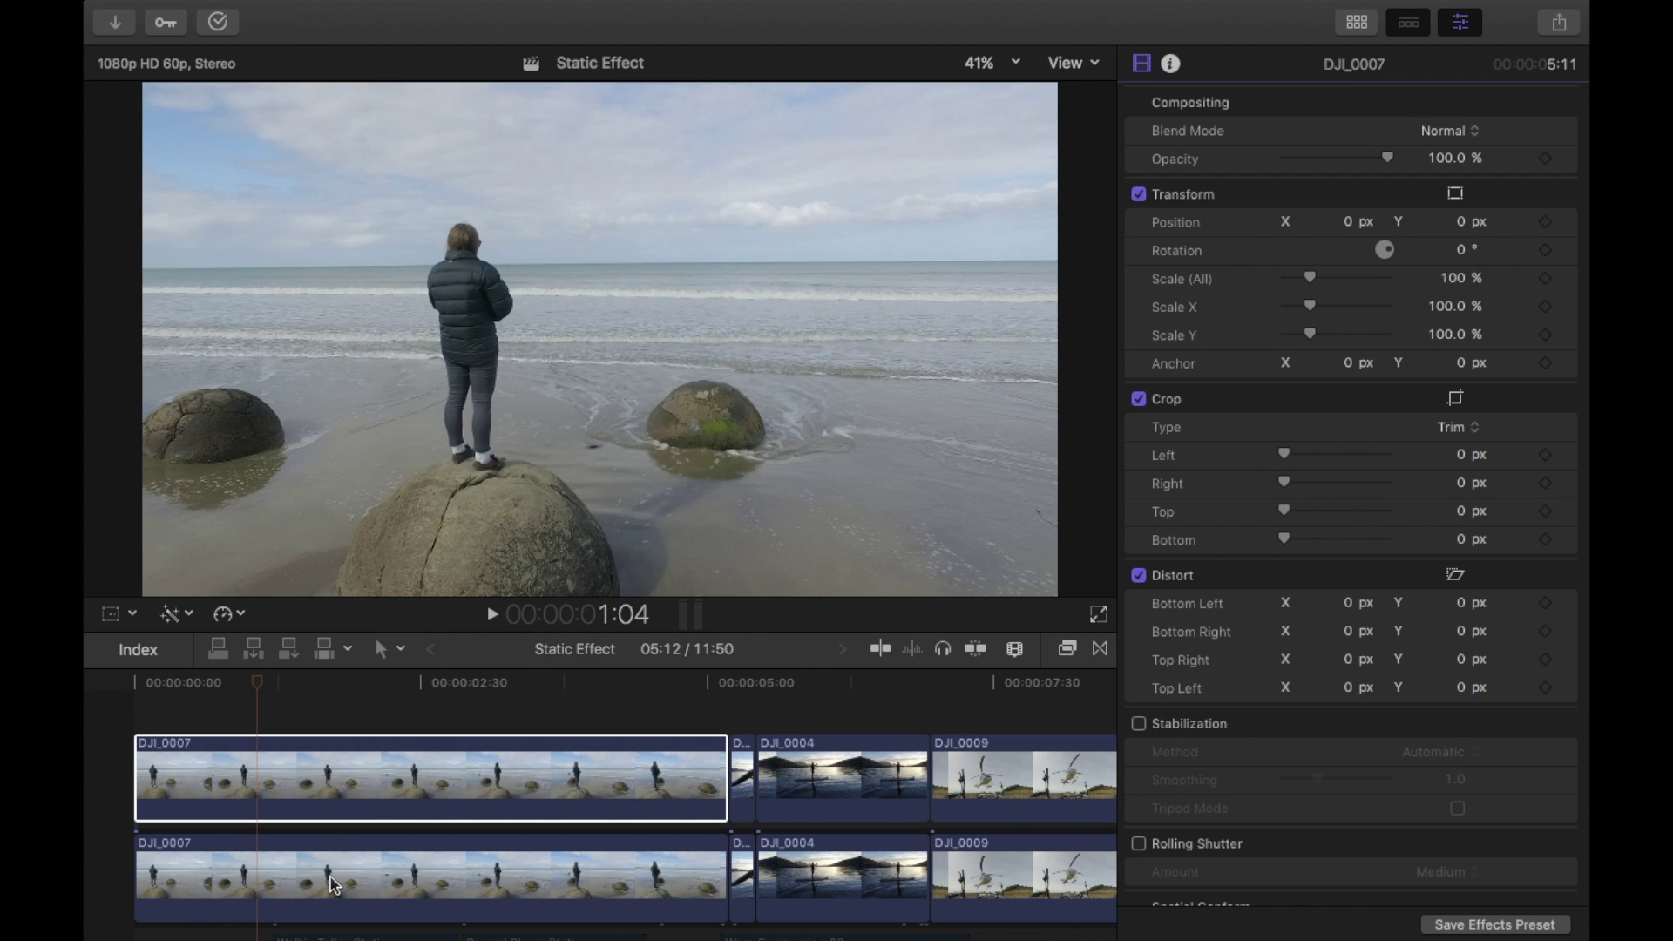
Step: Find the Bad TV effect and apply it to the upper DJI_0007 clip
{"action": "left_click", "coordinate": [334, 885]}
{"action": "left_click_drag", "start_coordinate": [253, 684], "coordinate": [284, 728]}
{"action": "left_click", "coordinate": [292, 765]}
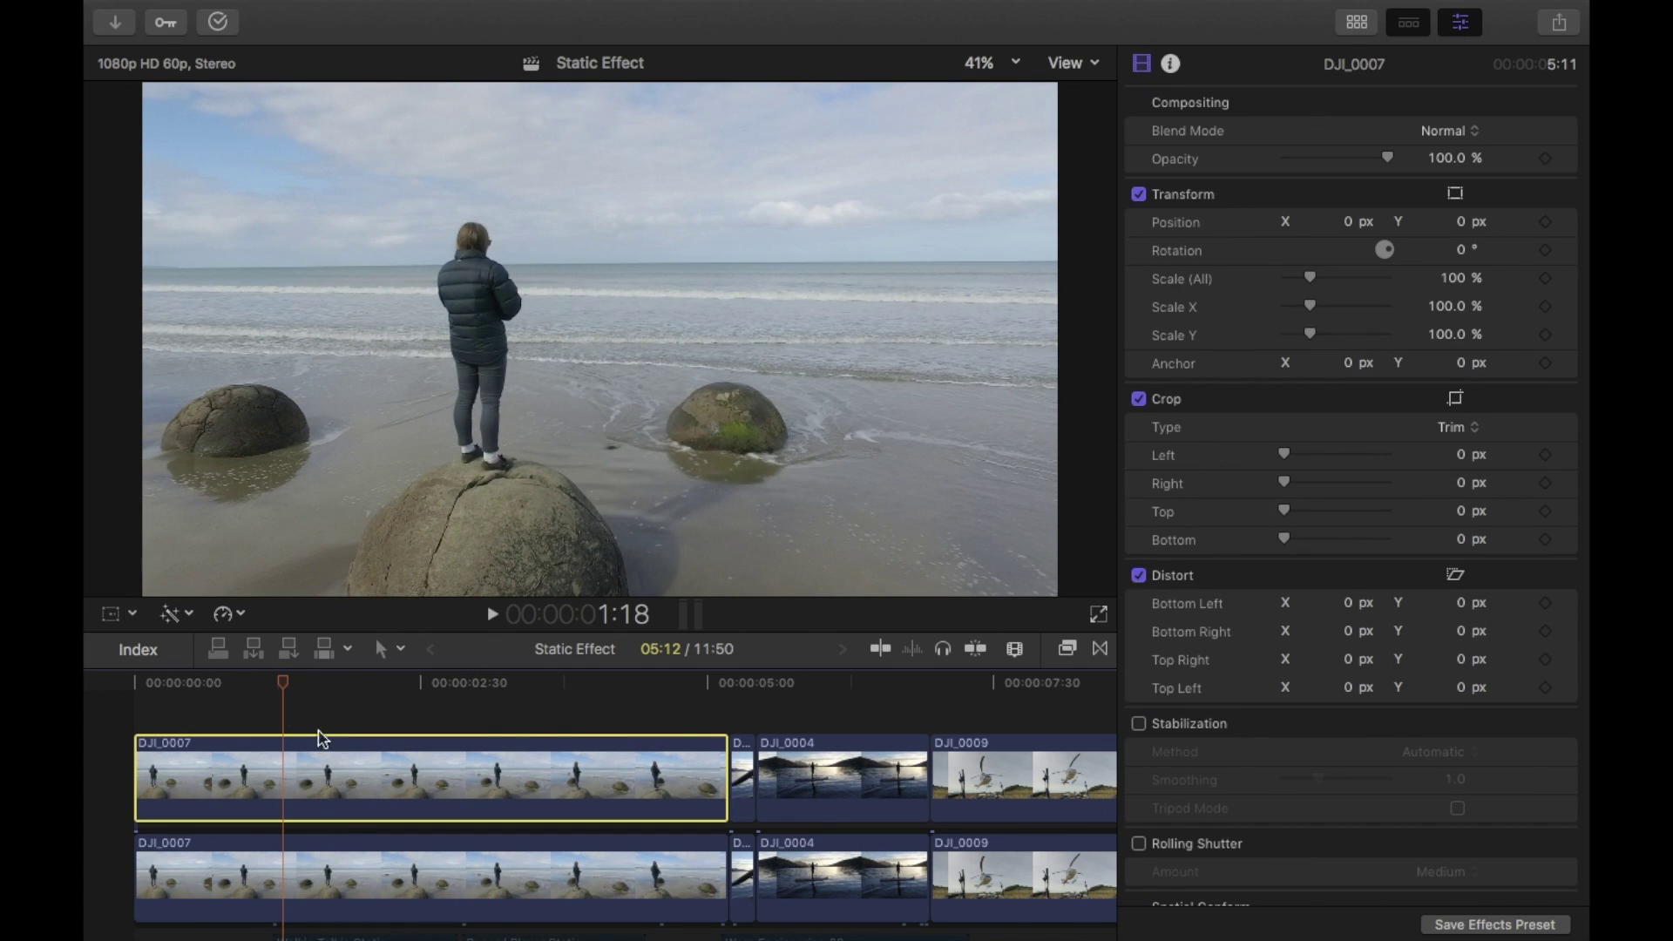
{"action": "left_click", "coordinate": [1067, 648]}
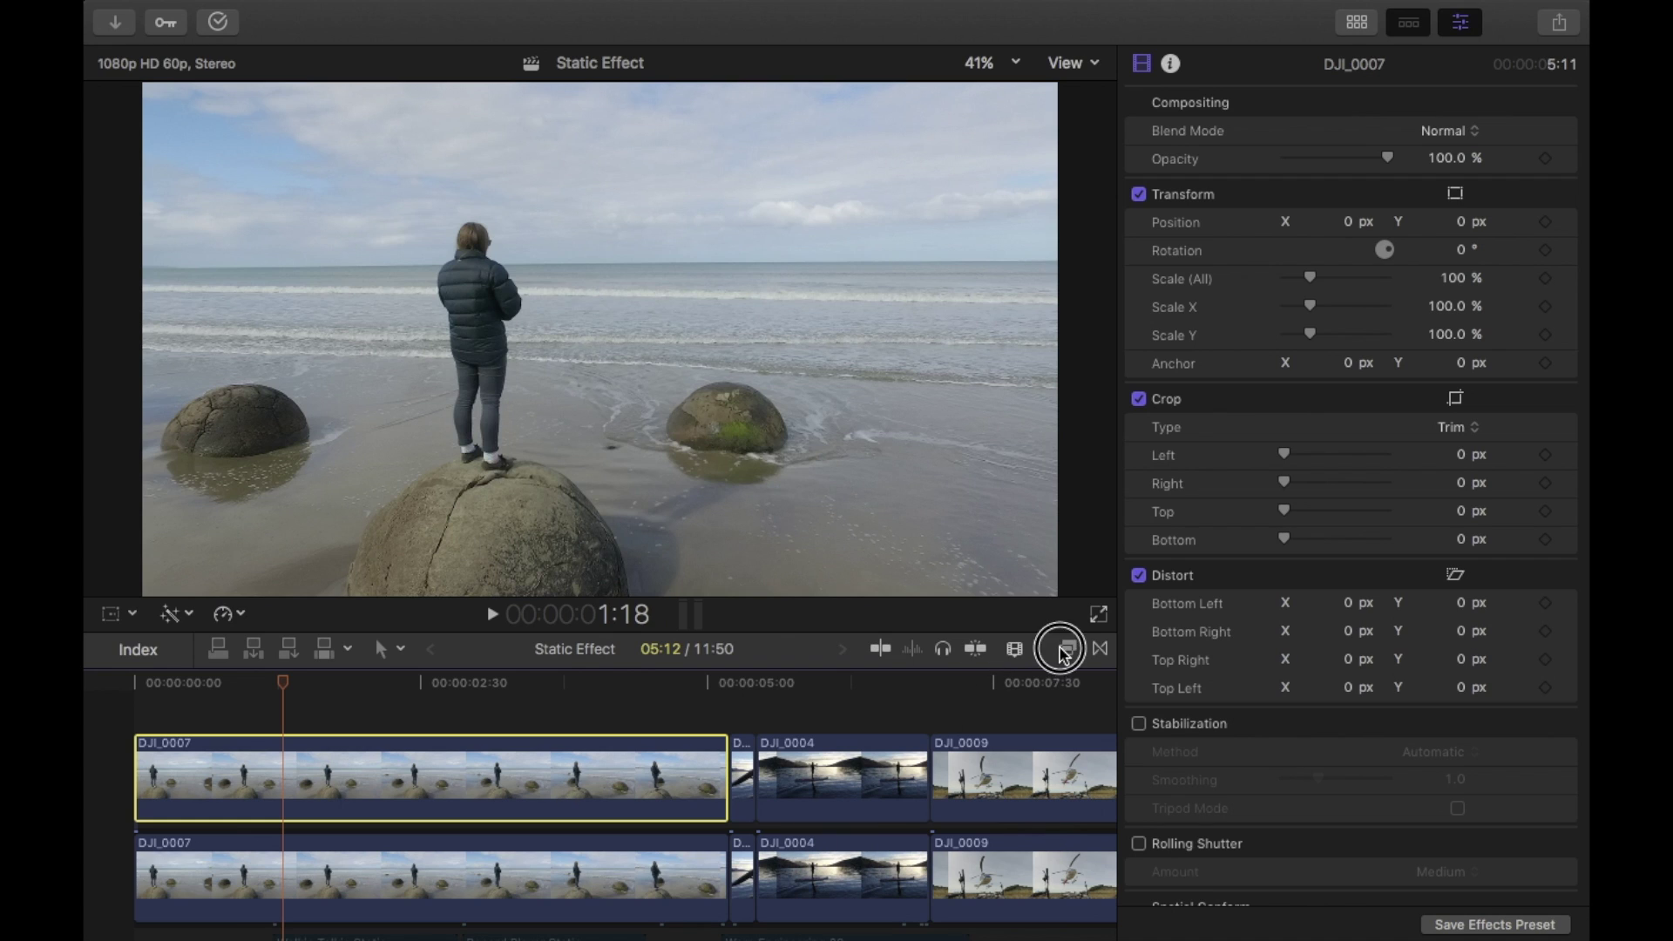
{"action": "left_click", "coordinate": [927, 922]}
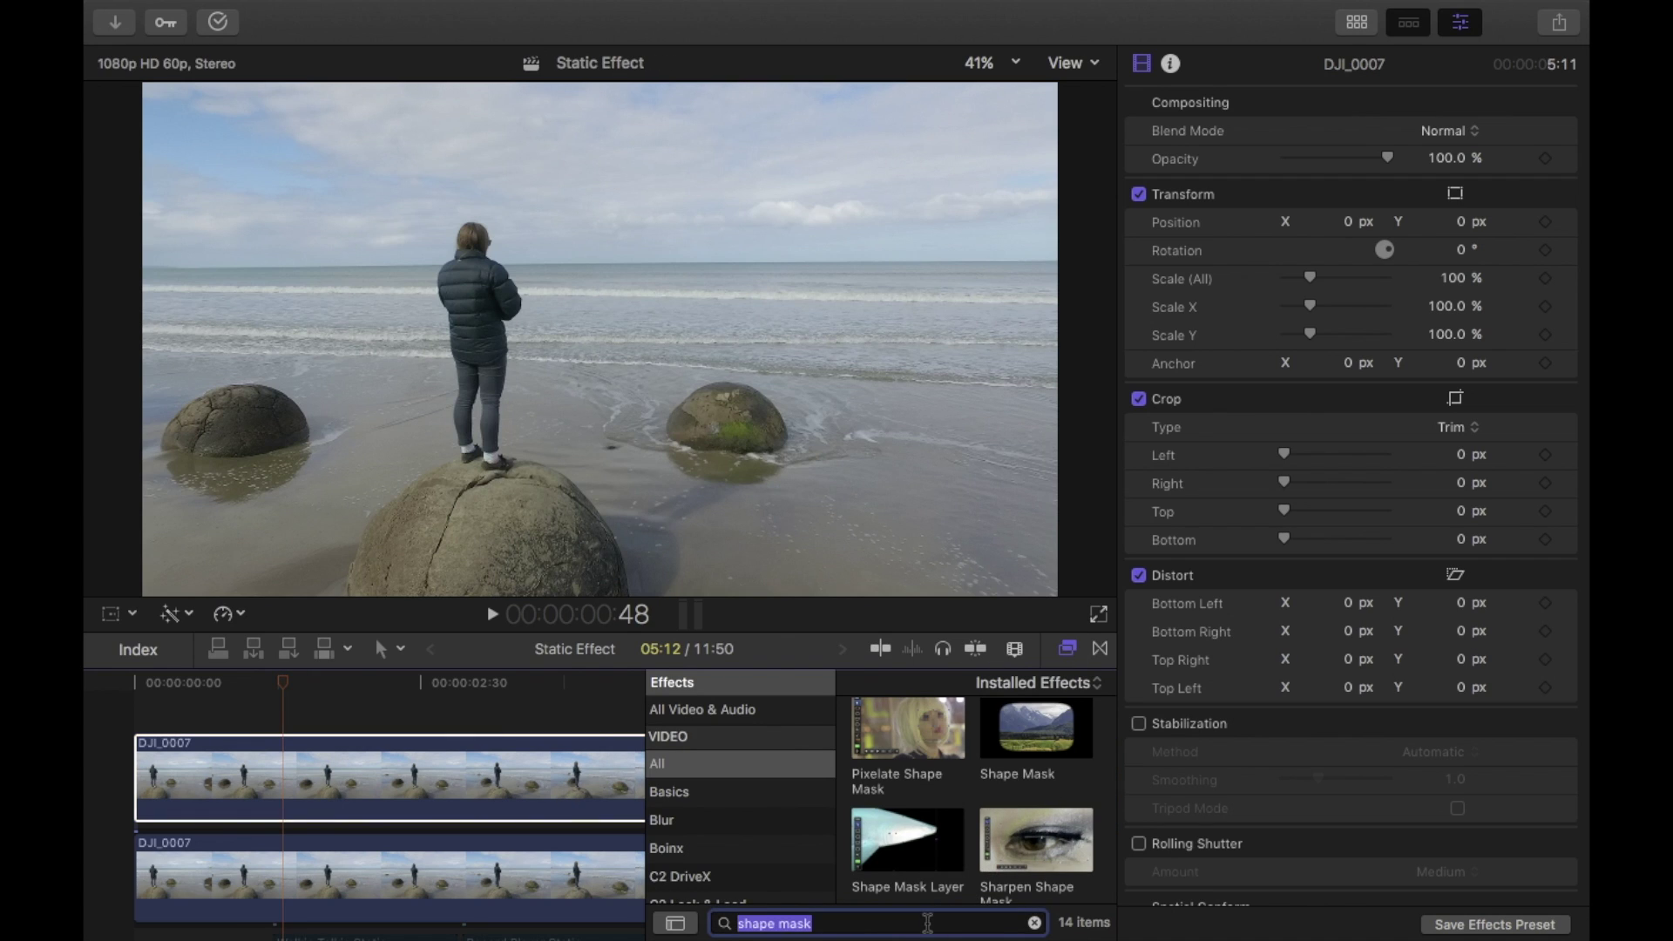
{"action": "type", "text": "bad tv"}
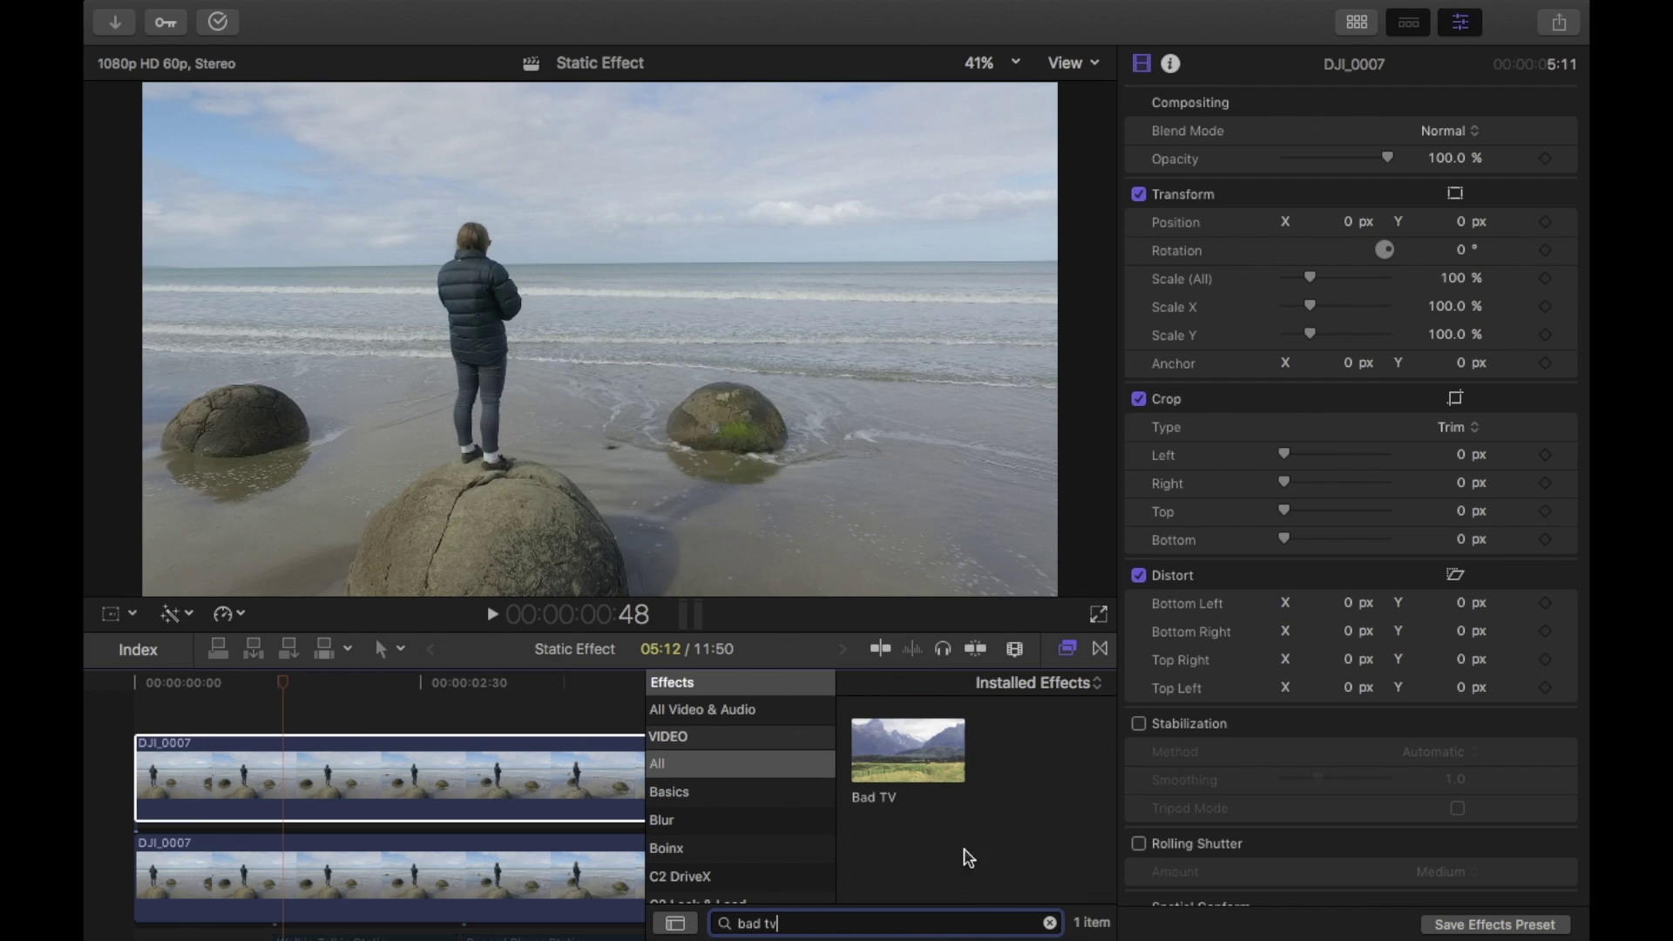
{"action": "left_click_drag", "start_coordinate": [911, 751], "coordinate": [476, 802]}
{"action": "key", "text": "super+5"}
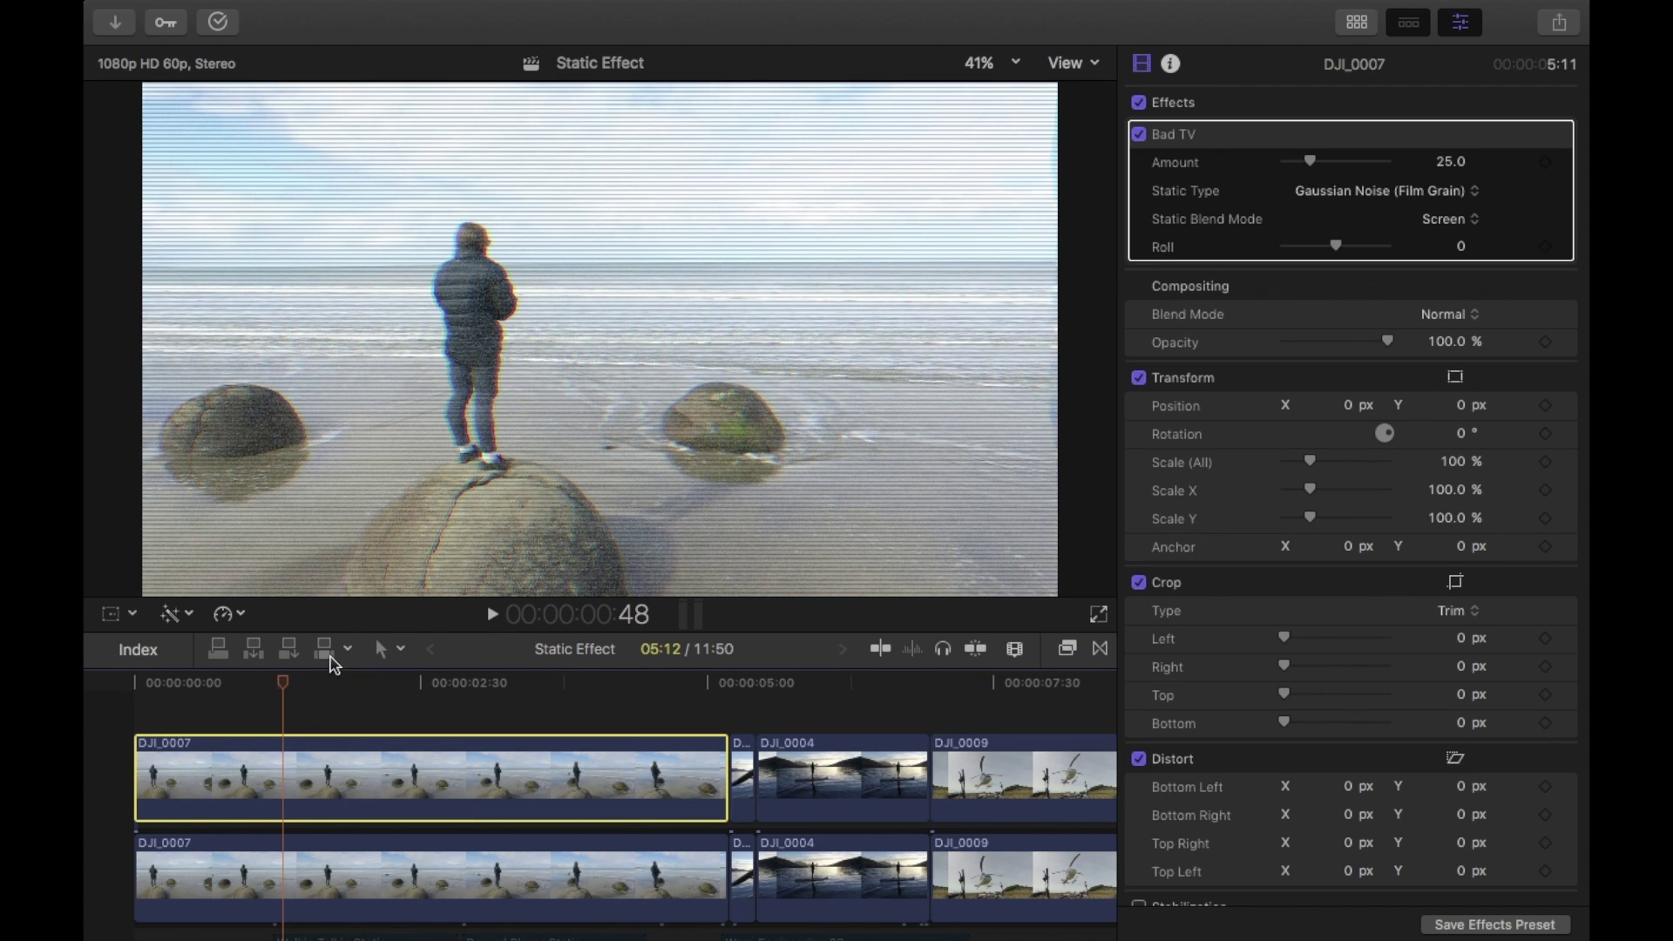
Step: Add a color mask to the Bad TV effect, sample the person's dark jacket, and check the result further into the clip
{"action": "left_click_drag", "start_coordinate": [290, 695], "coordinate": [349, 762]}
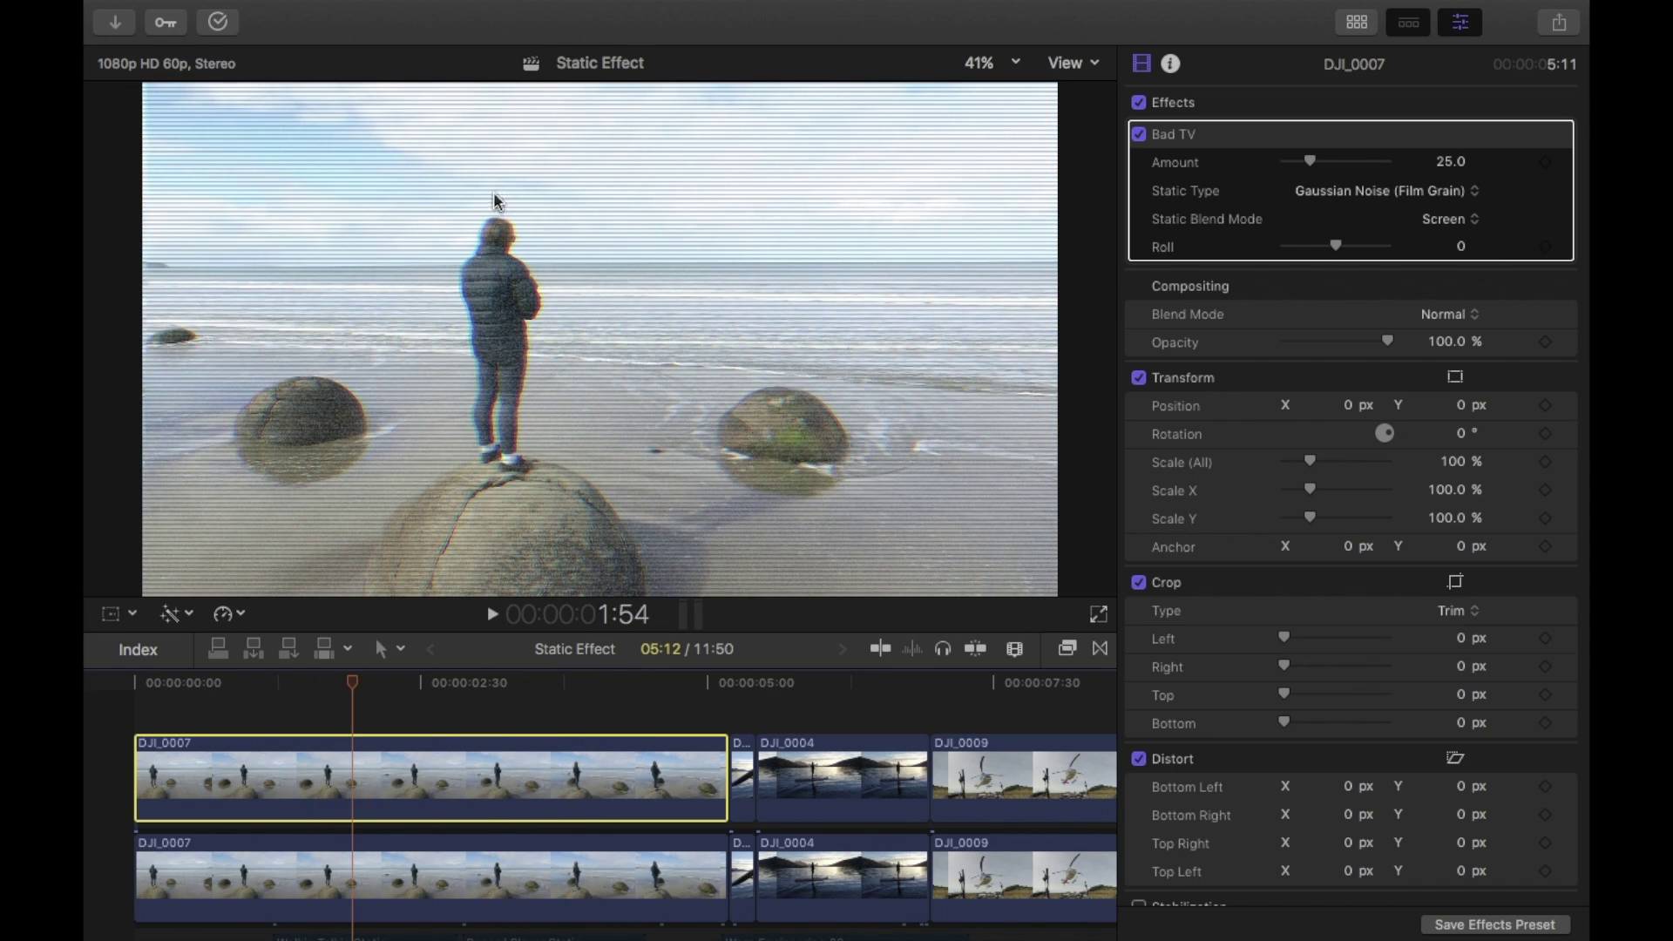
{"action": "left_click", "coordinate": [1247, 139]}
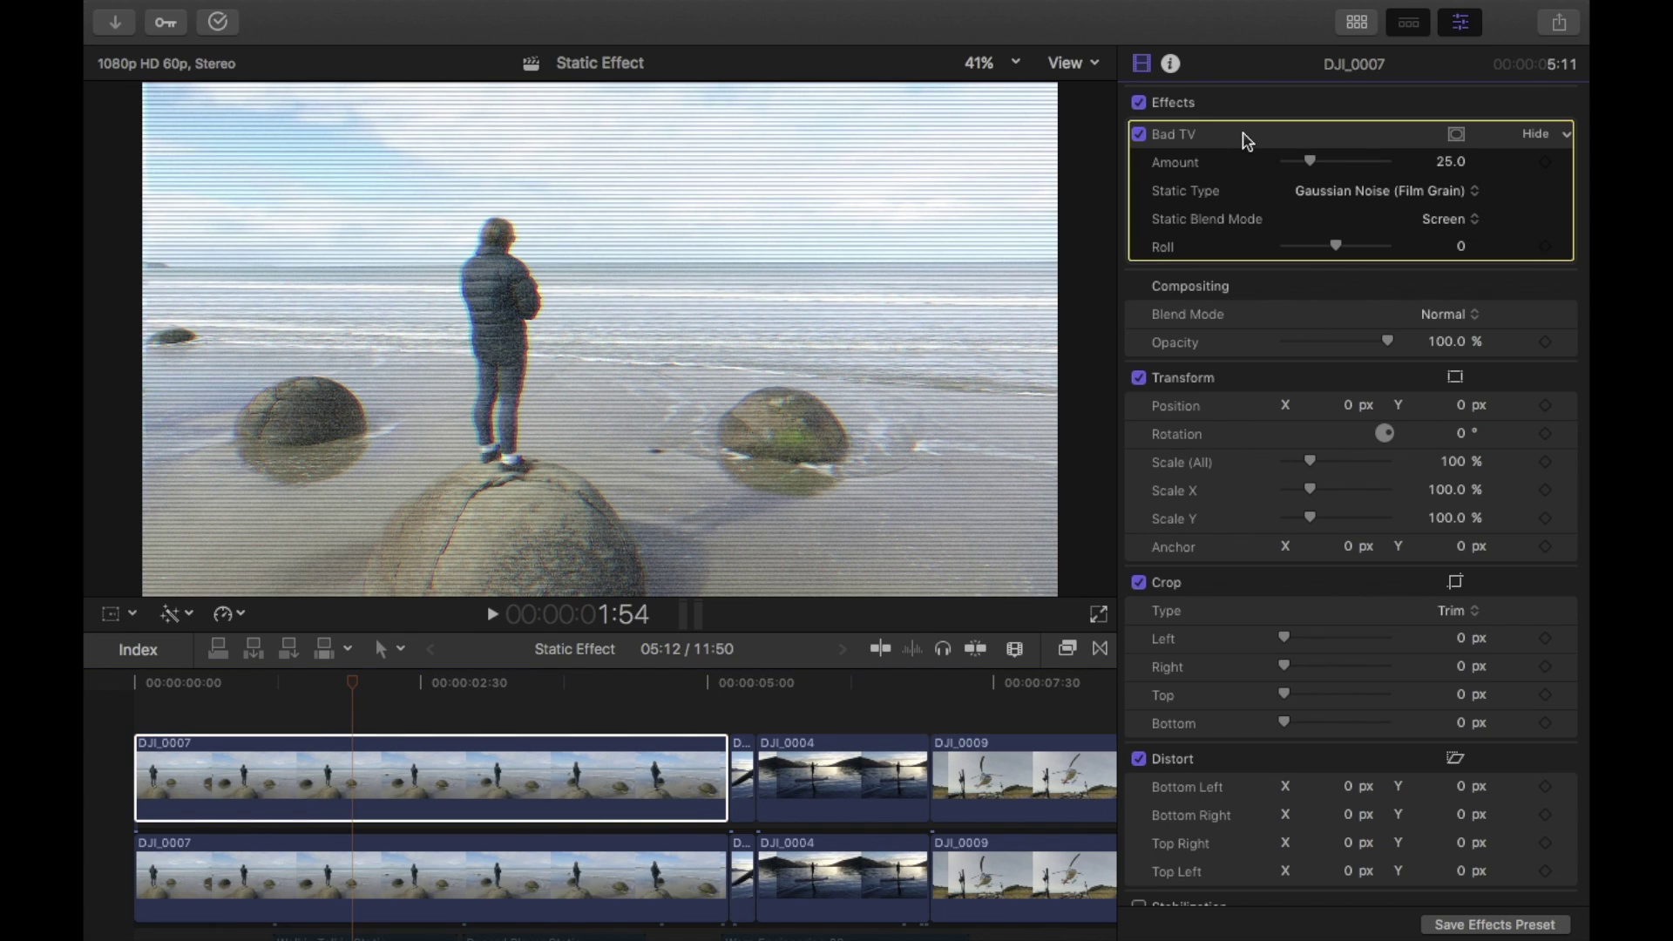
{"action": "left_click", "coordinate": [1456, 134]}
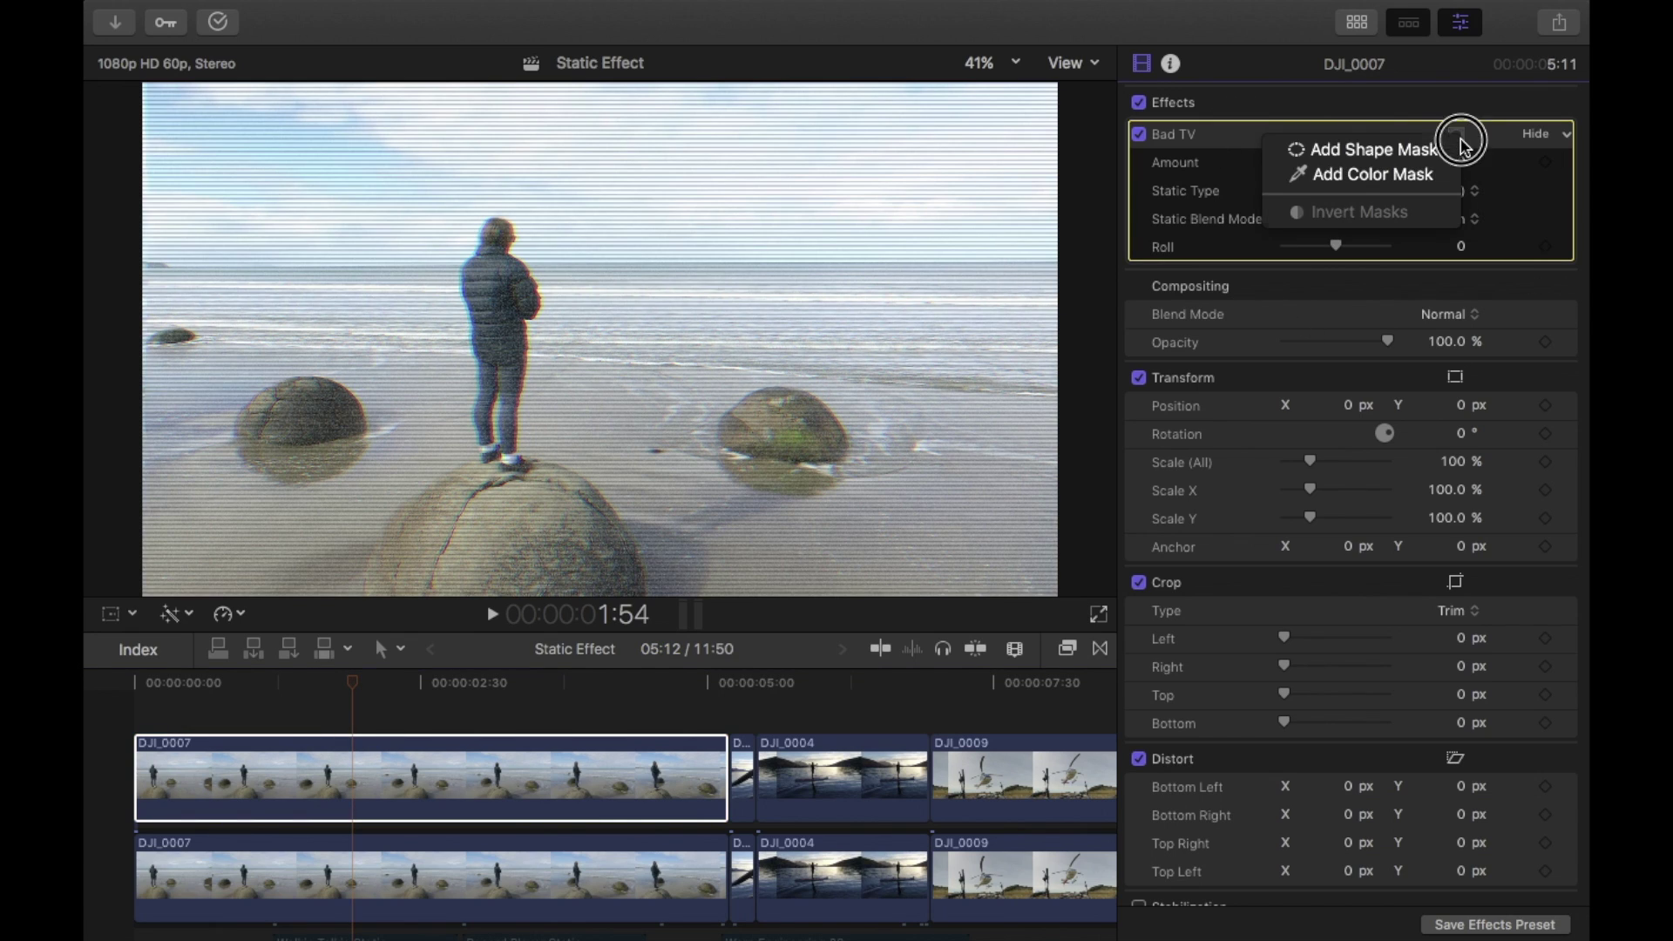
{"action": "left_click", "coordinate": [1410, 175]}
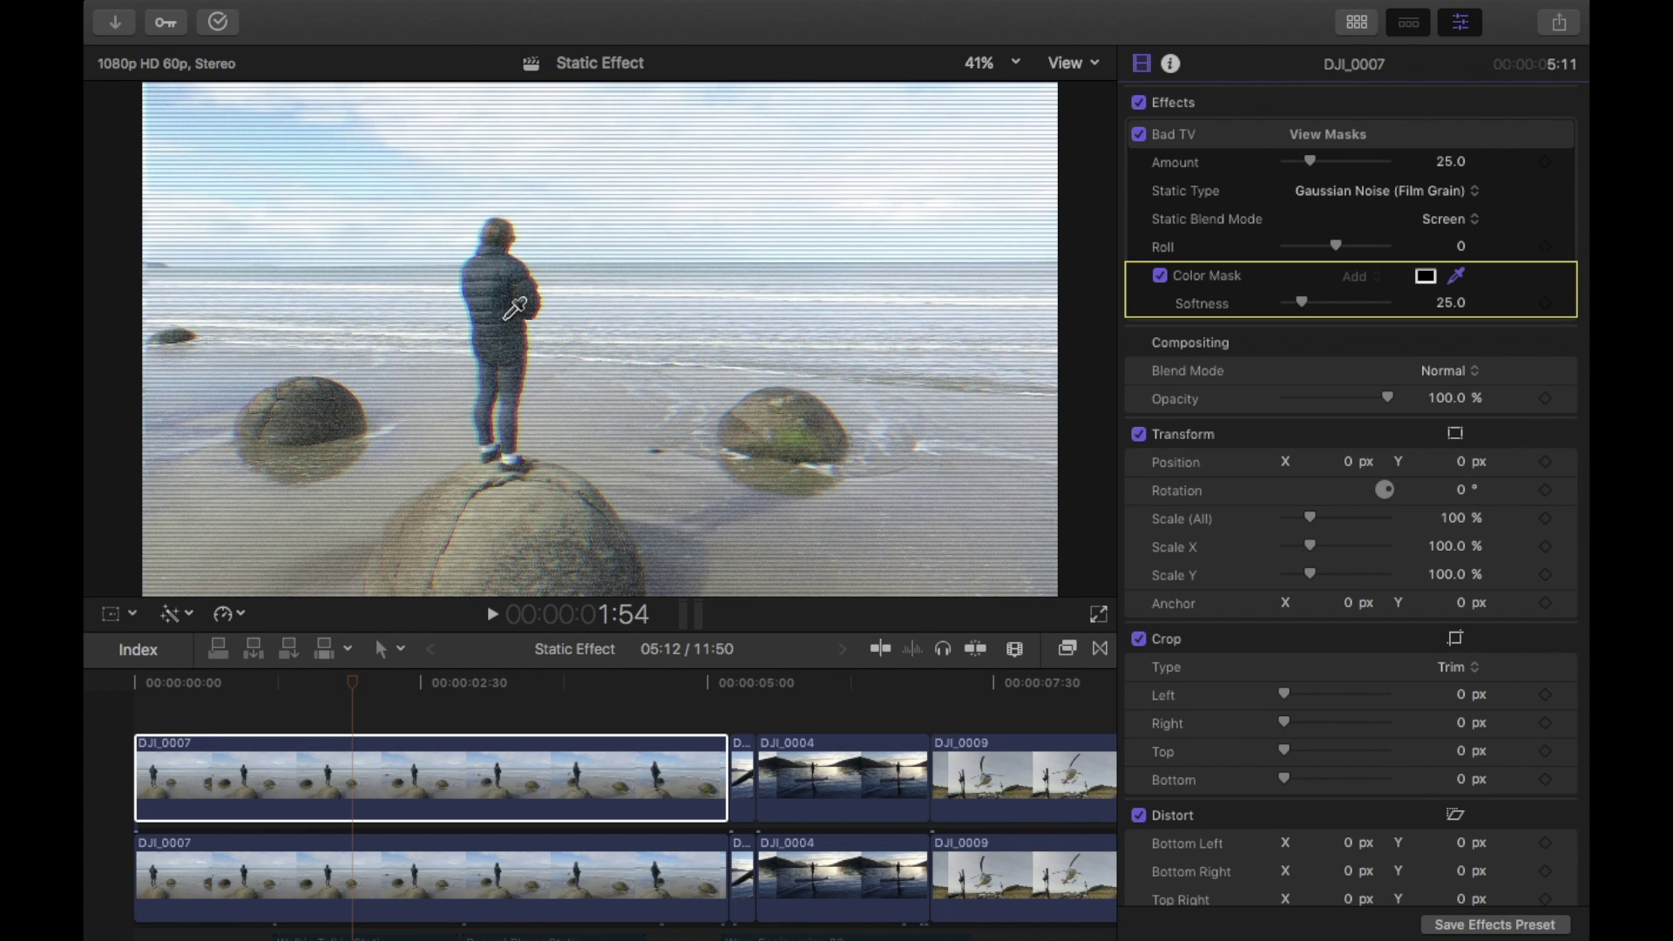
{"action": "left_click", "coordinate": [516, 298]}
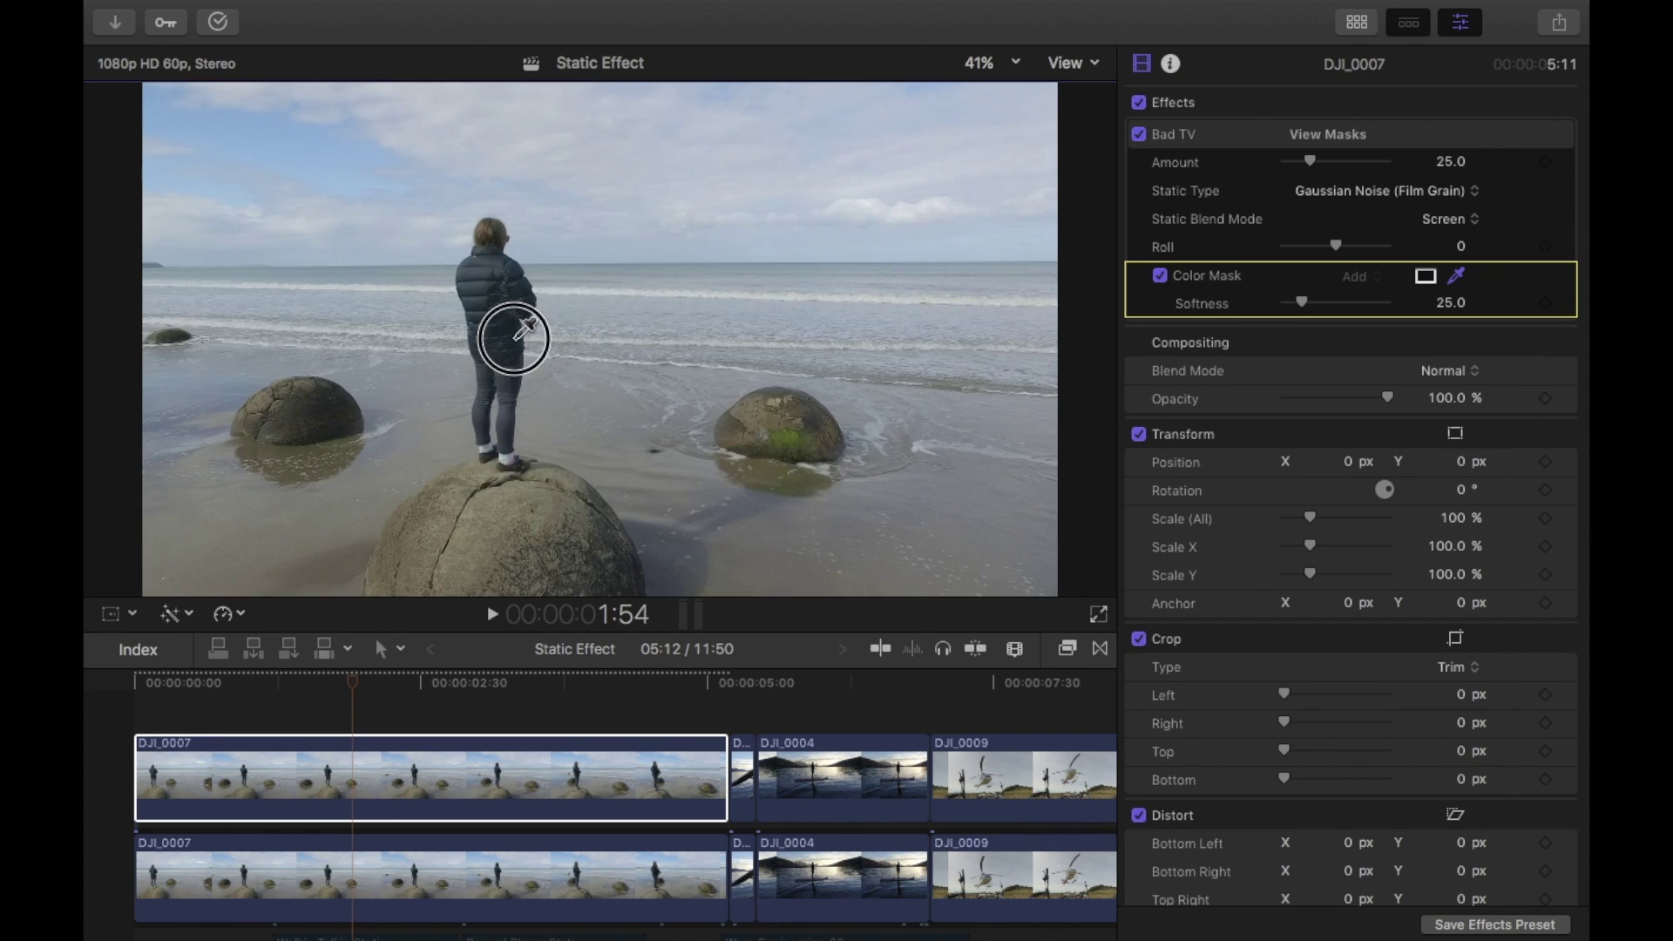
{"action": "left_click", "coordinate": [498, 267]}
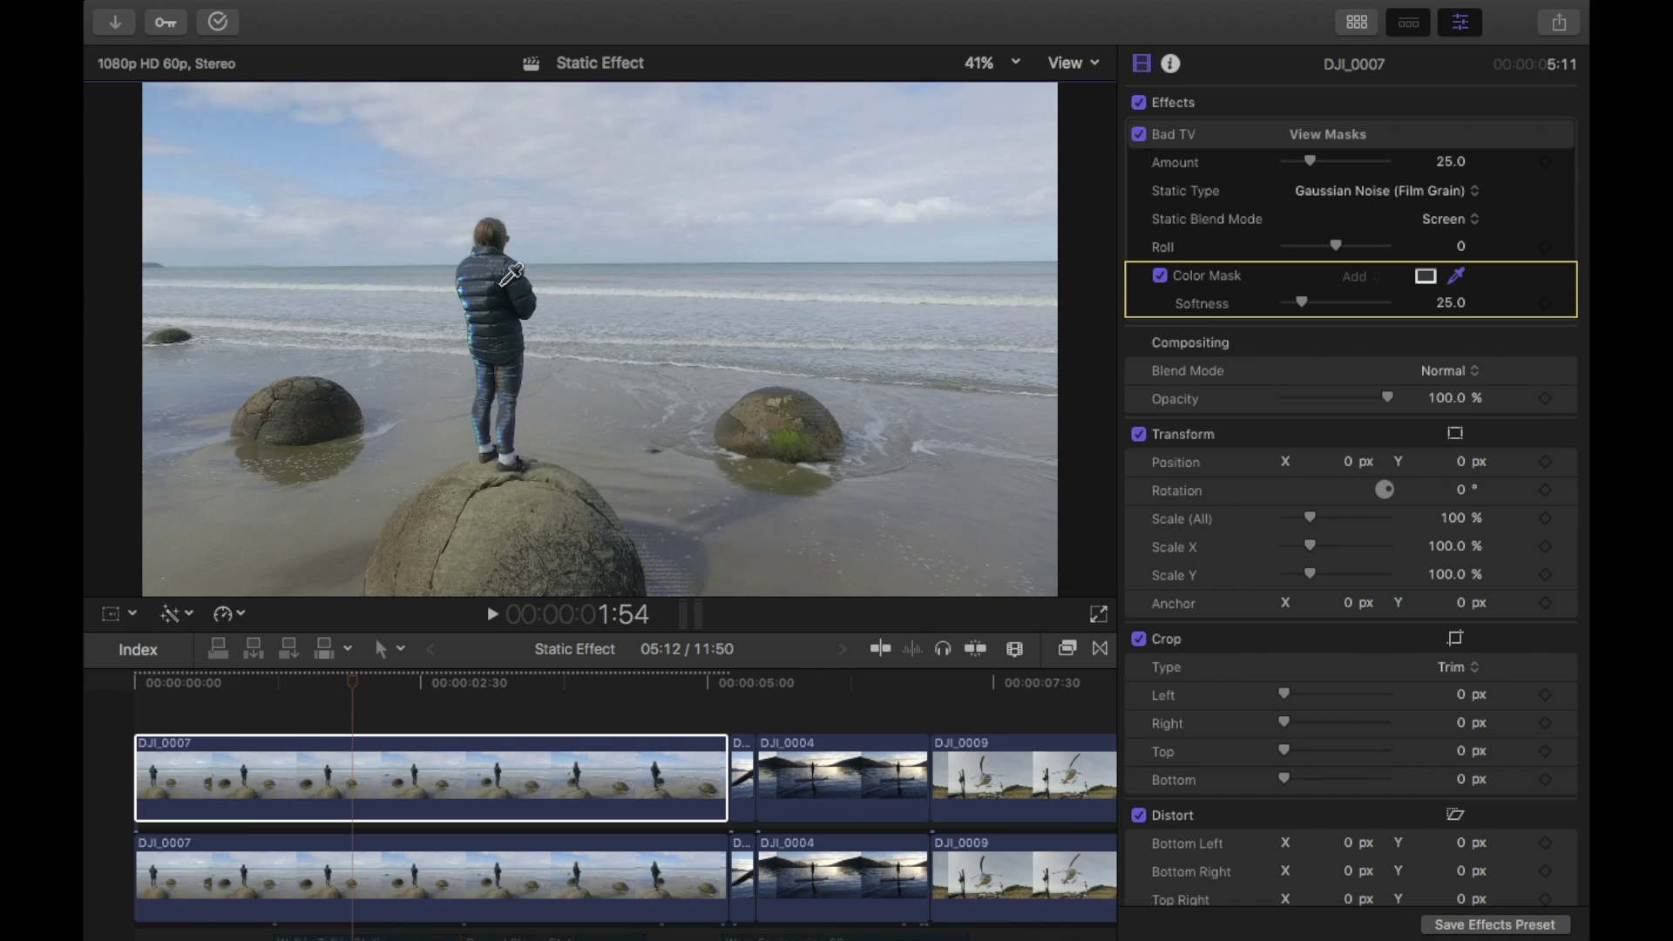
{"action": "left_click_drag", "start_coordinate": [354, 683], "coordinate": [474, 755]}
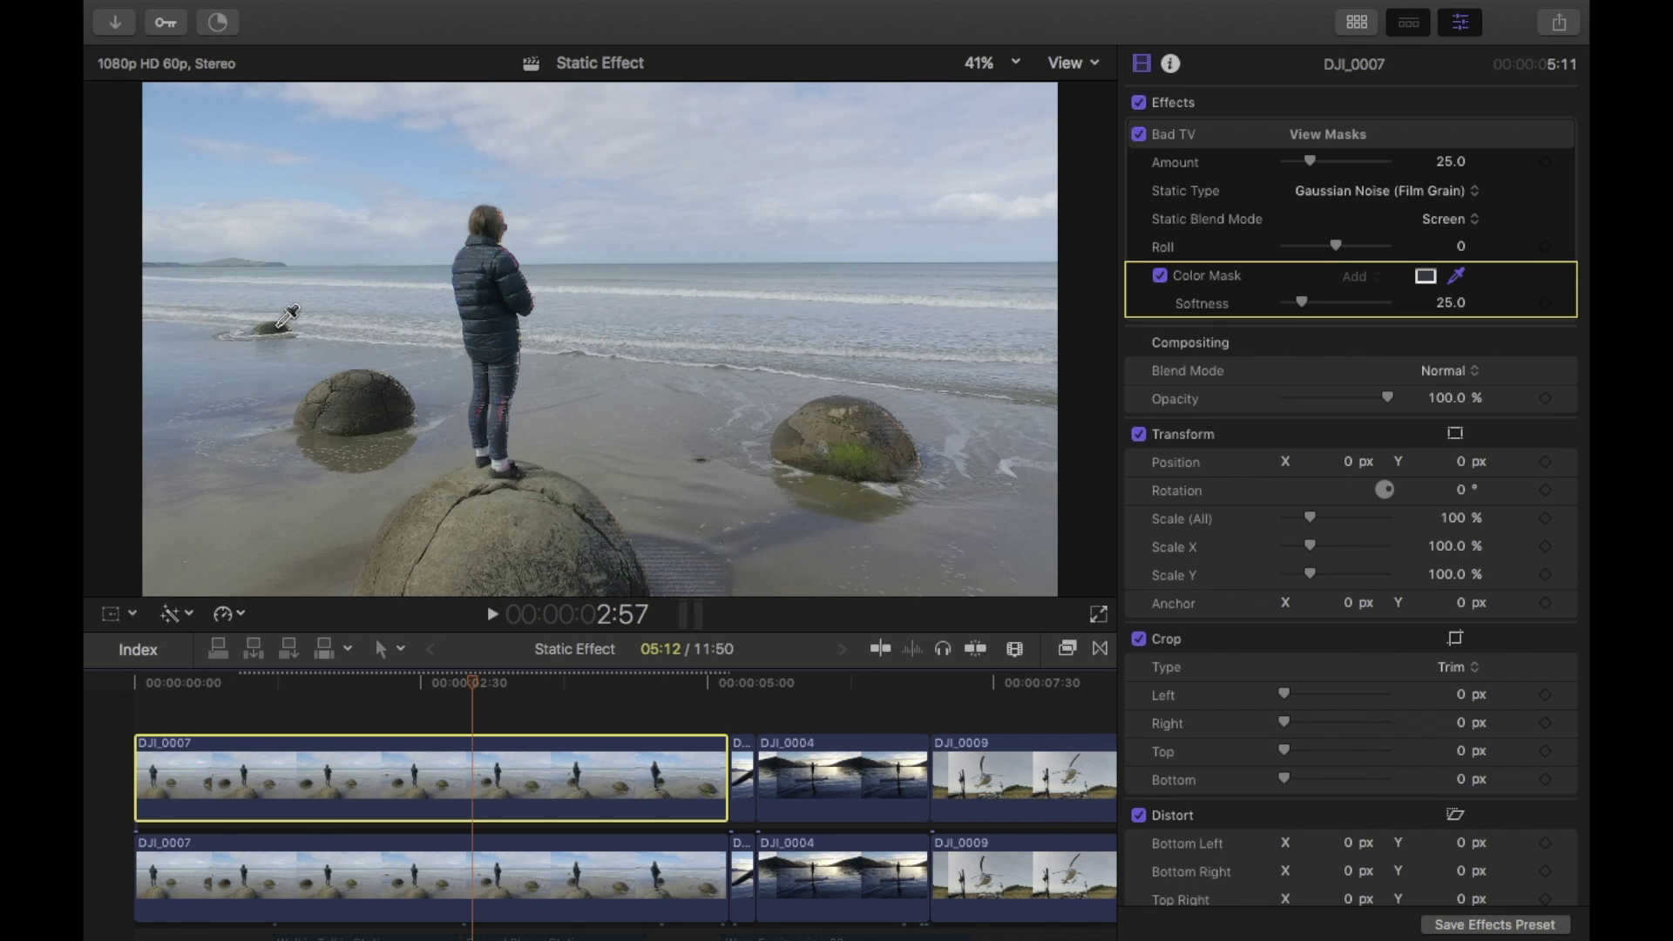
Step: Find the Shape Mask effect and apply it to the upper DJI_0007 clip with the playhead at 2:11
{"action": "left_click_drag", "start_coordinate": [484, 685], "coordinate": [387, 693]}
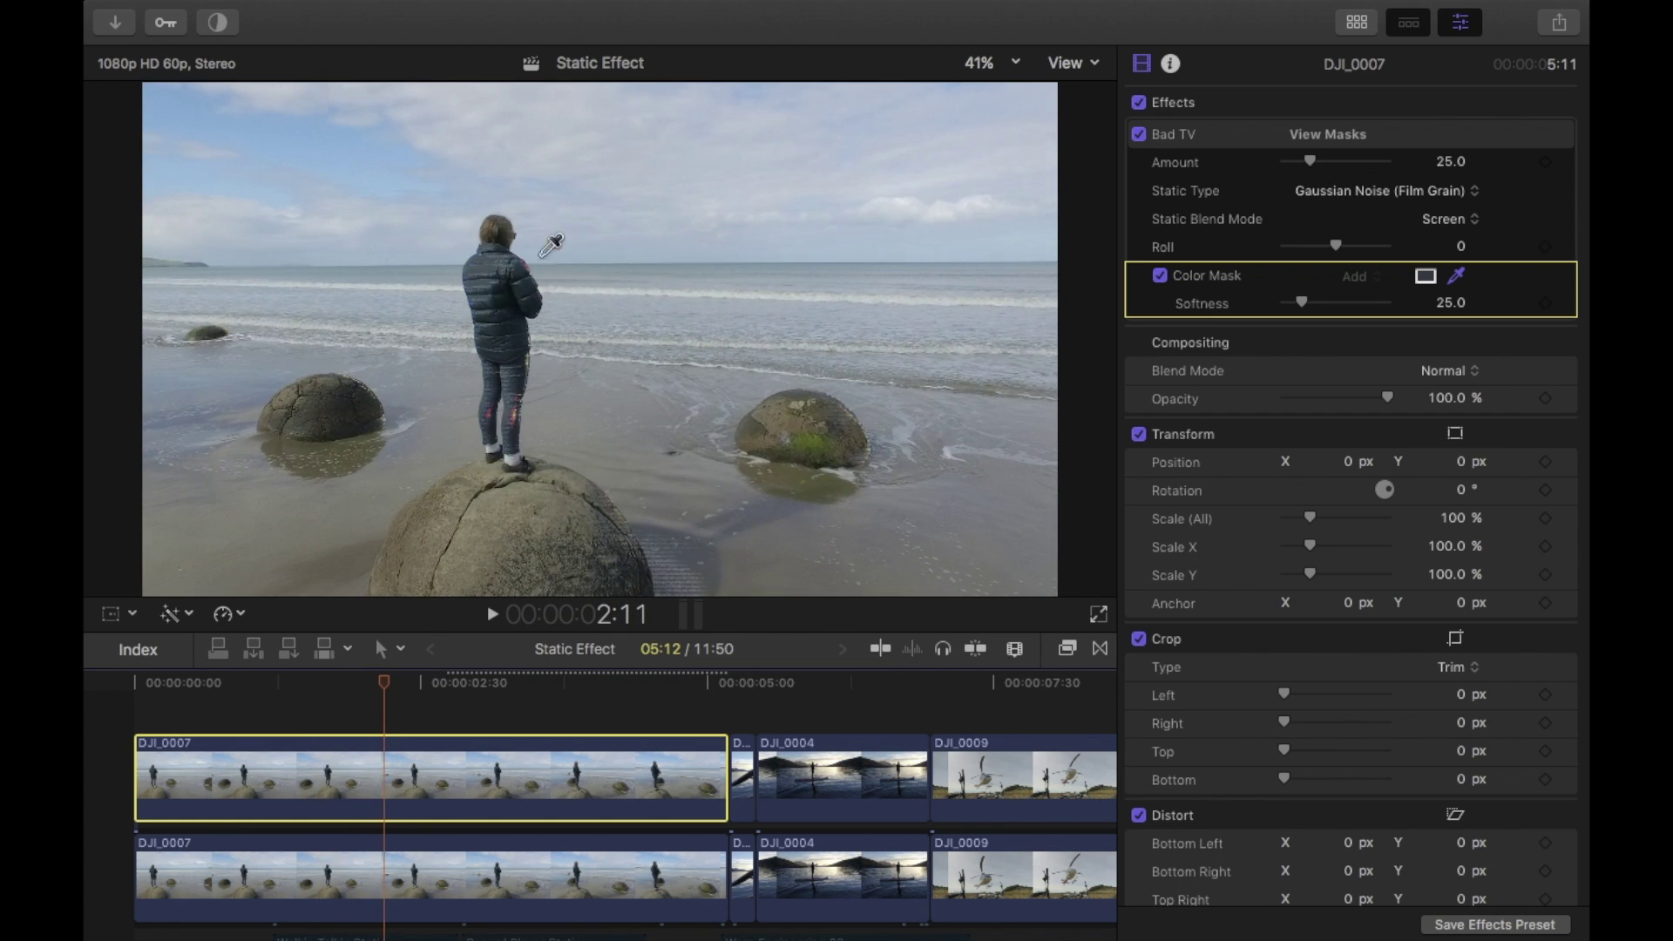
{"action": "left_click", "coordinate": [1068, 649]}
{"action": "left_click", "coordinate": [869, 921]}
{"action": "type", "text": "shape mask"}
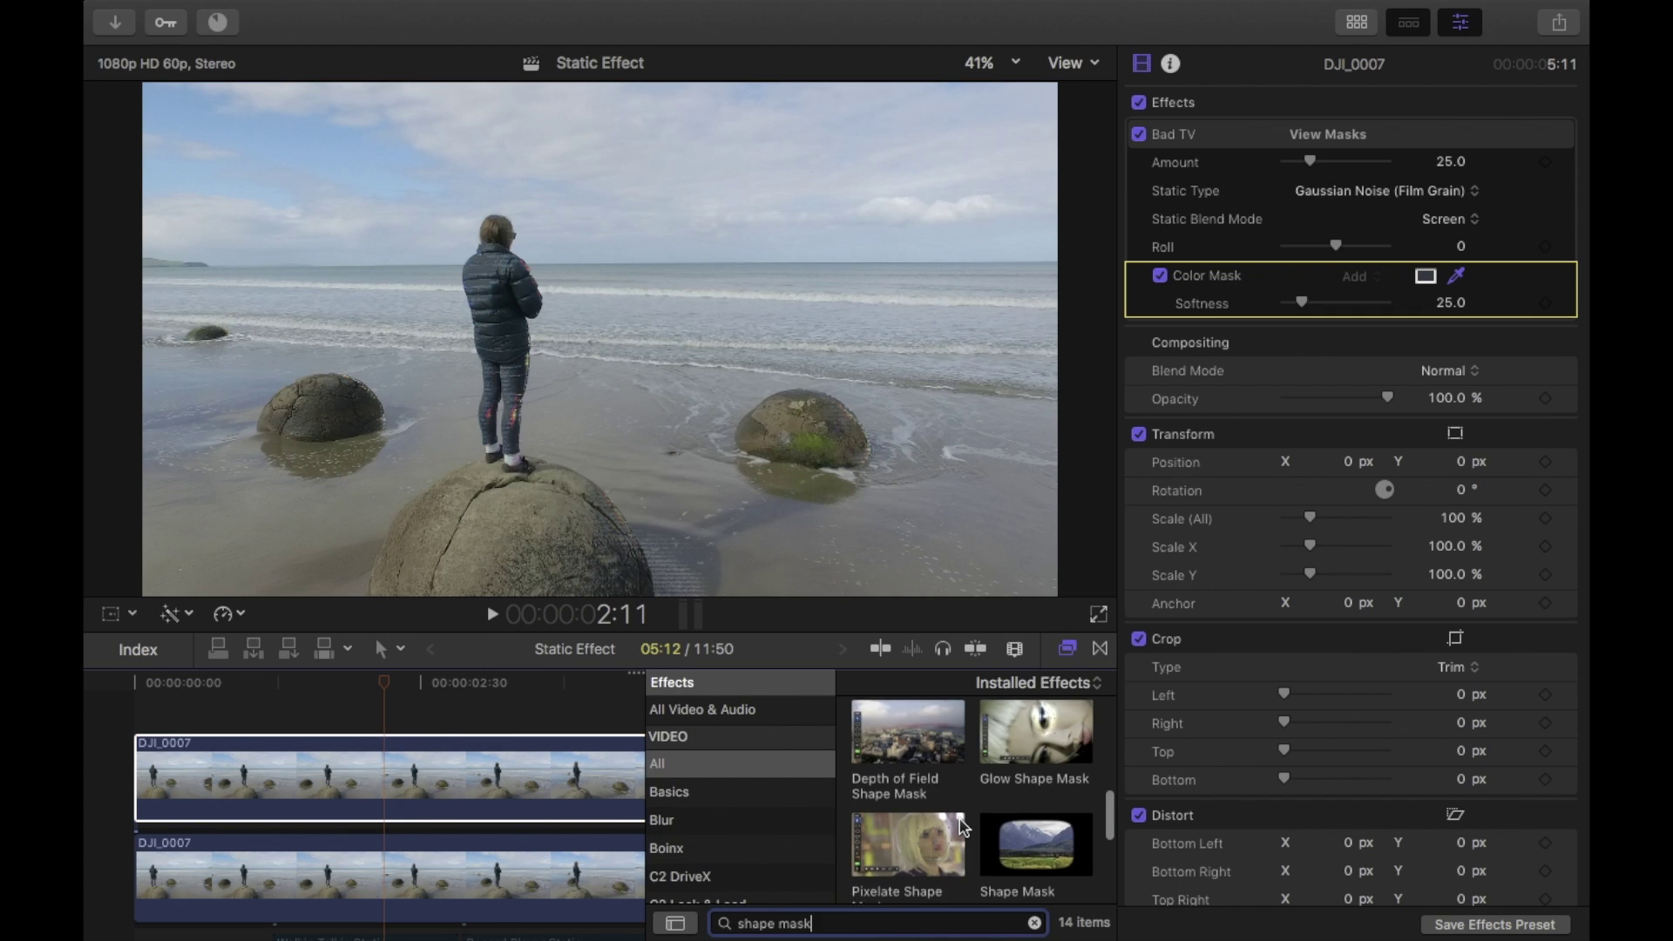
{"action": "left_click_drag", "start_coordinate": [1035, 843], "coordinate": [459, 780]}
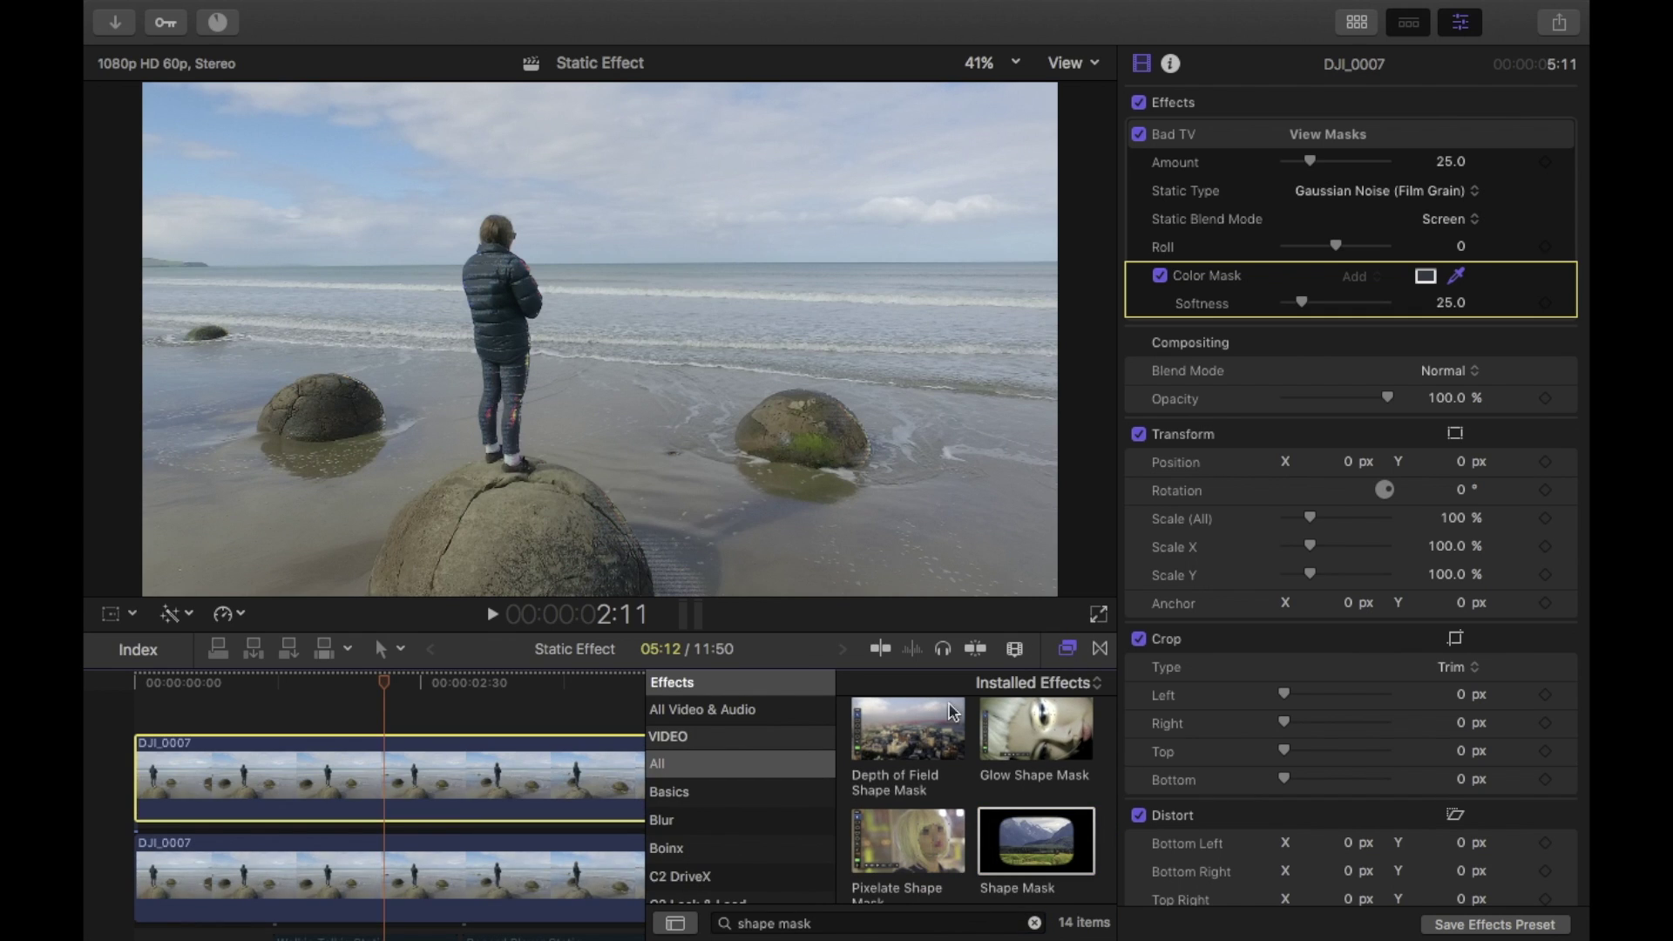
{"action": "left_click", "coordinate": [1068, 649]}
Step: Fit the shape mask closely around the standing person, narrowing it and reducing its radius to about 294
{"action": "left_click_drag", "start_coordinate": [885, 340], "coordinate": [510, 342]}
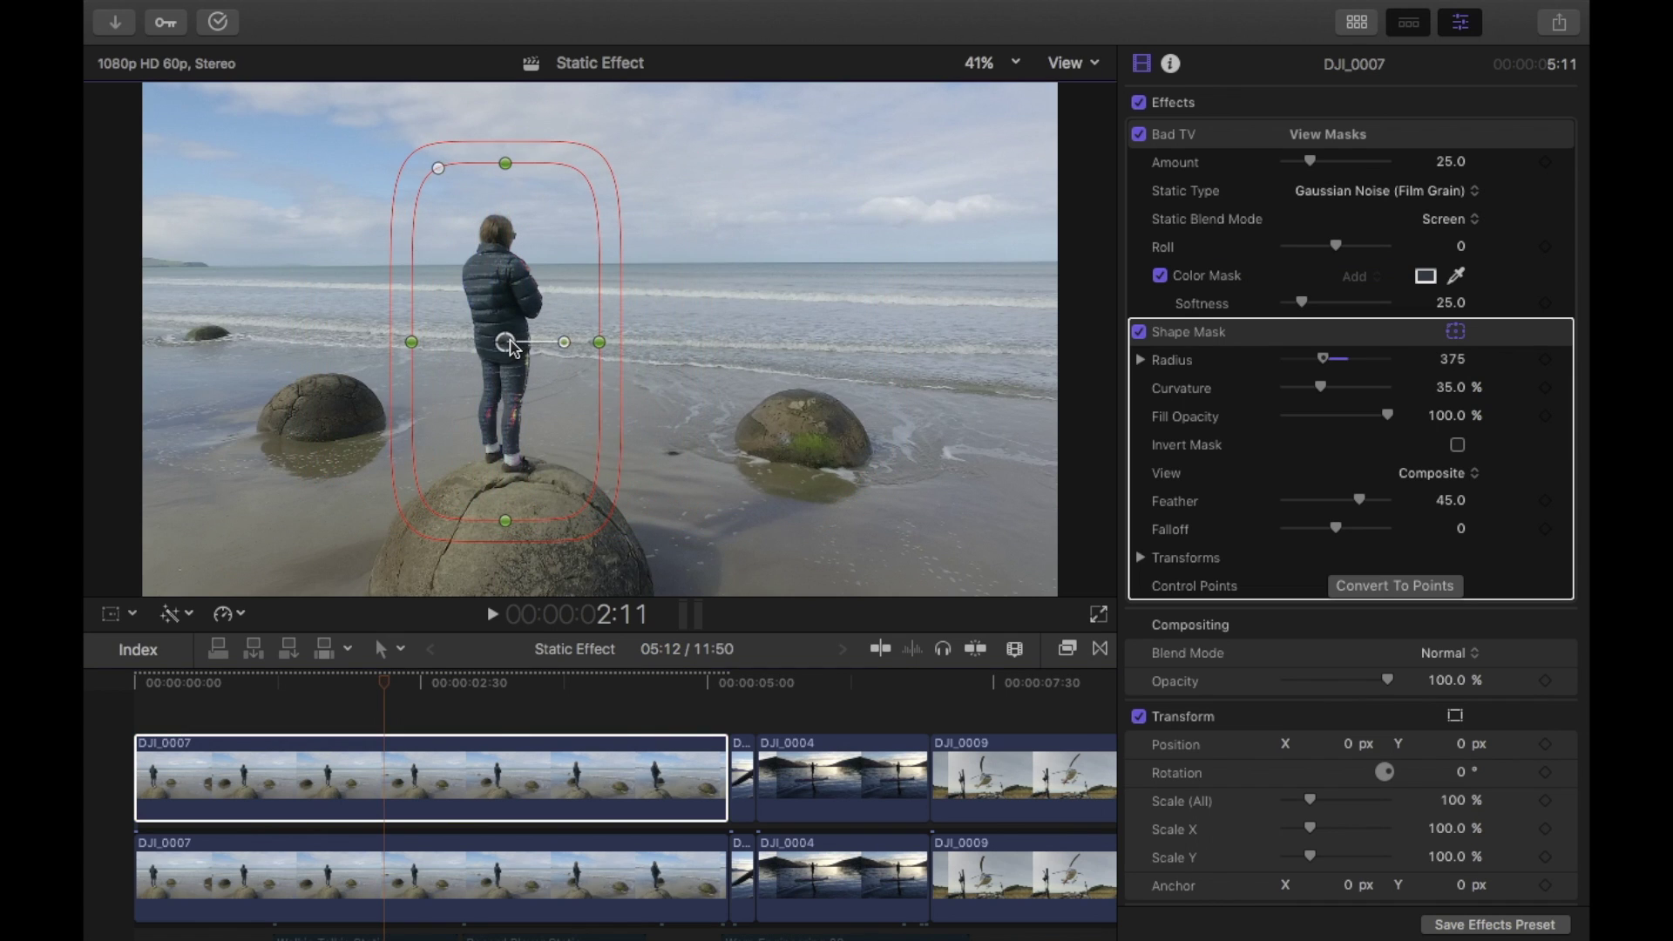
{"action": "left_click_drag", "start_coordinate": [583, 509], "coordinate": [559, 477]}
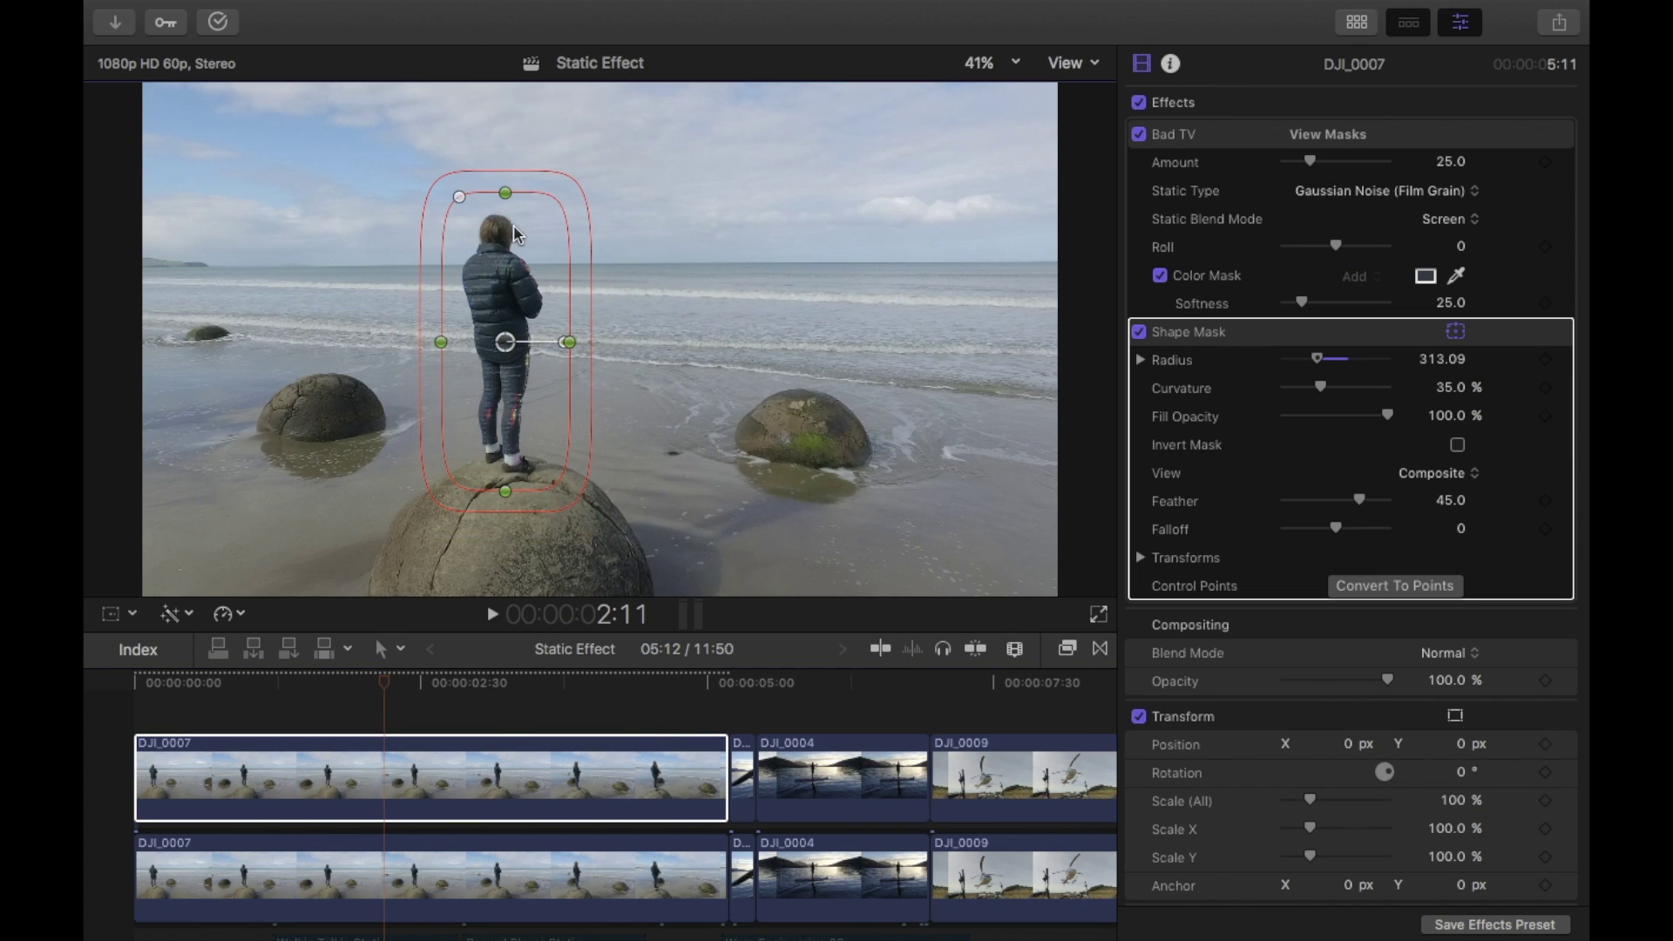
{"action": "left_click_drag", "start_coordinate": [506, 289], "coordinate": [510, 299]}
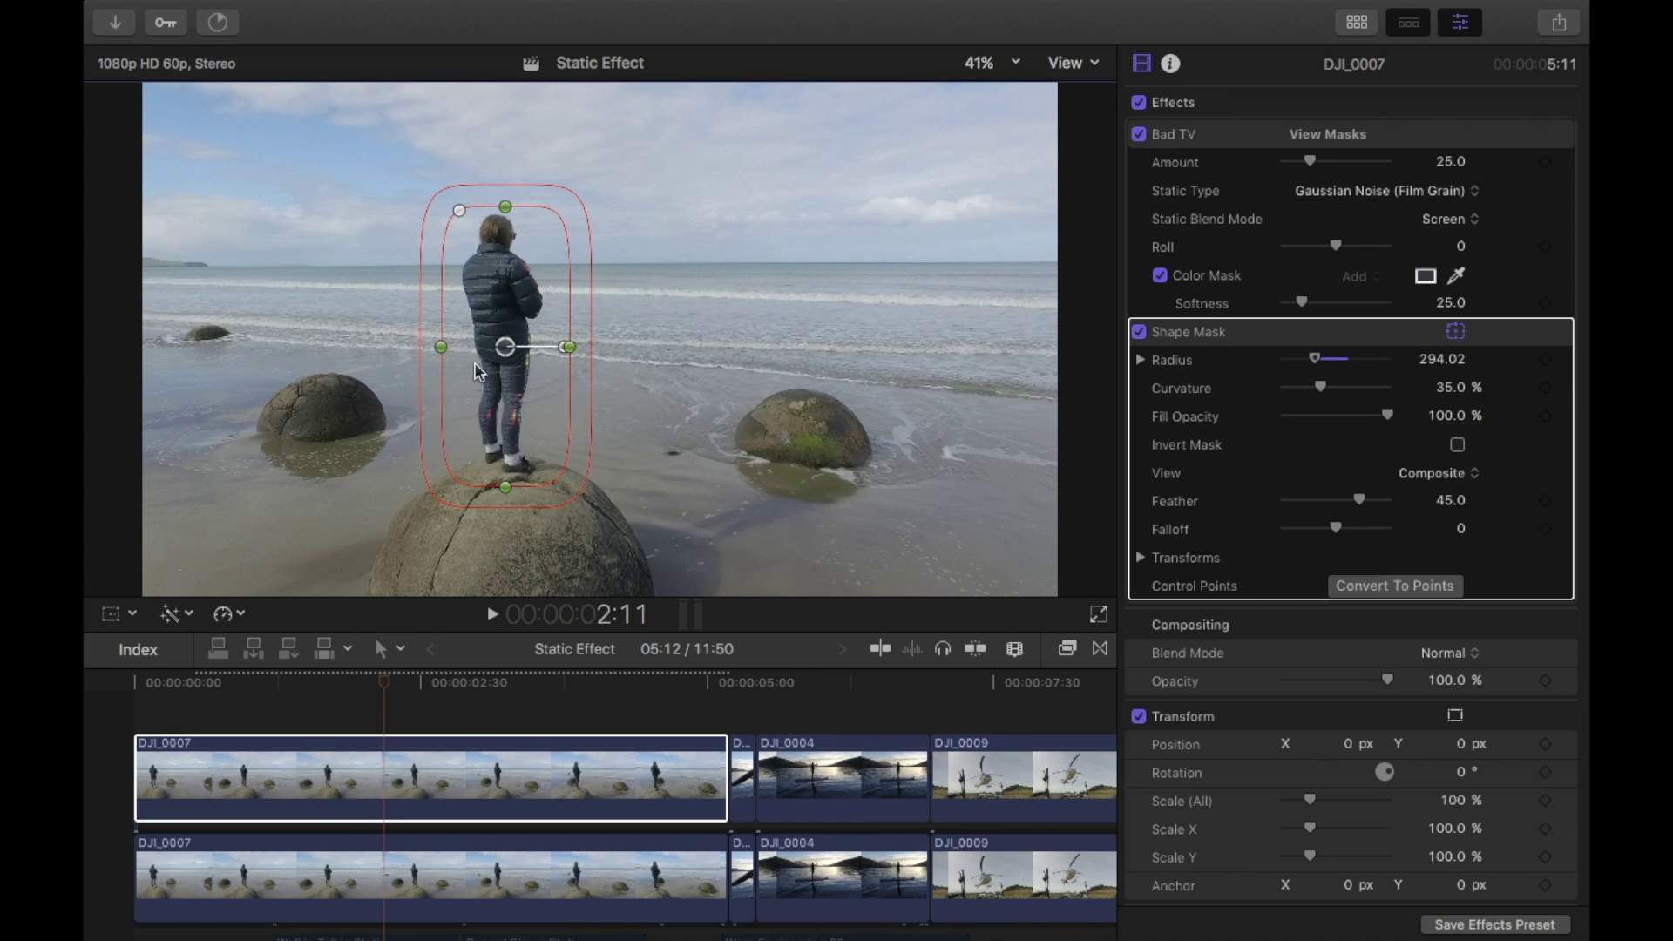
{"action": "mouse_move", "coordinate": [442, 349]}
{"action": "left_mouse_down"}
{"action": "mouse_move", "coordinate": [255, 348]}
{"action": "mouse_move", "coordinate": [446, 361]}
{"action": "left_mouse_up"}
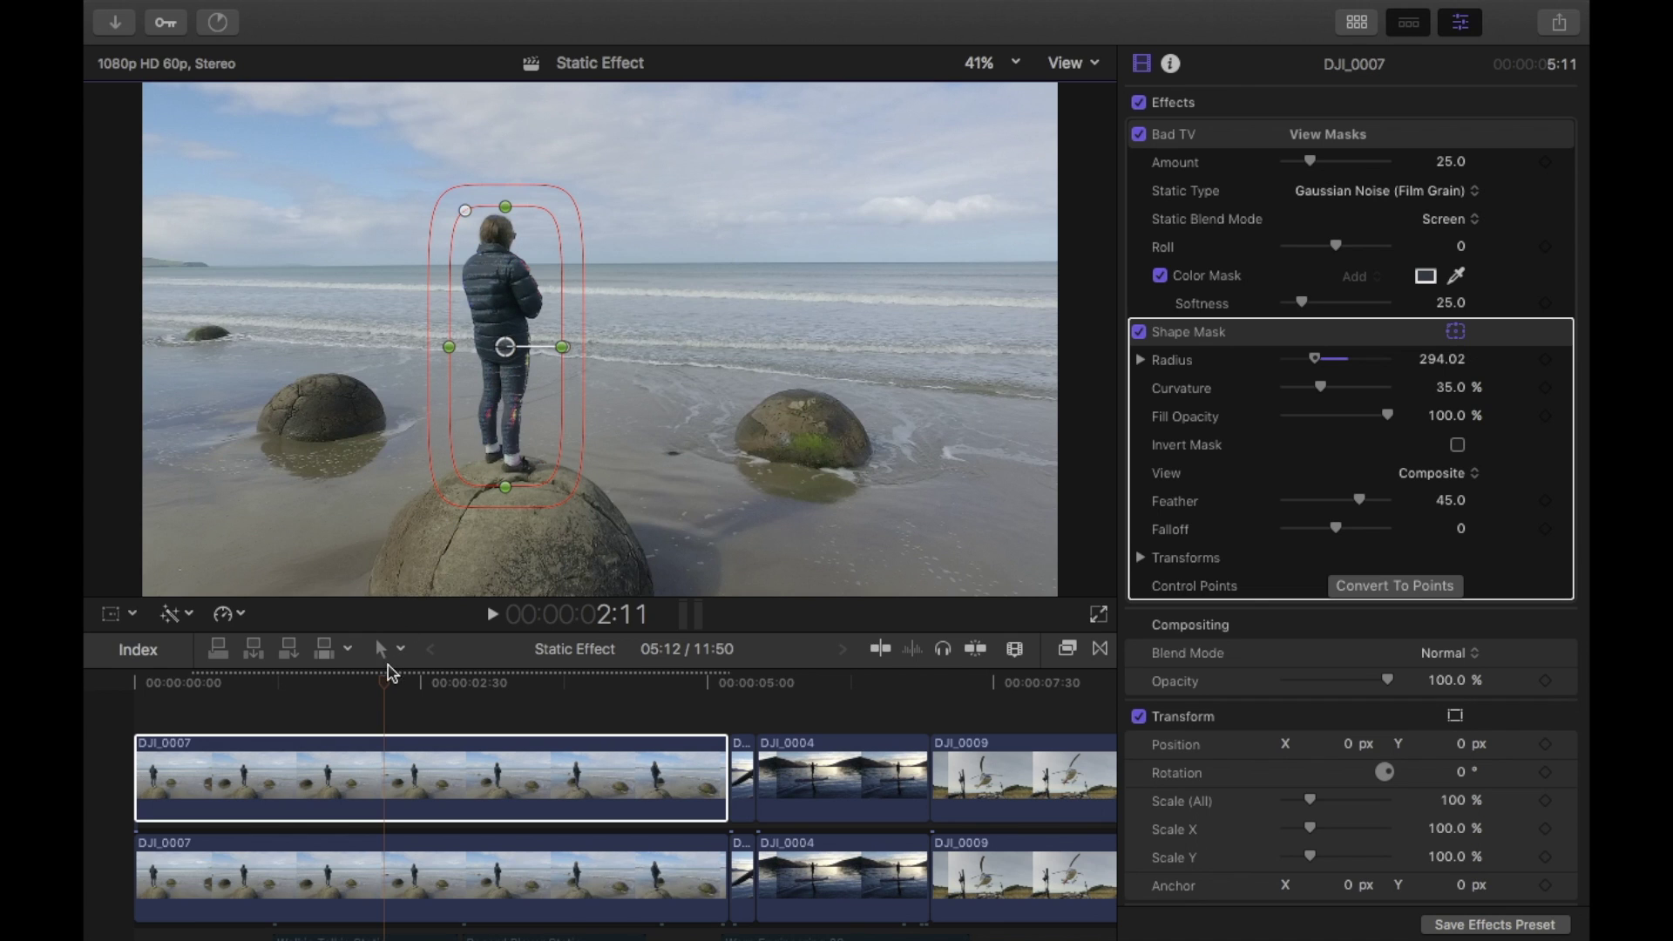
Step: At the clip's start, move the shape mask over the person, to about X -388.5 and Y -4.1 px, and keyframe its position
{"action": "left_click_drag", "start_coordinate": [389, 671], "coordinate": [131, 688]}
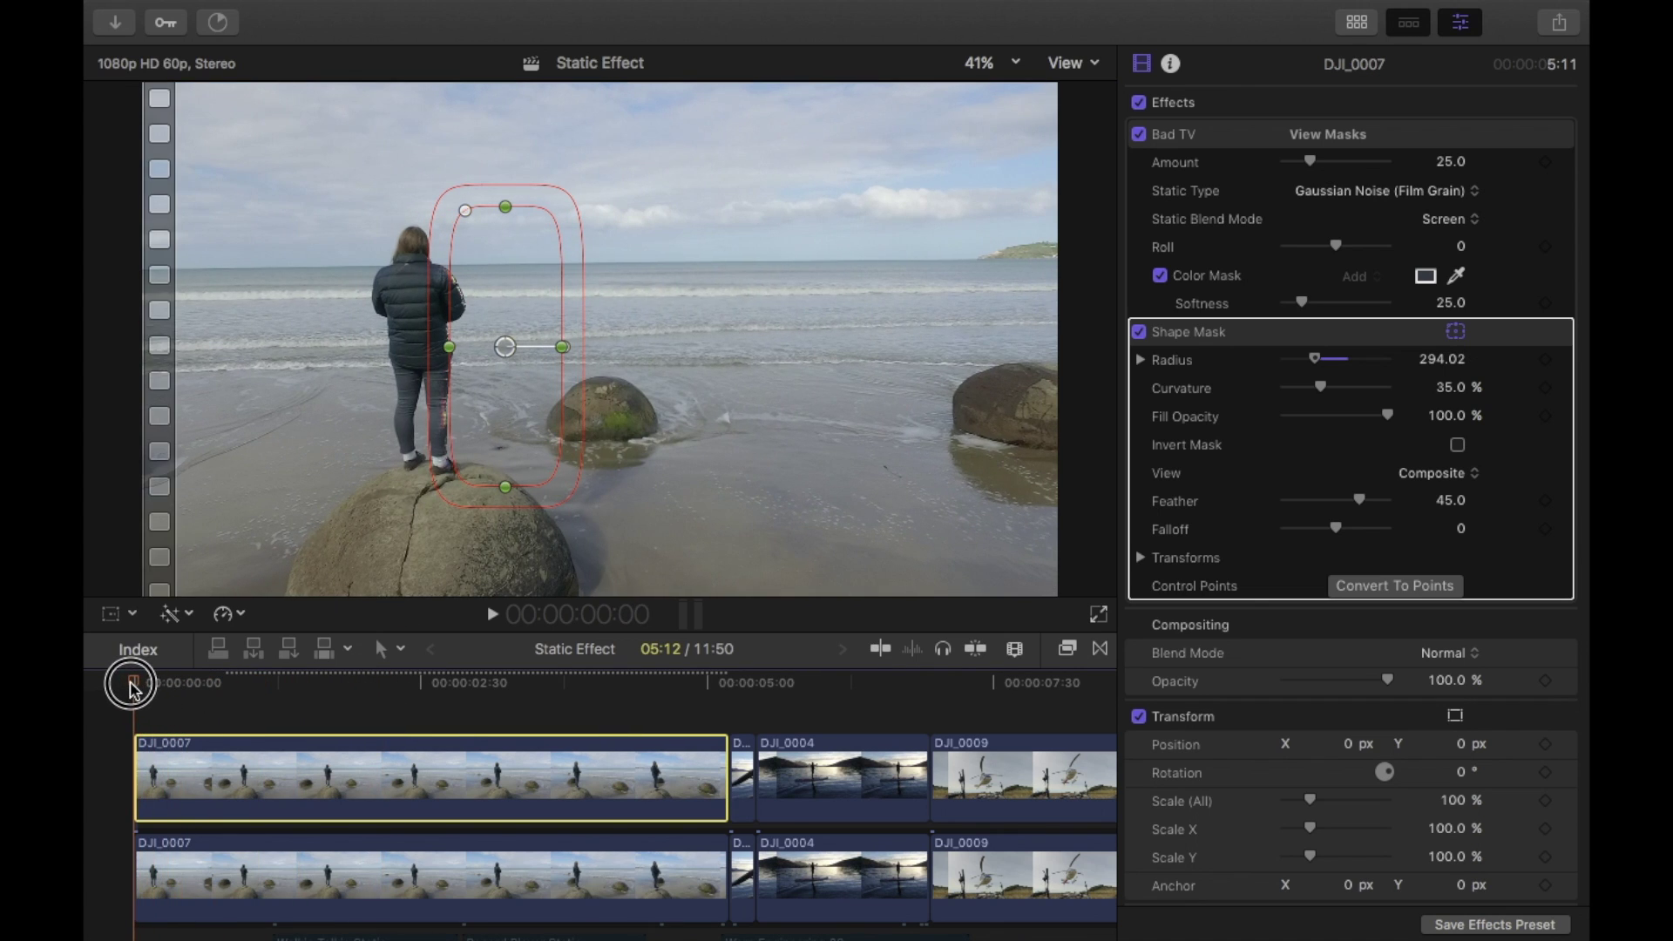
{"action": "left_click_drag", "start_coordinate": [504, 347], "coordinate": [414, 345]}
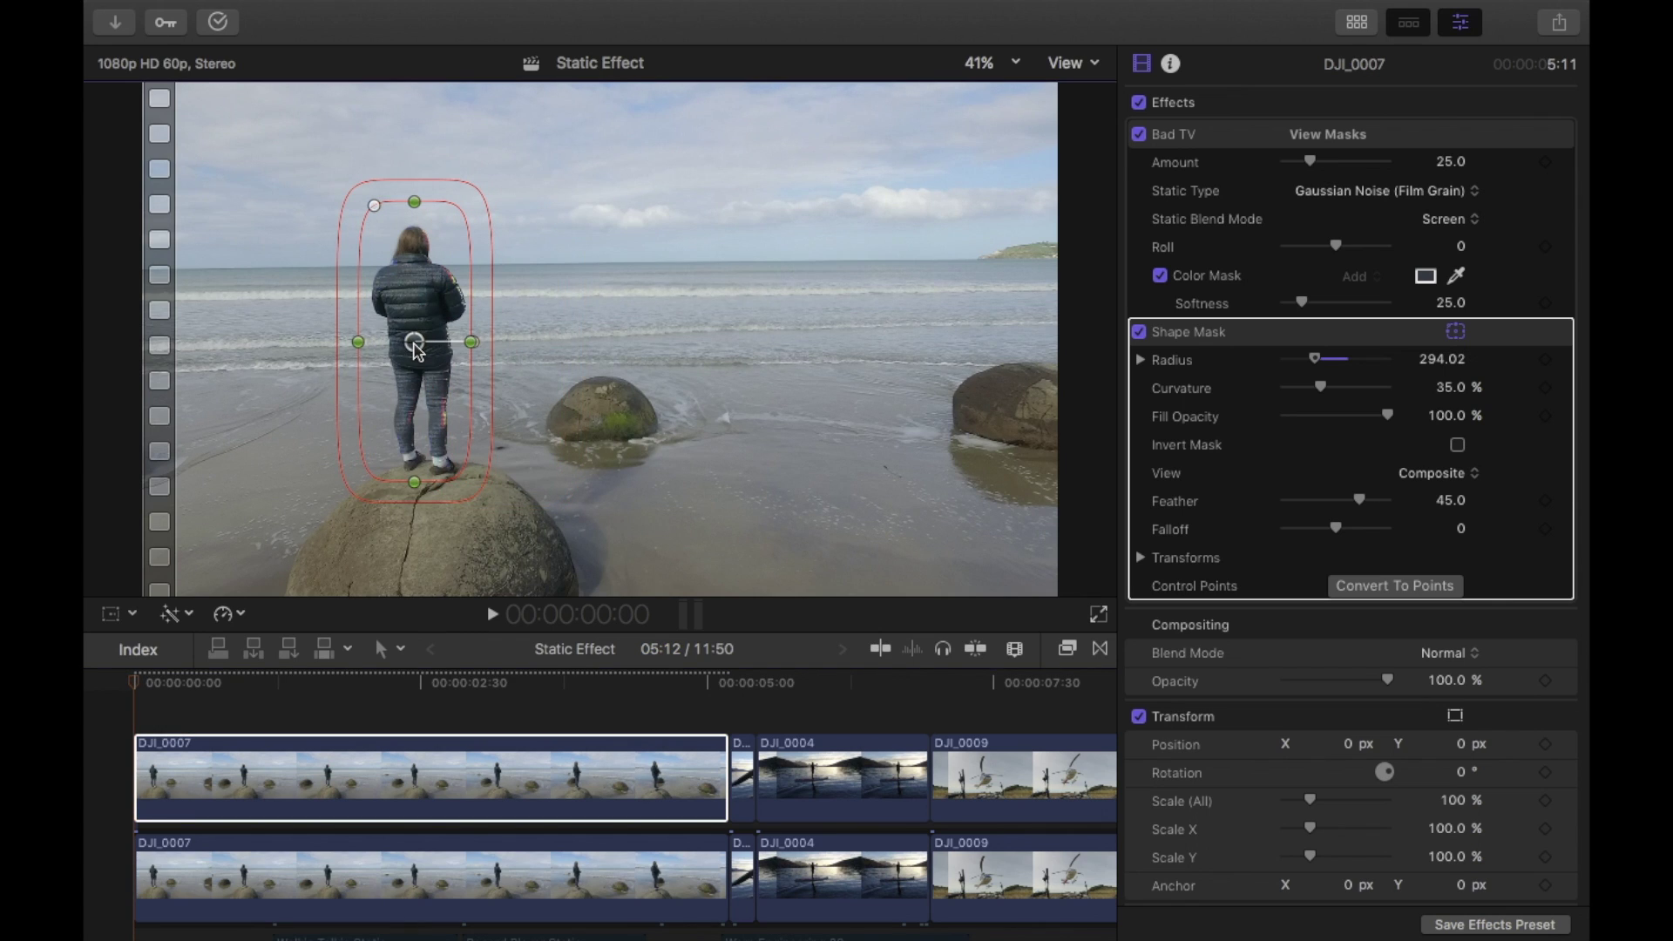
{"action": "left_click", "coordinate": [186, 758]}
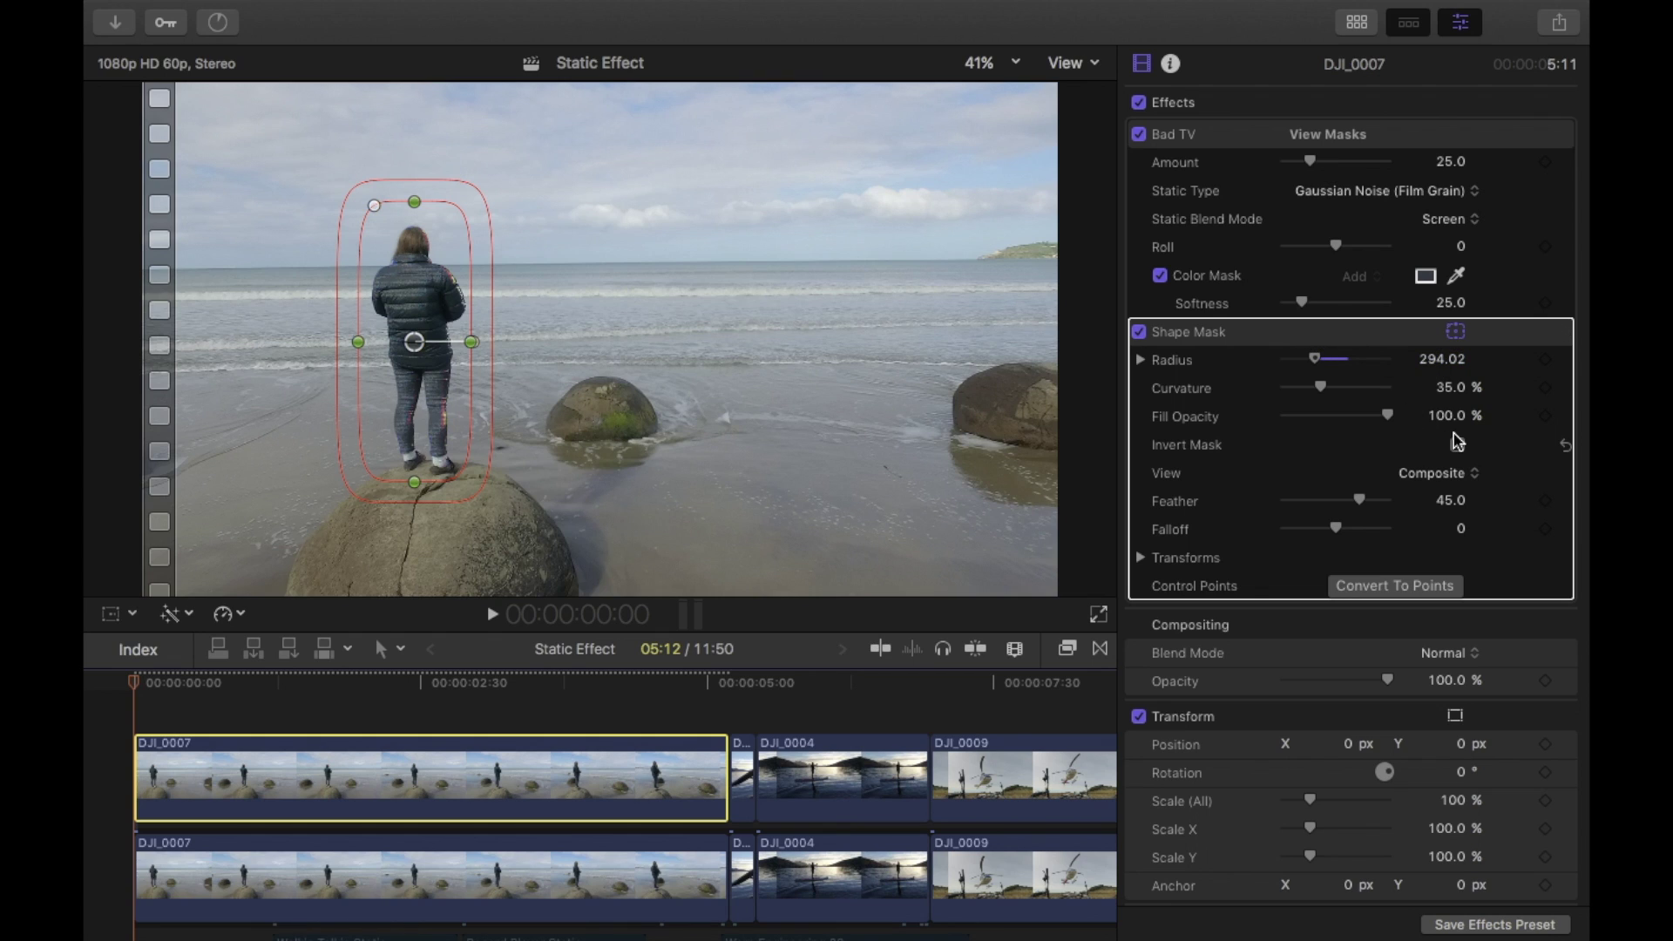
{"action": "left_click", "coordinate": [1139, 558]}
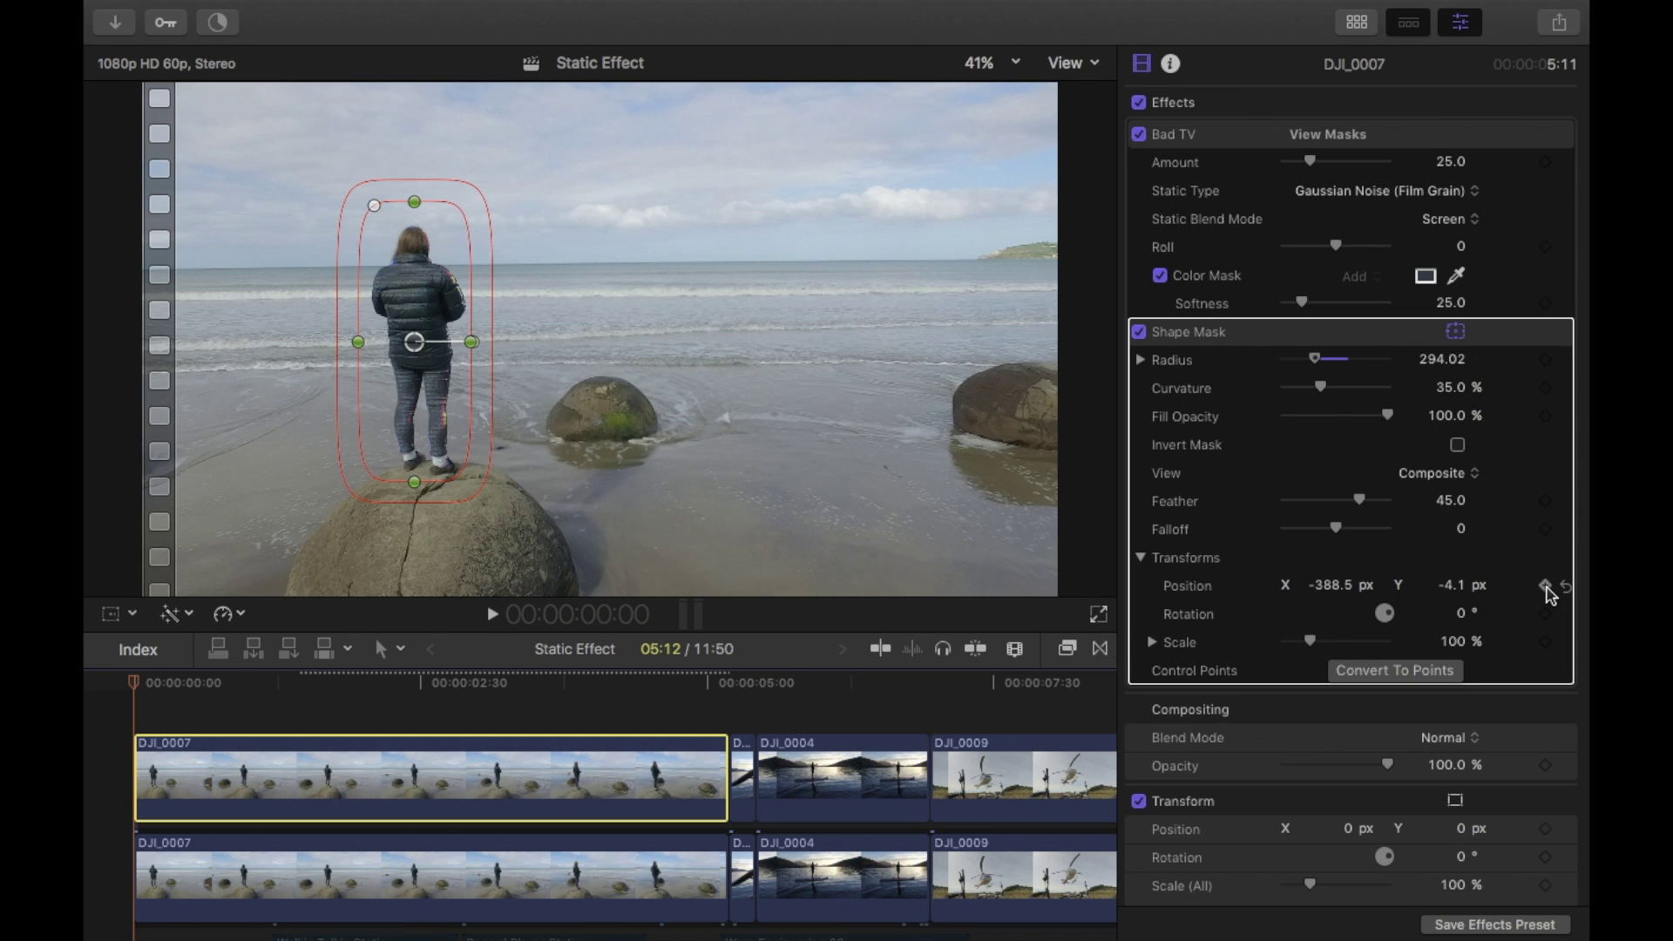
Step: Keyframe the shape mask's position to follow the person up to 2:03, ending at about X -207 and Y -11.5 px
{"action": "left_click_drag", "start_coordinate": [138, 684], "coordinate": [230, 686]}
{"action": "left_click_drag", "start_coordinate": [429, 347], "coordinate": [454, 345]}
{"action": "left_click", "coordinate": [230, 683]}
{"action": "left_click_drag", "start_coordinate": [229, 684], "coordinate": [311, 686]}
{"action": "left_click_drag", "start_coordinate": [453, 346], "coordinate": [481, 345]}
{"action": "left_click_drag", "start_coordinate": [311, 681], "coordinate": [371, 682]}
{"action": "left_click_drag", "start_coordinate": [503, 337], "coordinate": [521, 339]}
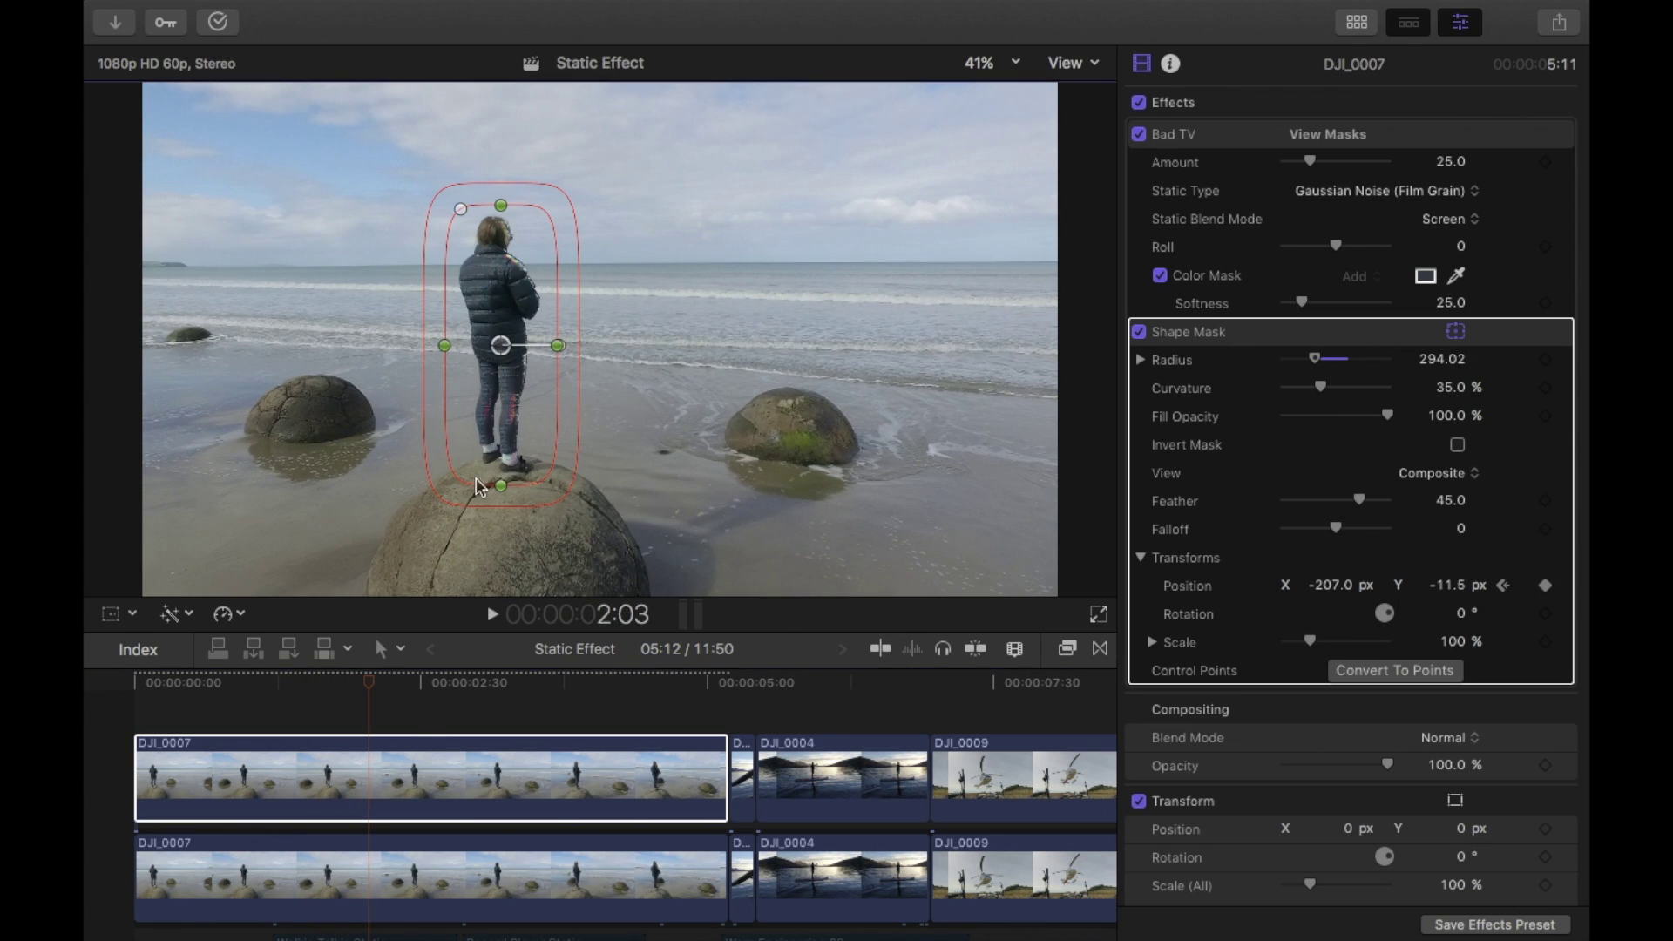
Step: Keyframe the shape mask's position to keep tracking the person from 3:21 through 3:50 and 4:13 towards the clip's end
{"action": "left_click_drag", "start_coordinate": [376, 683], "coordinate": [520, 684]}
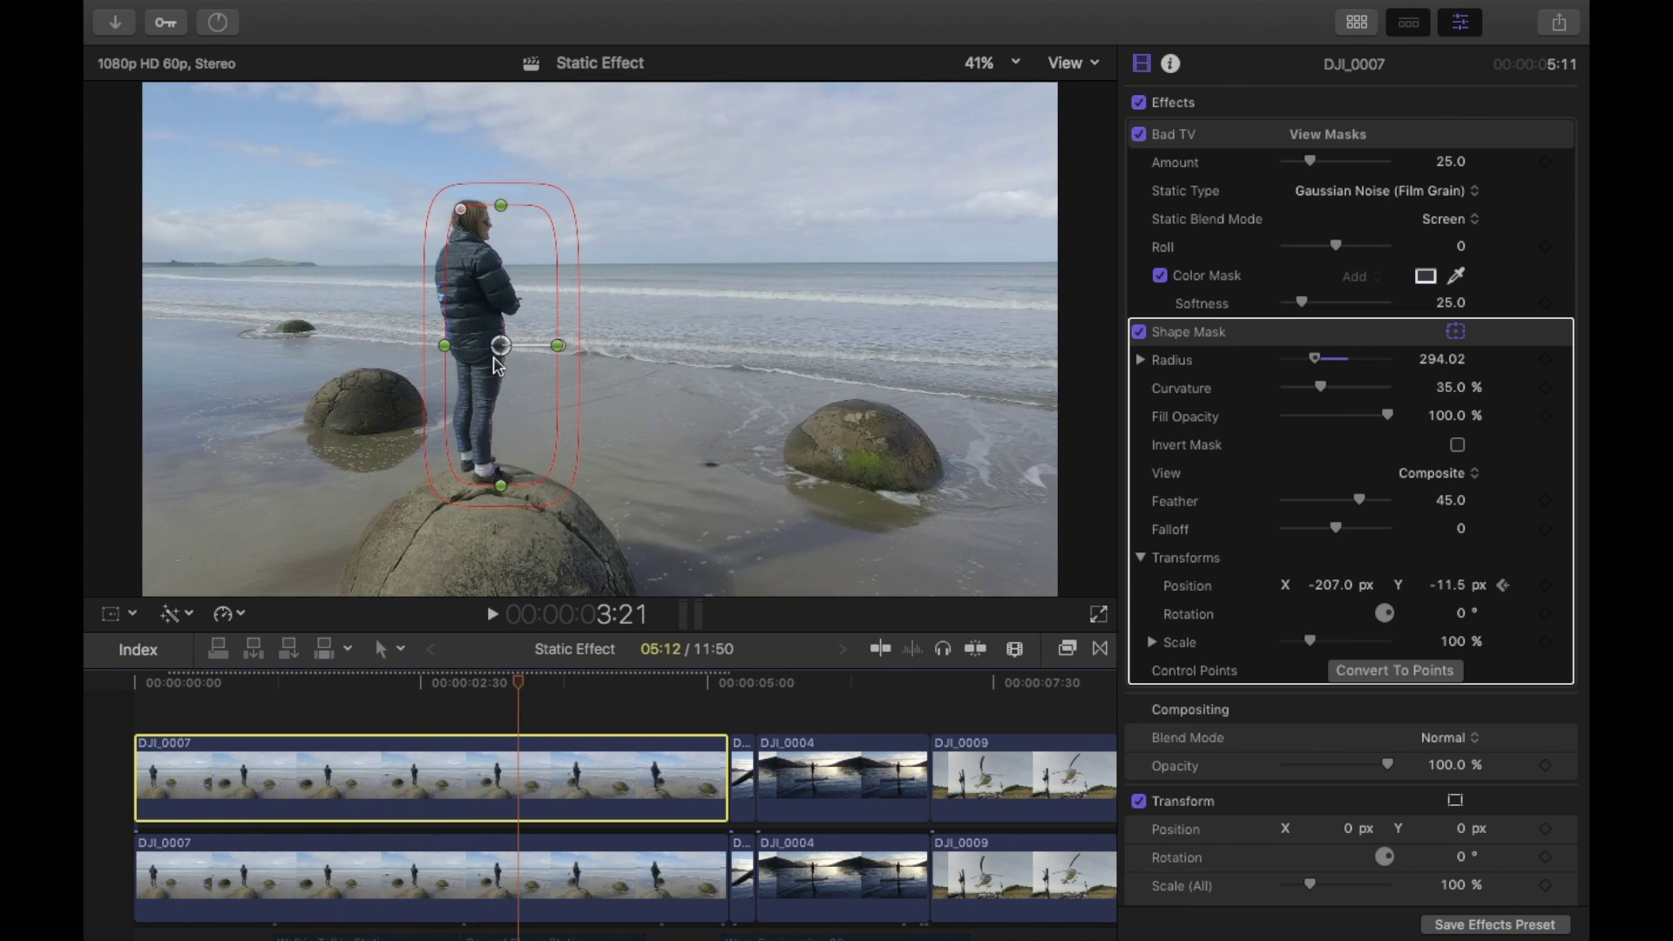
{"action": "left_click_drag", "start_coordinate": [501, 345], "coordinate": [479, 344]}
{"action": "left_click_drag", "start_coordinate": [520, 684], "coordinate": [574, 684]}
{"action": "left_click_drag", "start_coordinate": [481, 345], "coordinate": [450, 340]}
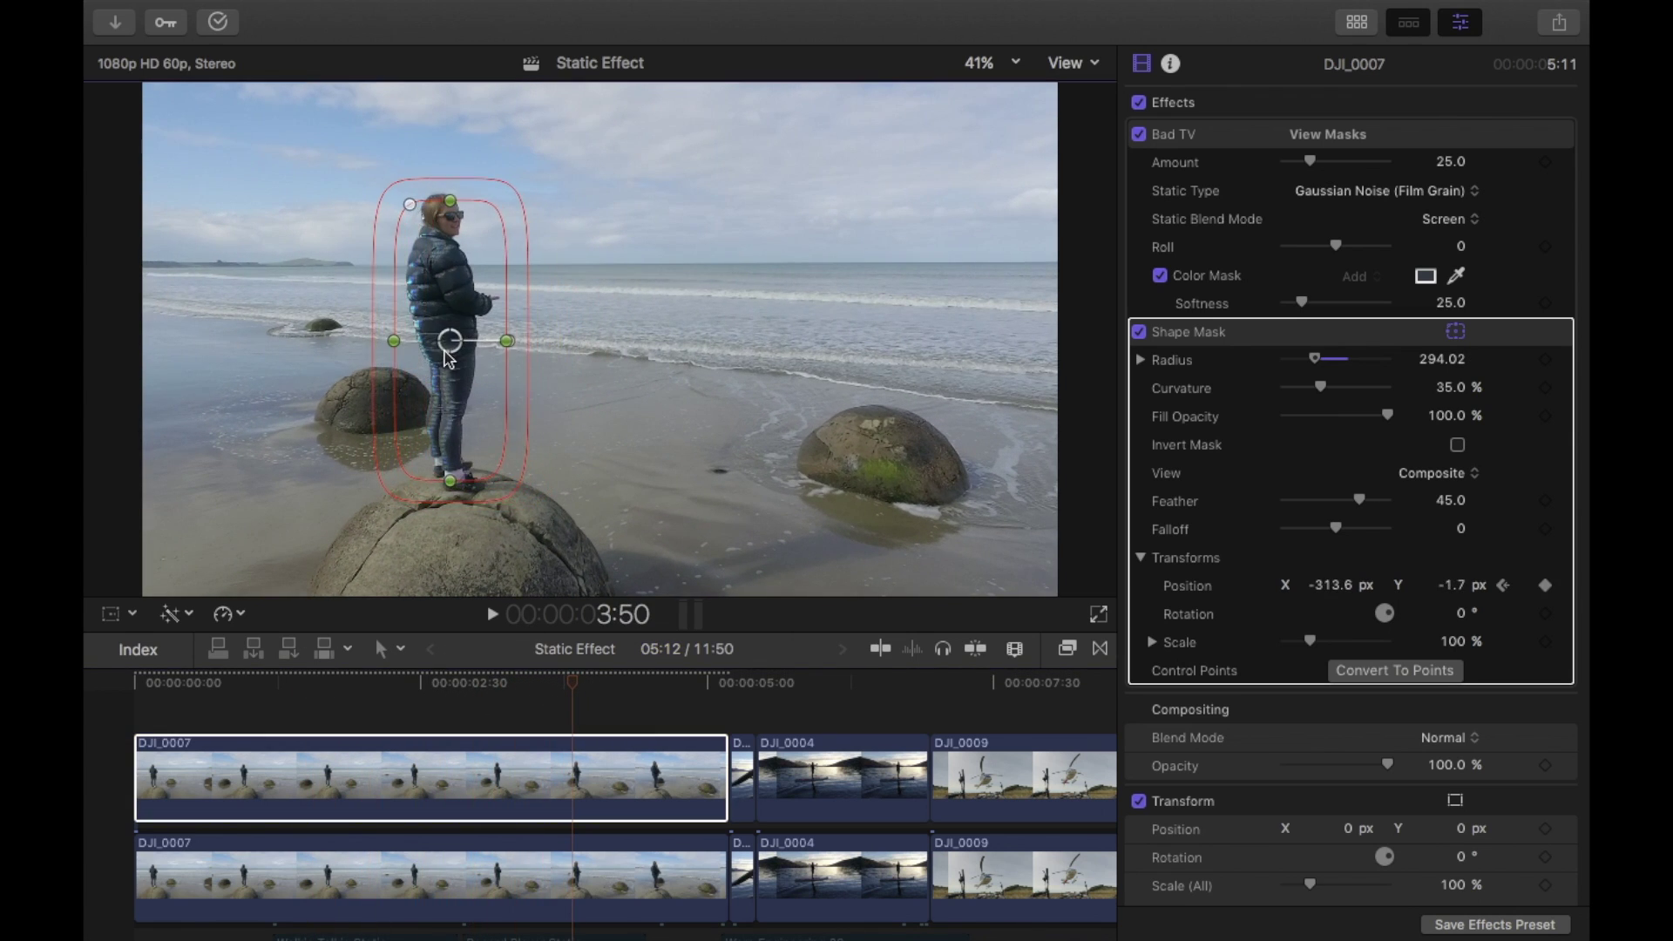
{"action": "left_click_drag", "start_coordinate": [573, 682], "coordinate": [616, 682]}
{"action": "left_click_drag", "start_coordinate": [449, 334], "coordinate": [426, 321]}
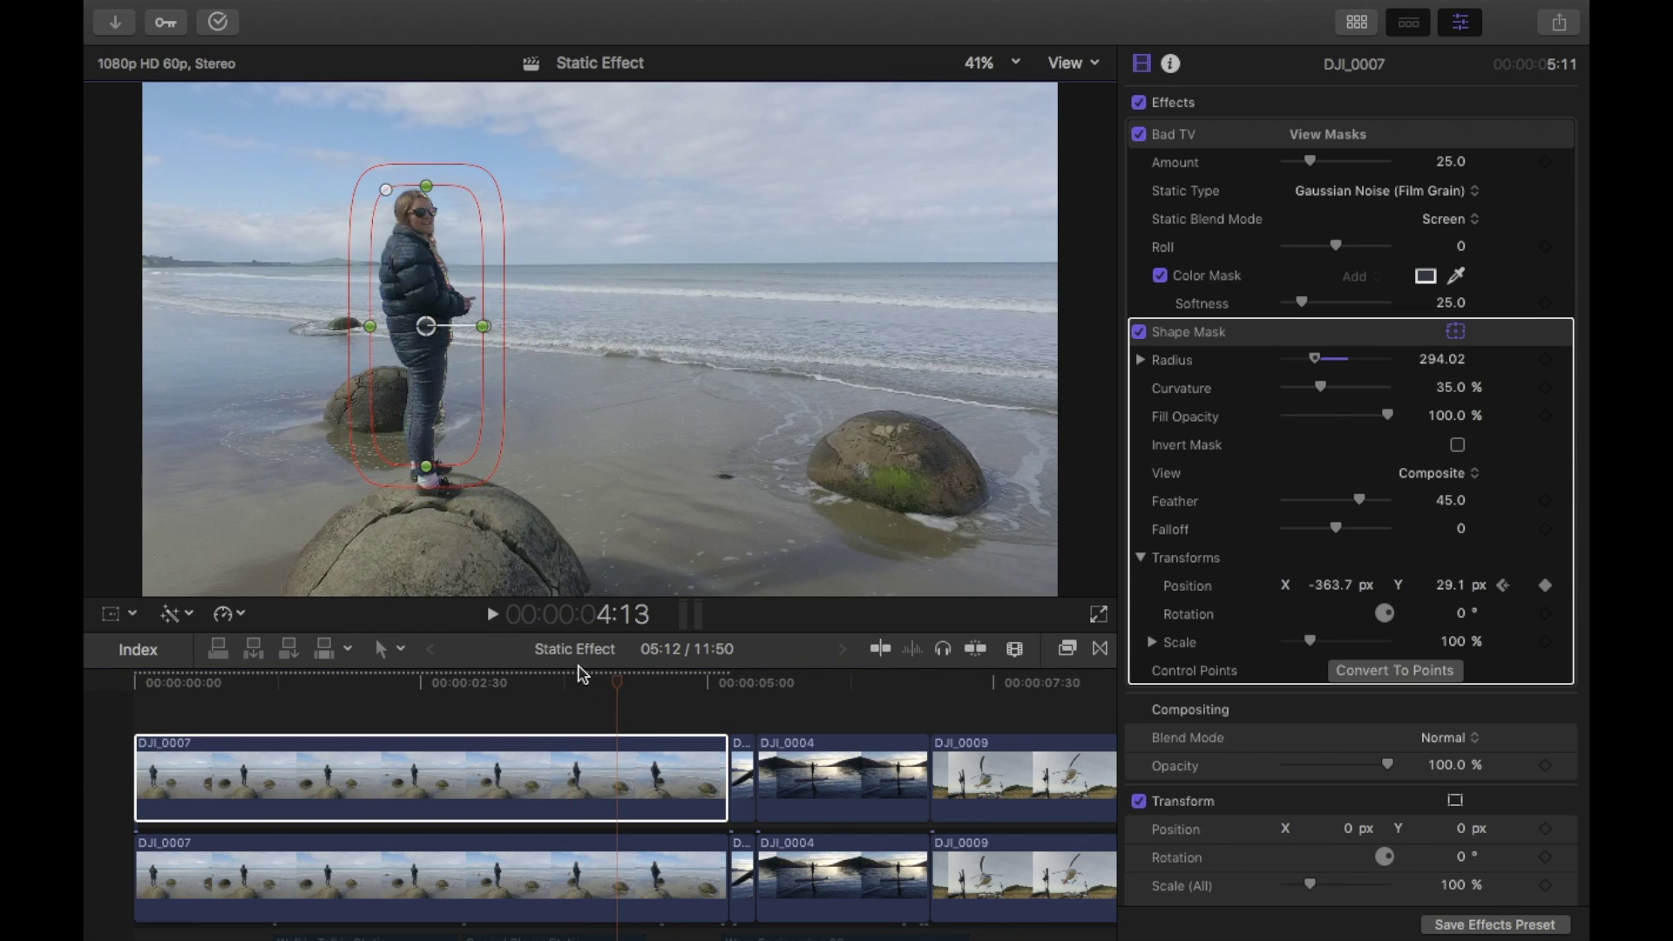
{"action": "left_click_drag", "start_coordinate": [617, 684], "coordinate": [654, 686]}
{"action": "left_click_drag", "start_coordinate": [428, 328], "coordinate": [392, 333]}
Step: Scrub and play through the DJI_0007 clip to examine how the masked static follows the person
{"action": "left_click", "coordinate": [318, 779]}
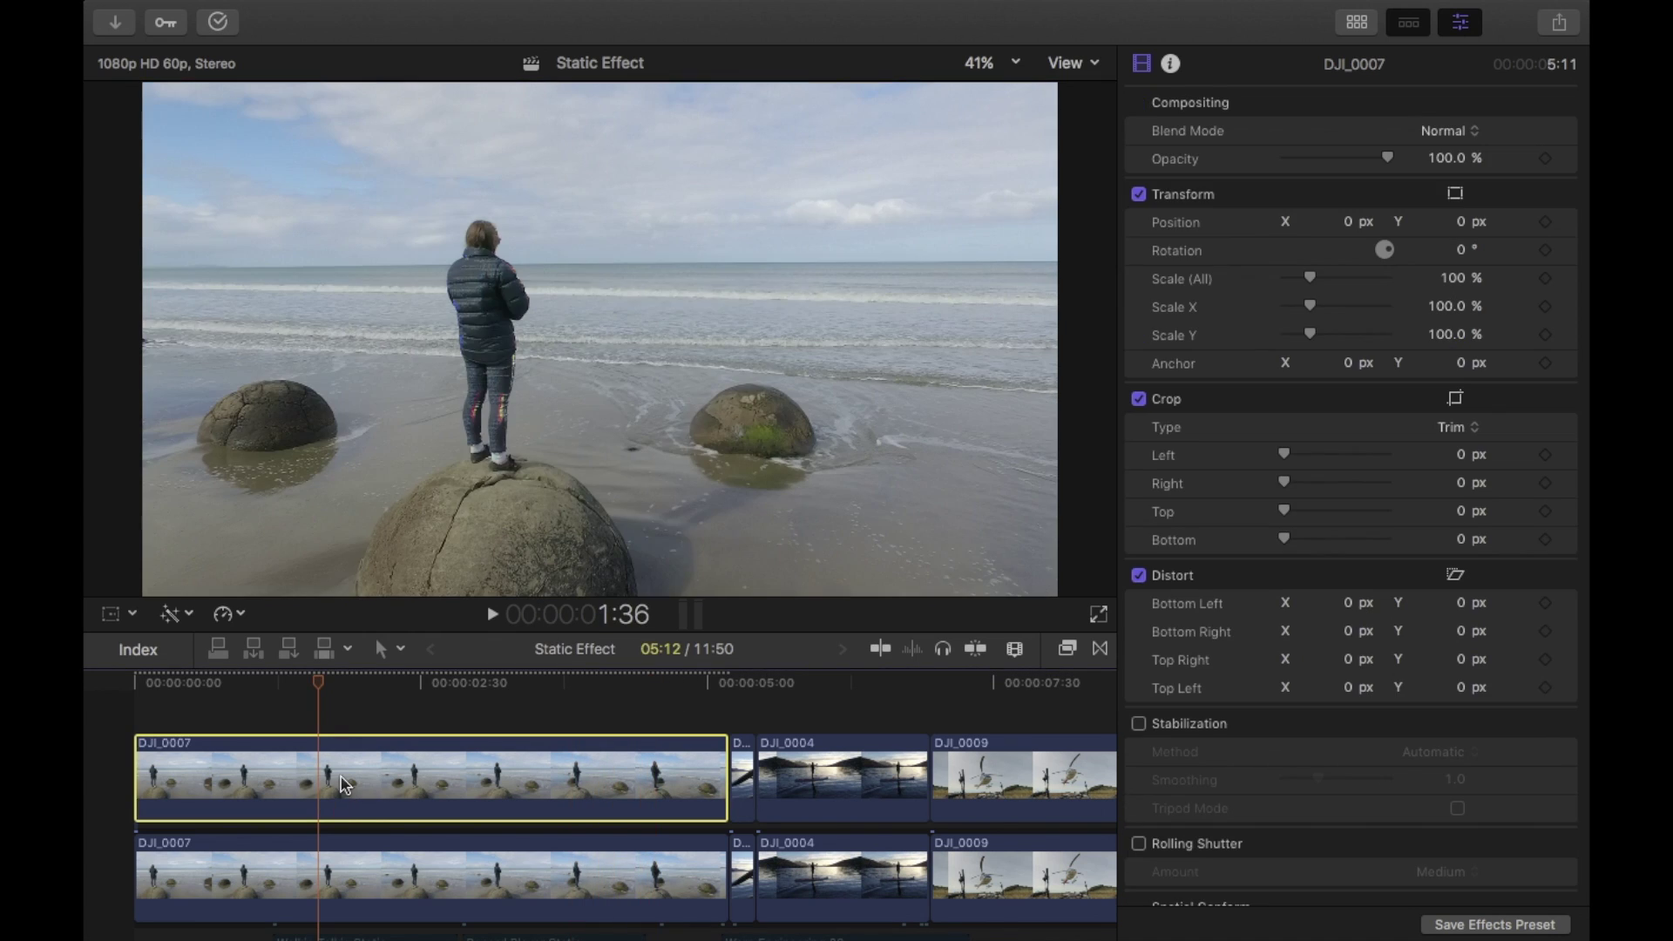
{"action": "left_click", "coordinate": [148, 684]}
{"action": "left_click_drag", "start_coordinate": [153, 688], "coordinate": [684, 697]}
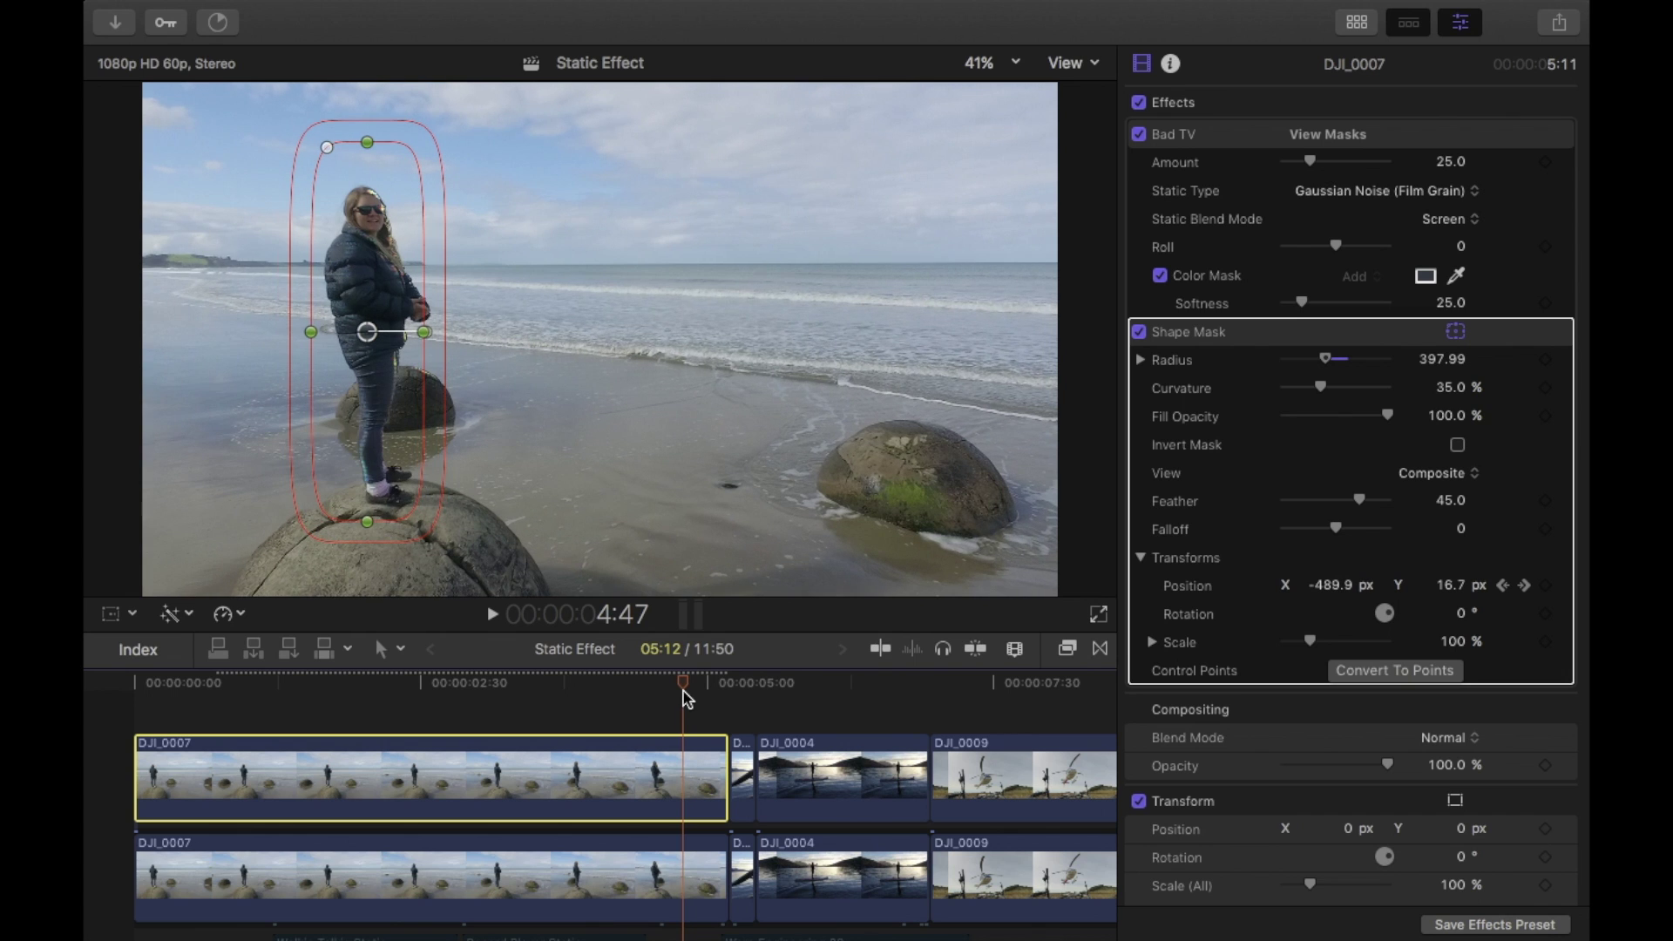
{"action": "key", "text": "space"}
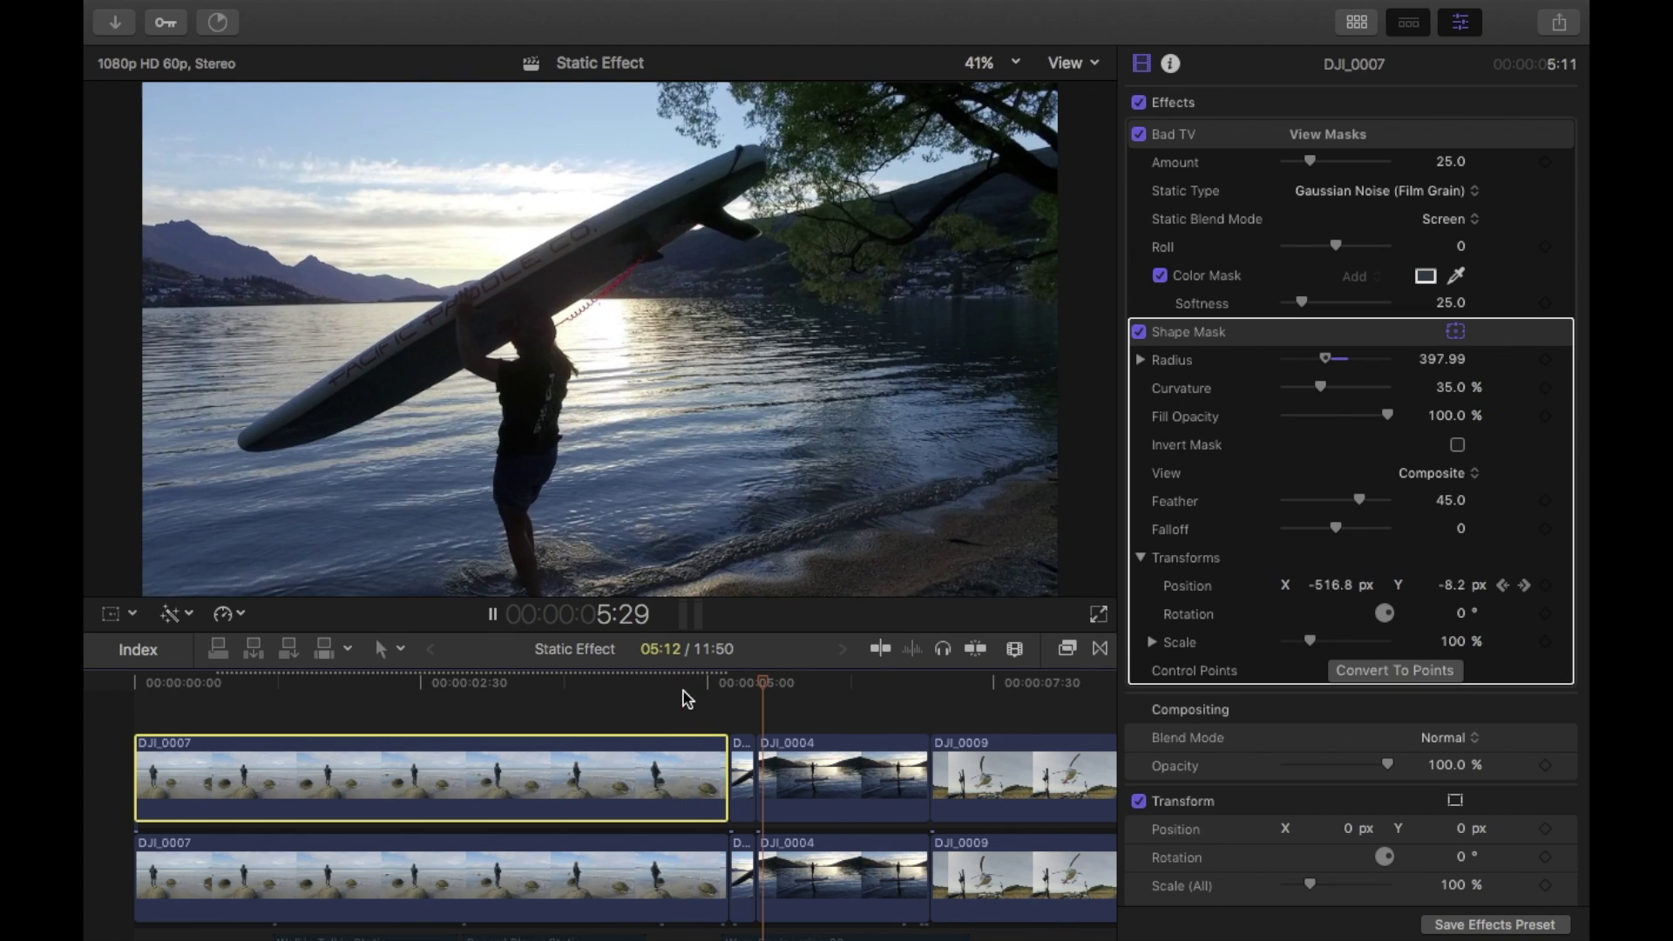
{"action": "left_click", "coordinate": [683, 692]}
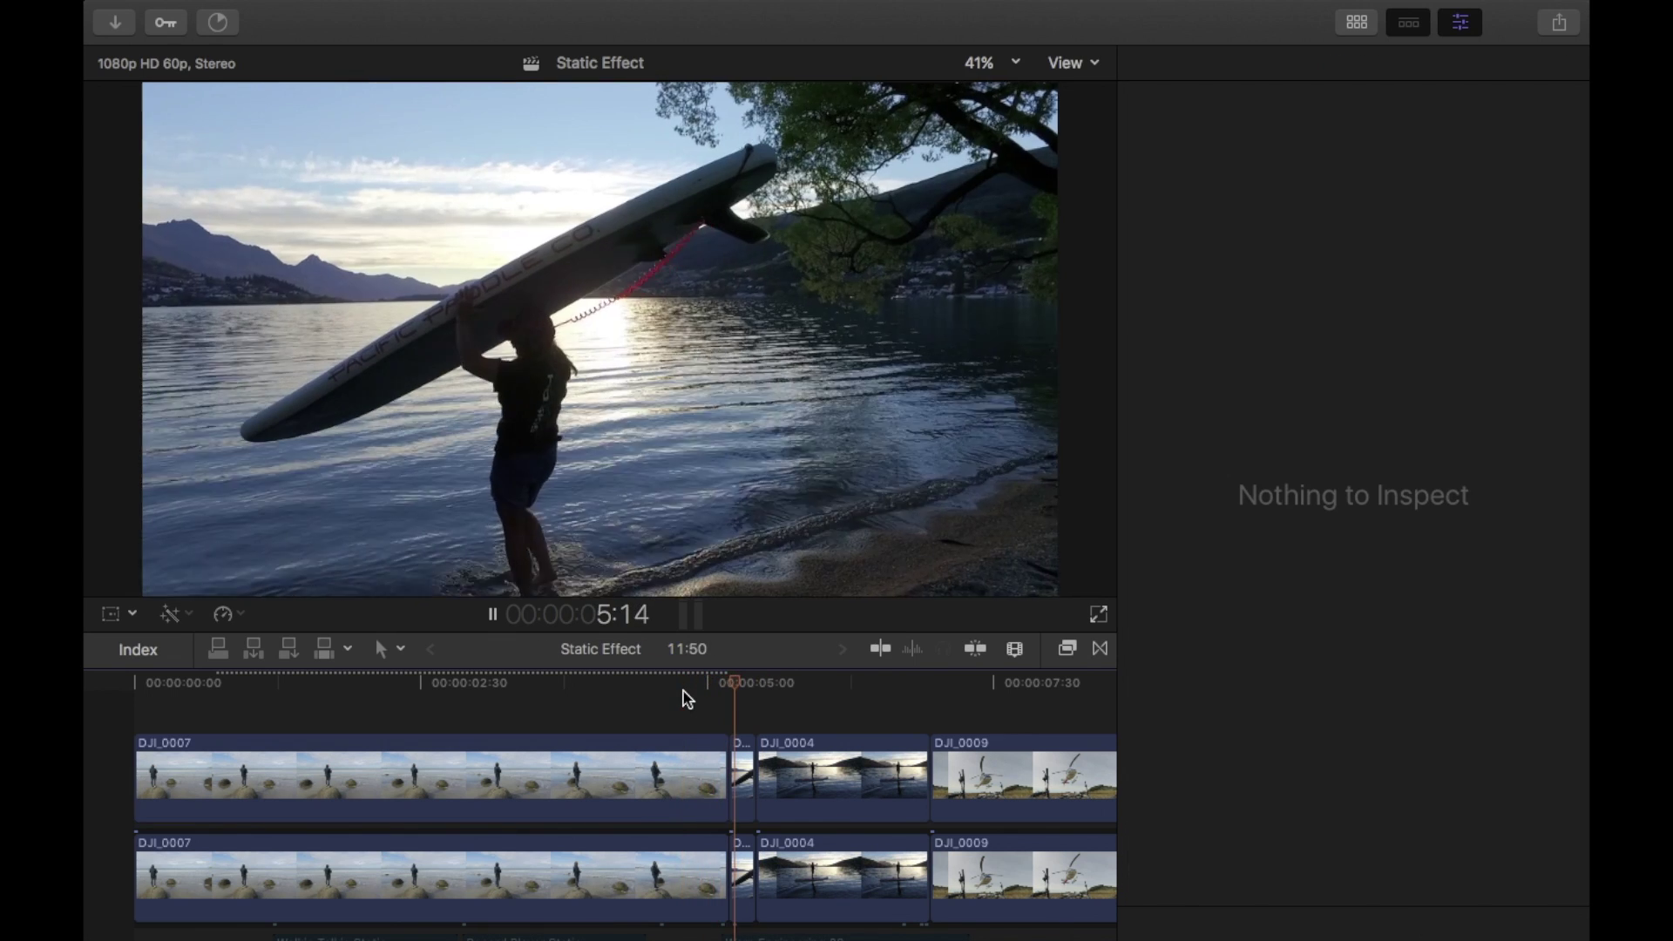
{"action": "left_click", "coordinate": [683, 692]}
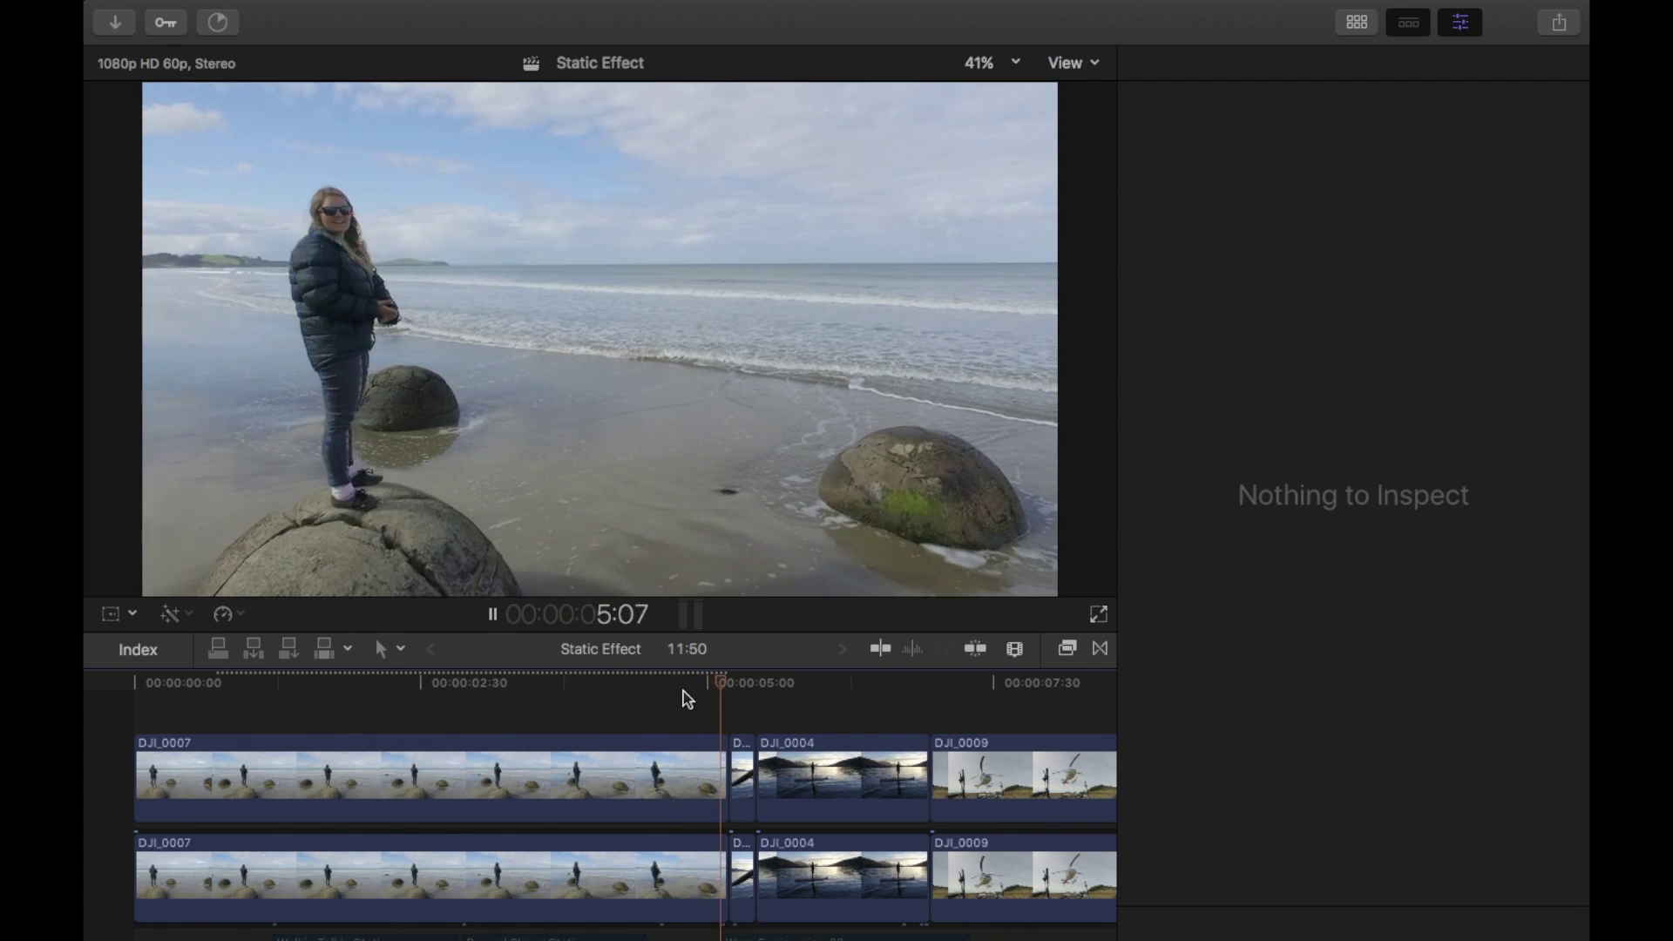
{"action": "left_click", "coordinate": [683, 692]}
{"action": "left_click", "coordinate": [683, 692]}
{"action": "left_click", "coordinate": [683, 692]}
{"action": "left_click", "coordinate": [683, 692]}
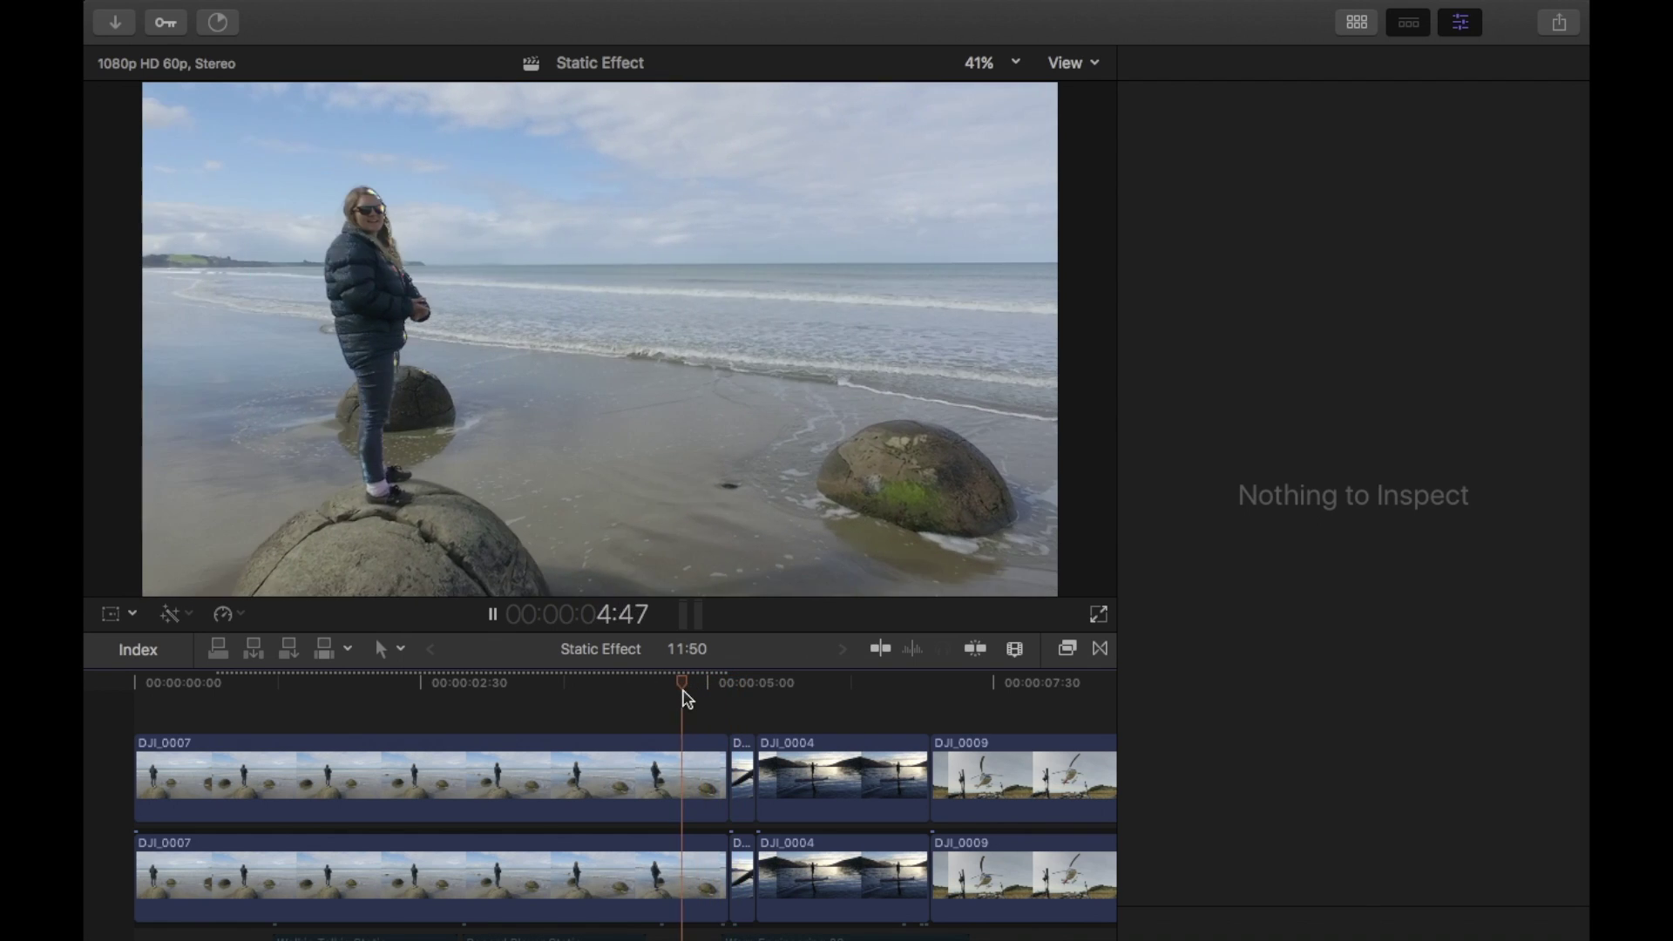
{"action": "left_click", "coordinate": [683, 692]}
{"action": "left_click", "coordinate": [683, 691]}
{"action": "key", "text": "space"}
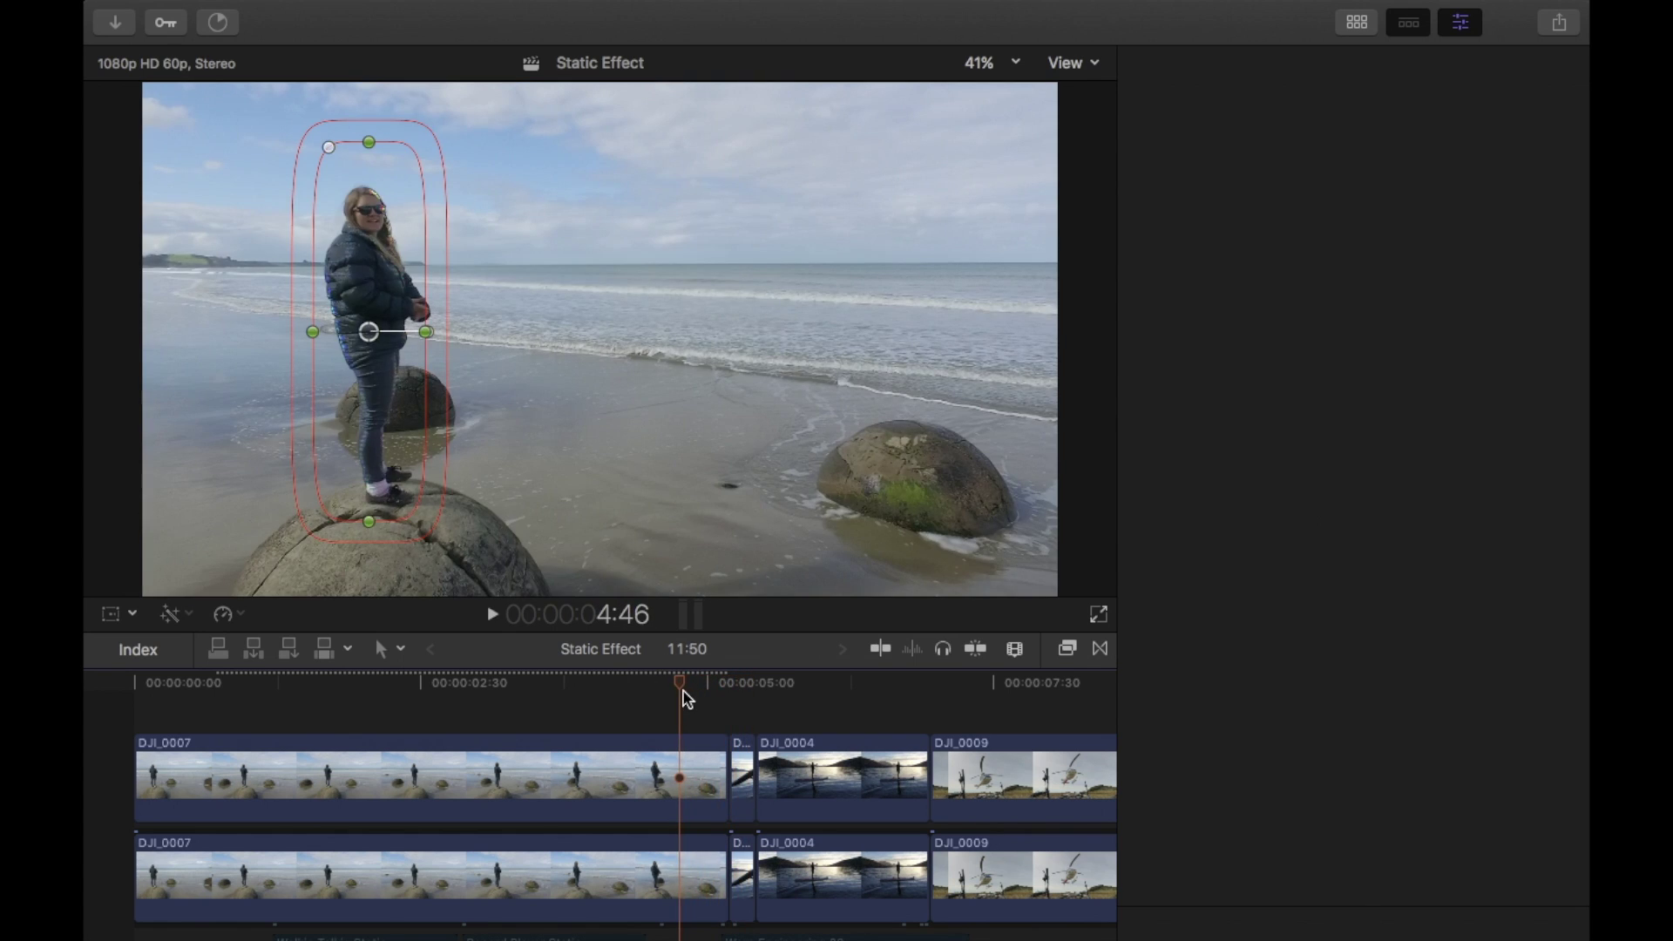
Step: Find the Bad TV effect and apply it to the lower DJI_0007 clip
{"action": "left_click", "coordinate": [643, 867]}
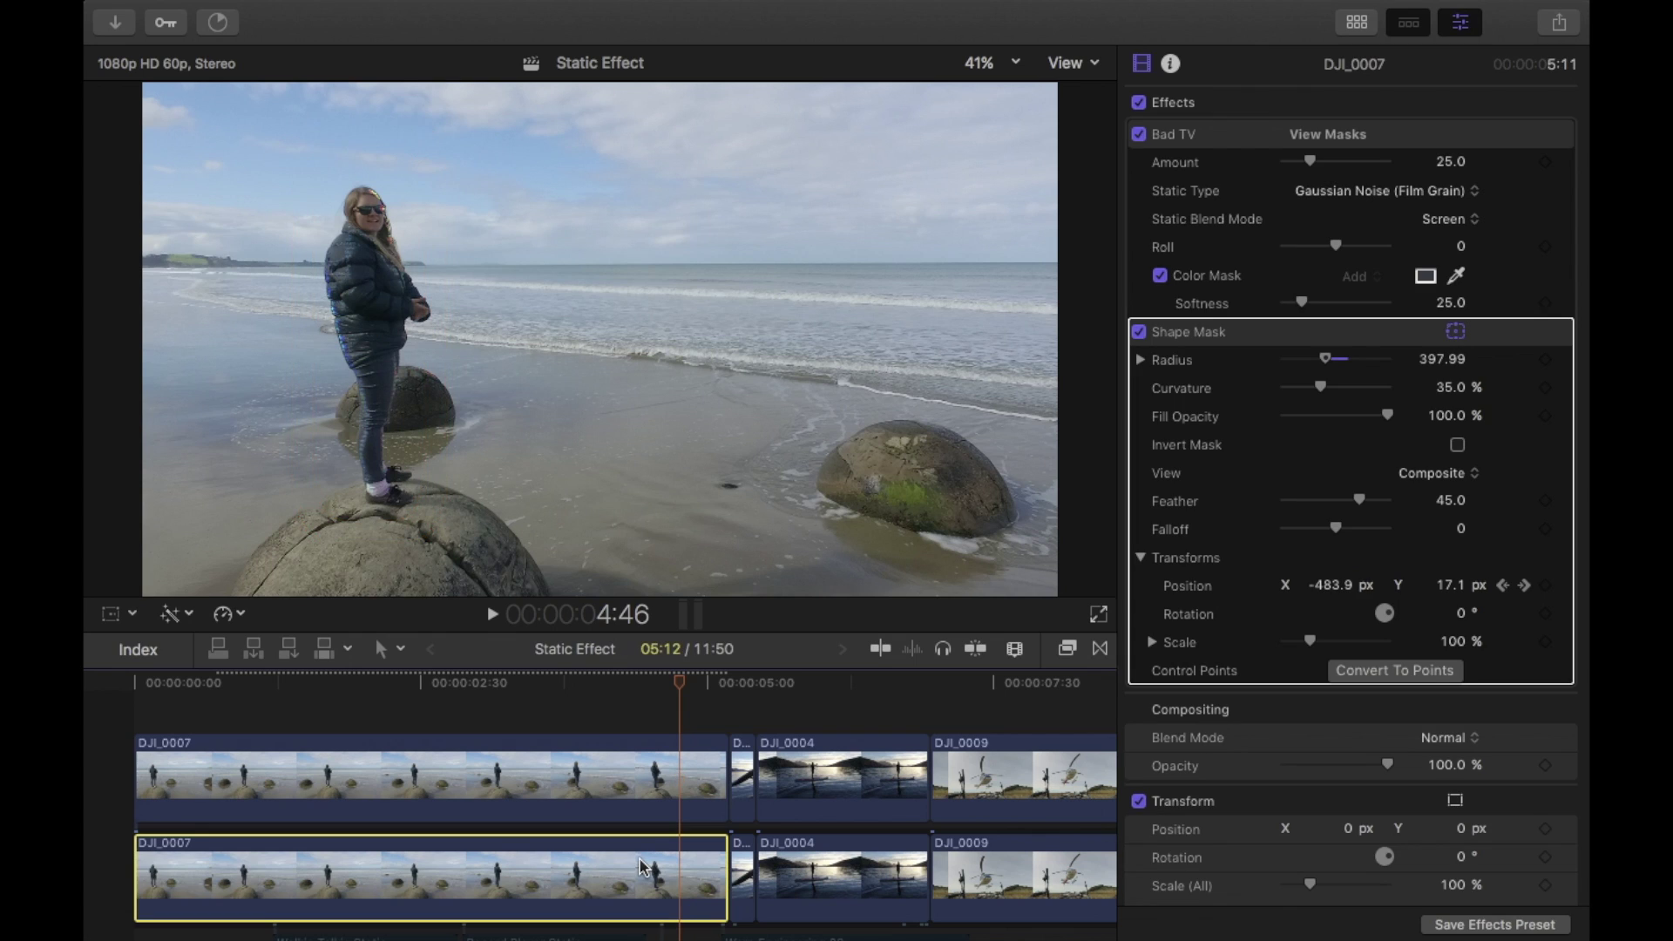
{"action": "left_click", "coordinate": [1065, 649]}
{"action": "left_click", "coordinate": [917, 914]}
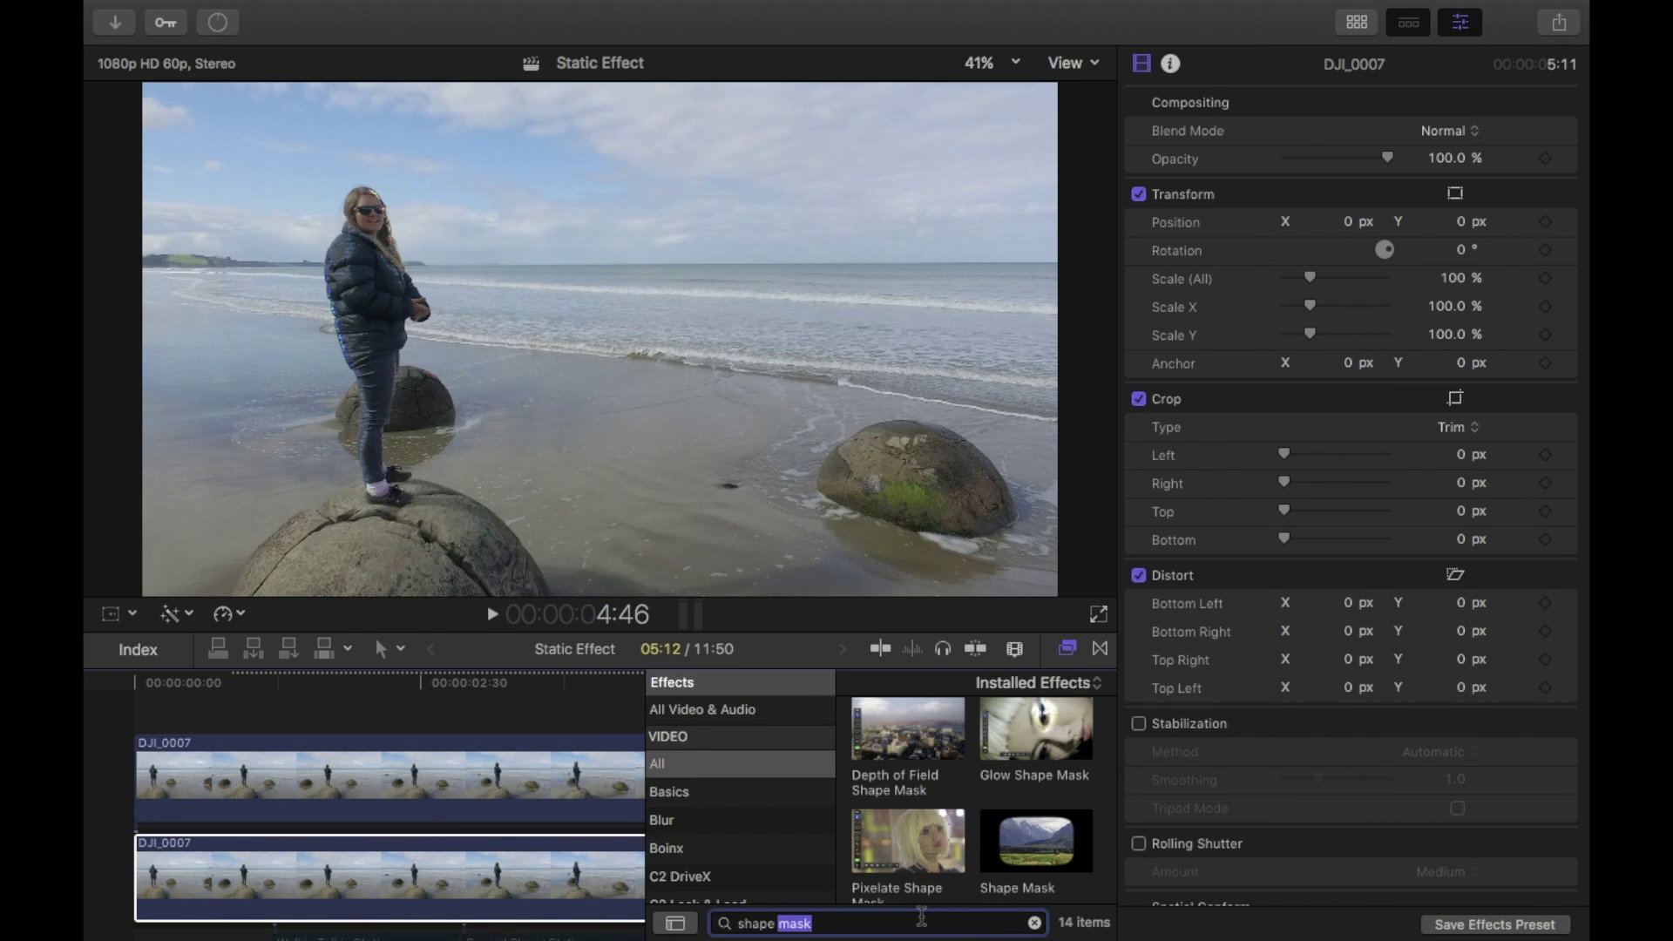
{"action": "type", "text": "bad tv"}
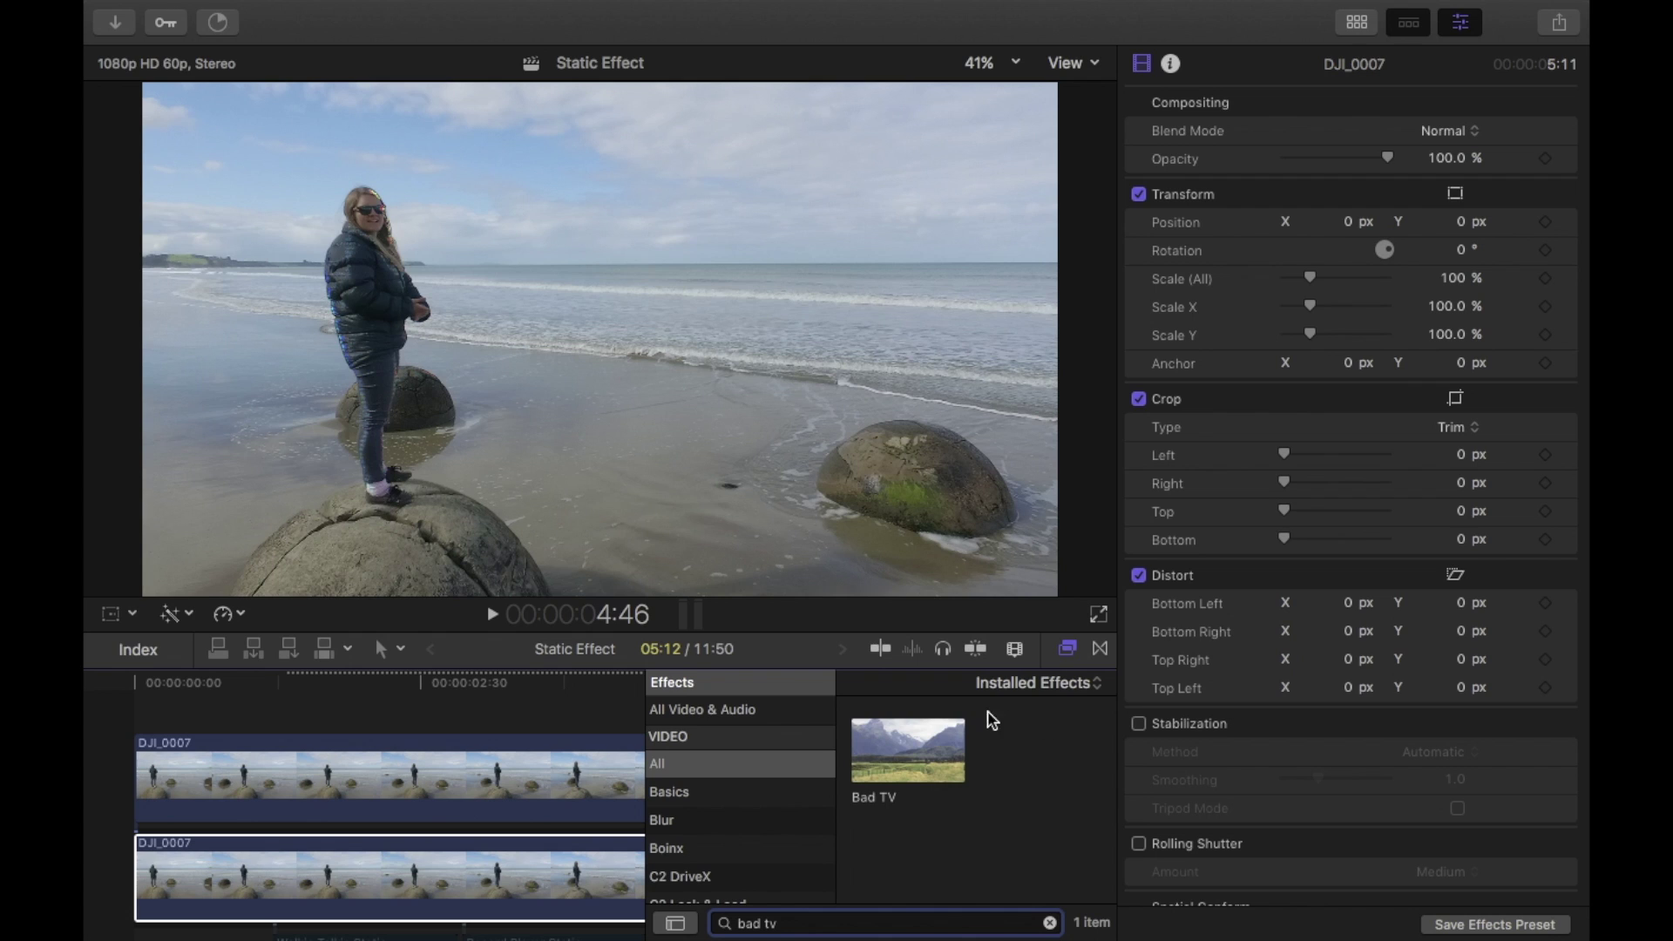
{"action": "left_click_drag", "start_coordinate": [906, 749], "coordinate": [616, 853]}
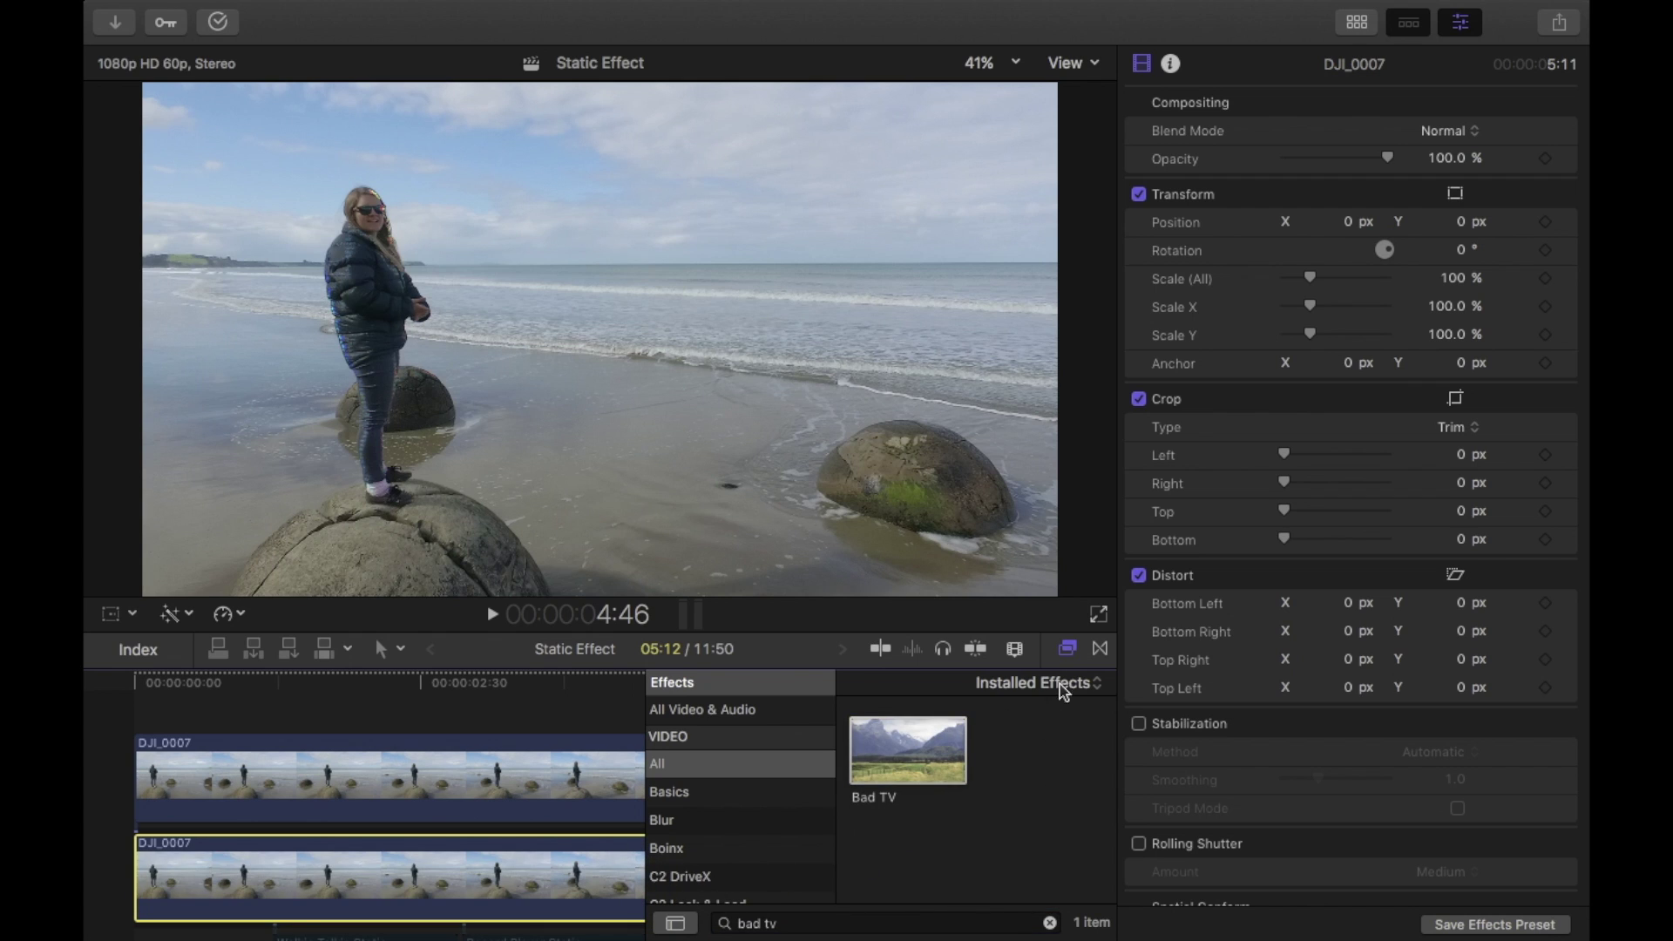
{"action": "left_click", "coordinate": [1076, 648]}
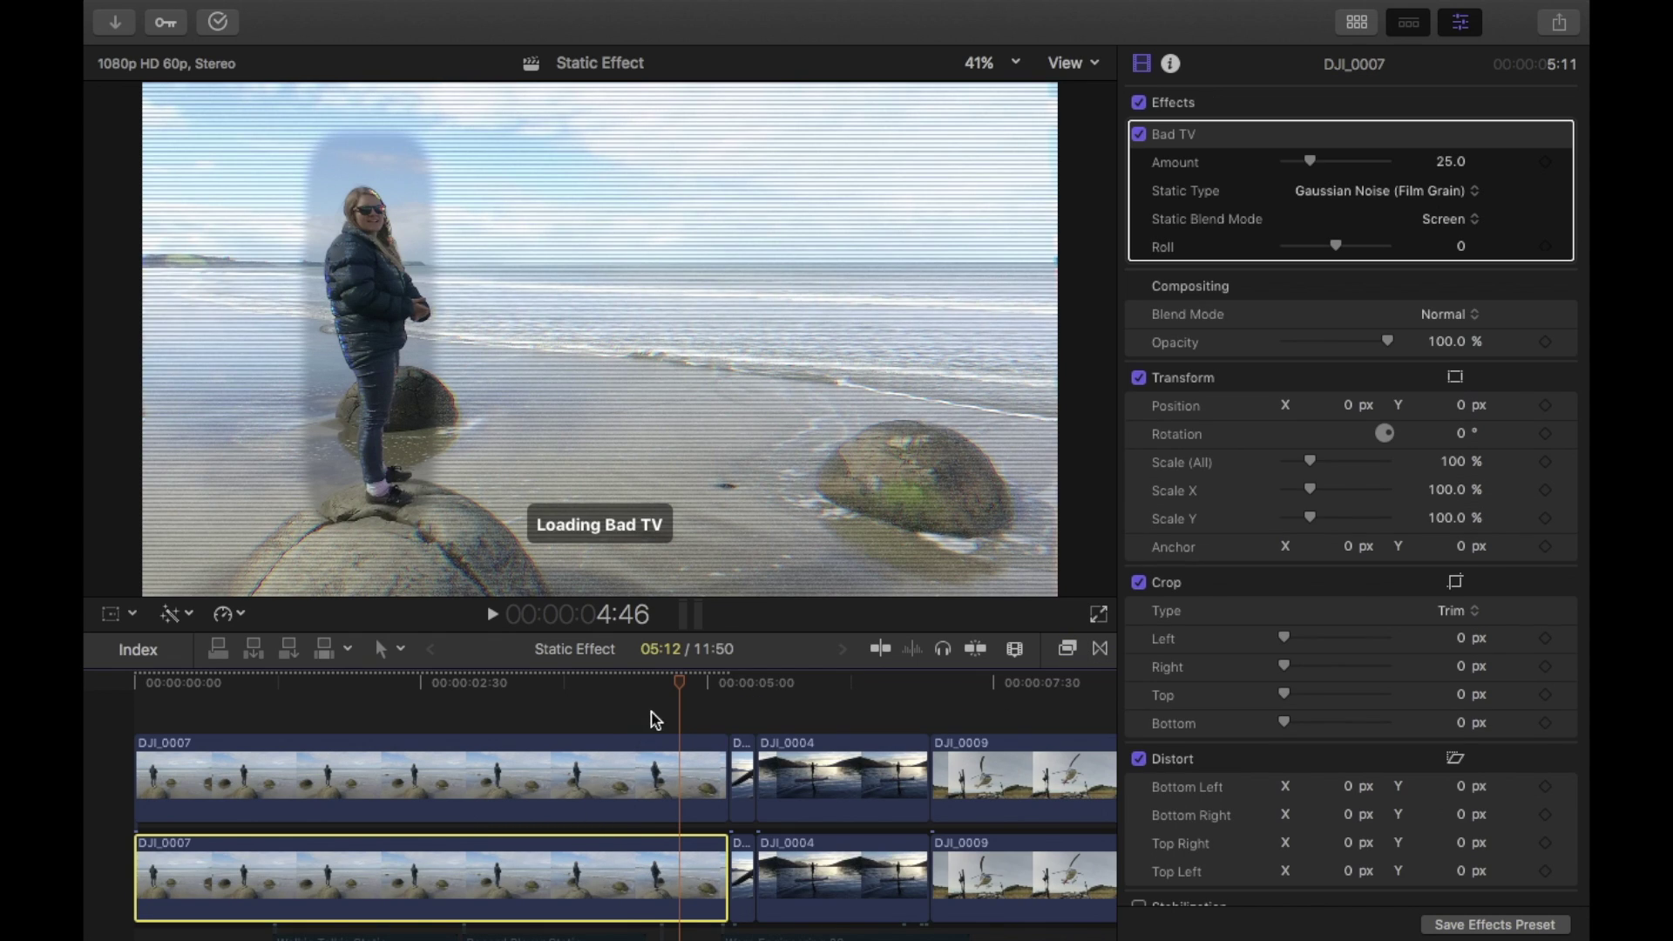
Step: At 4:56, set the lower clip's Bad TV amount to 0 and keyframe it
{"action": "mouse_move", "coordinate": [683, 694]}
{"action": "left_mouse_down"}
{"action": "mouse_move", "coordinate": [433, 691]}
{"action": "mouse_move", "coordinate": [243, 720]}
{"action": "mouse_move", "coordinate": [403, 706]}
{"action": "mouse_move", "coordinate": [667, 732]}
{"action": "mouse_move", "coordinate": [683, 710]}
{"action": "mouse_move", "coordinate": [703, 719]}
{"action": "left_mouse_up"}
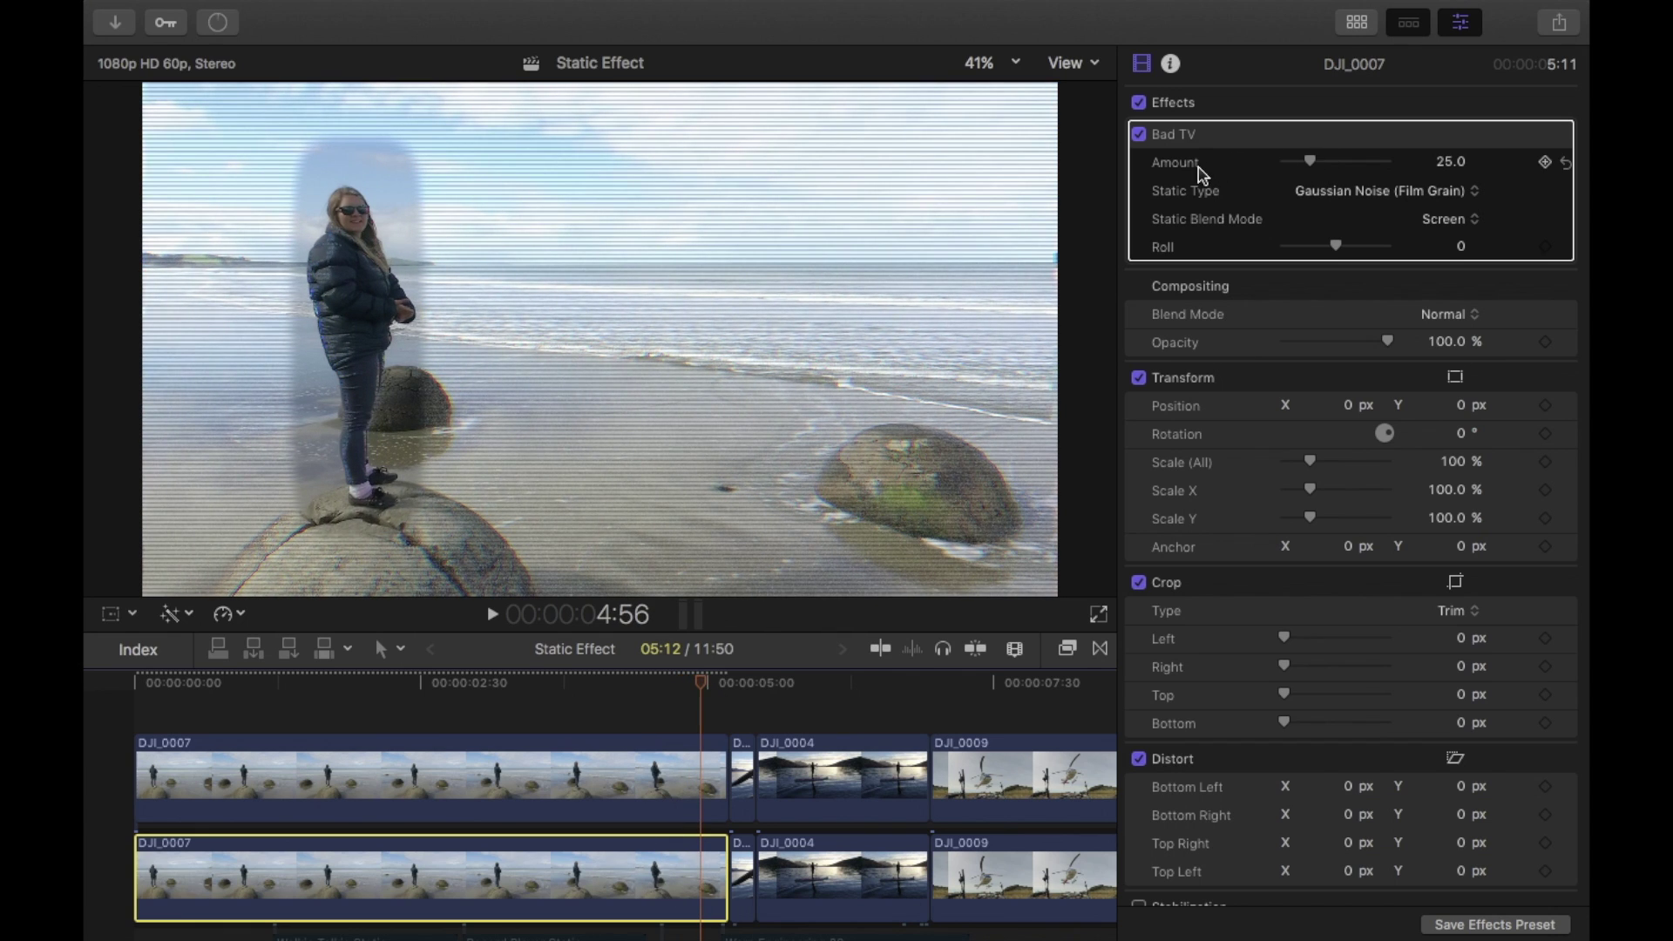
{"action": "left_click", "coordinate": [1311, 163]}
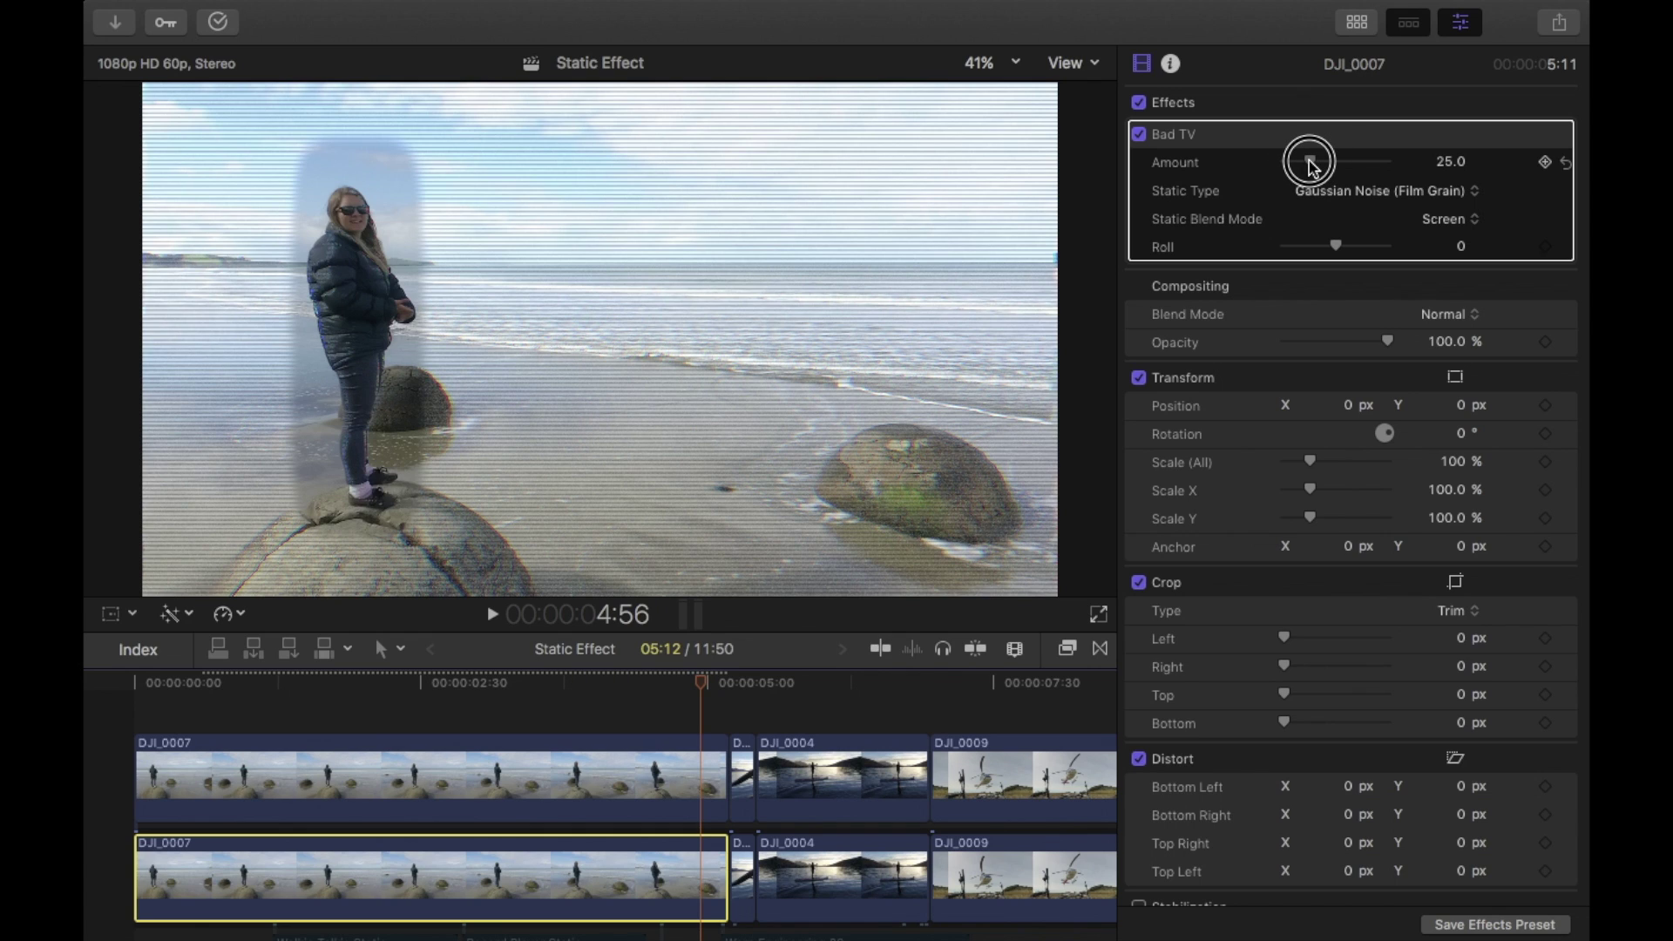
{"action": "left_click_drag", "start_coordinate": [1311, 164], "coordinate": [1262, 166]}
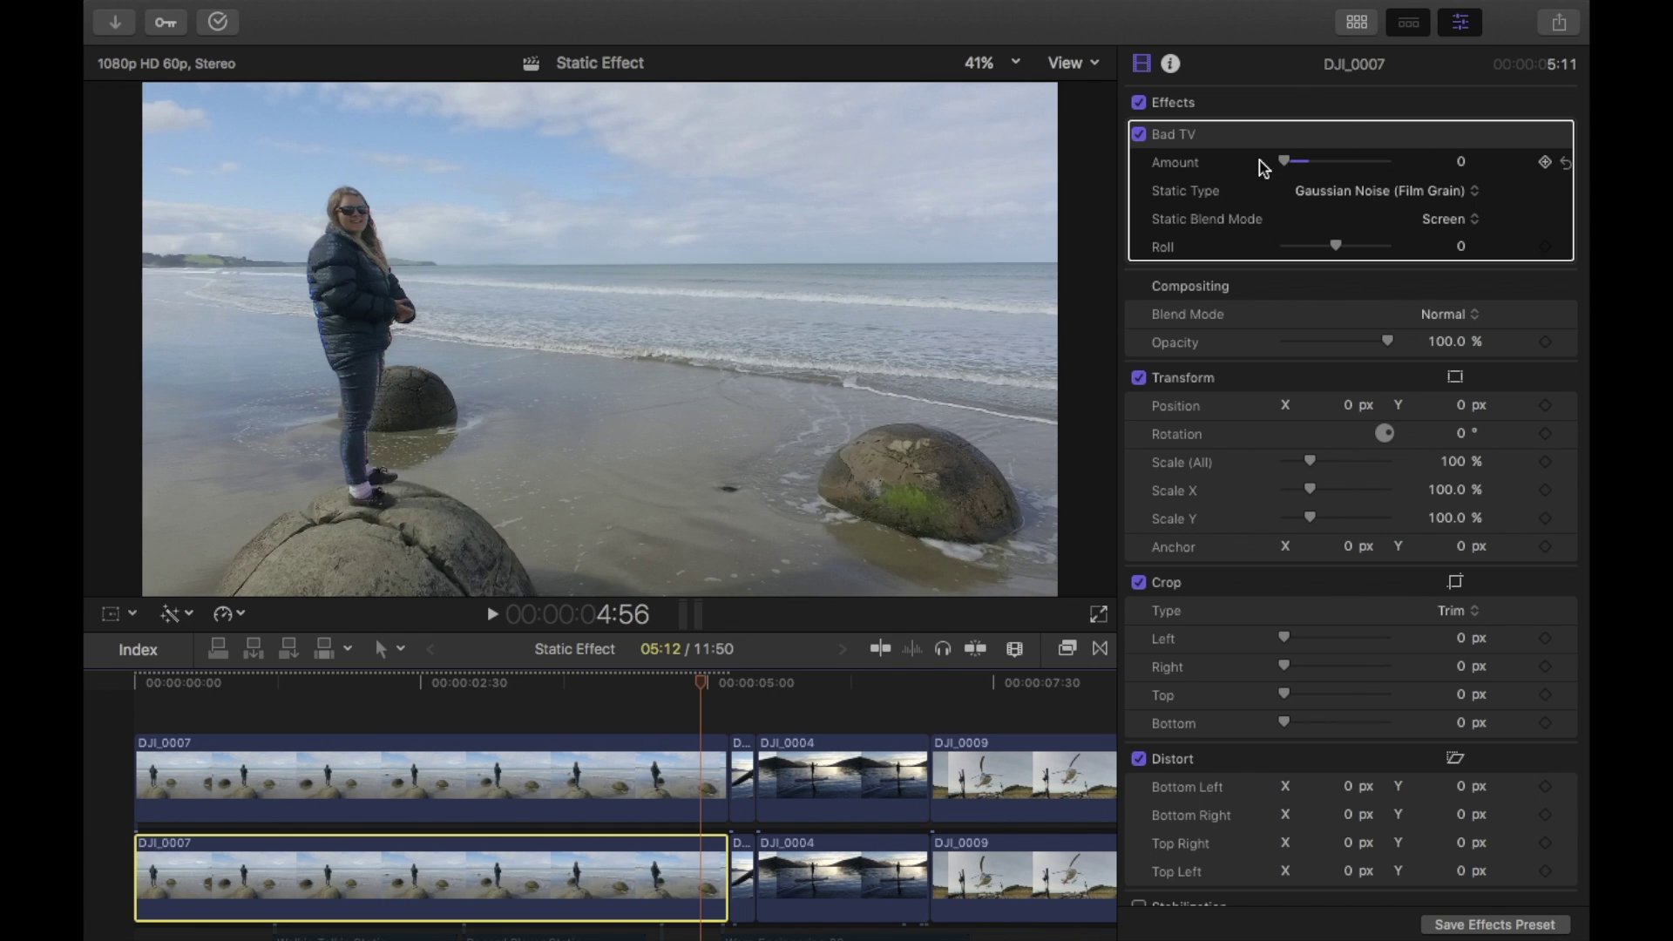
{"action": "left_click", "coordinate": [1546, 164]}
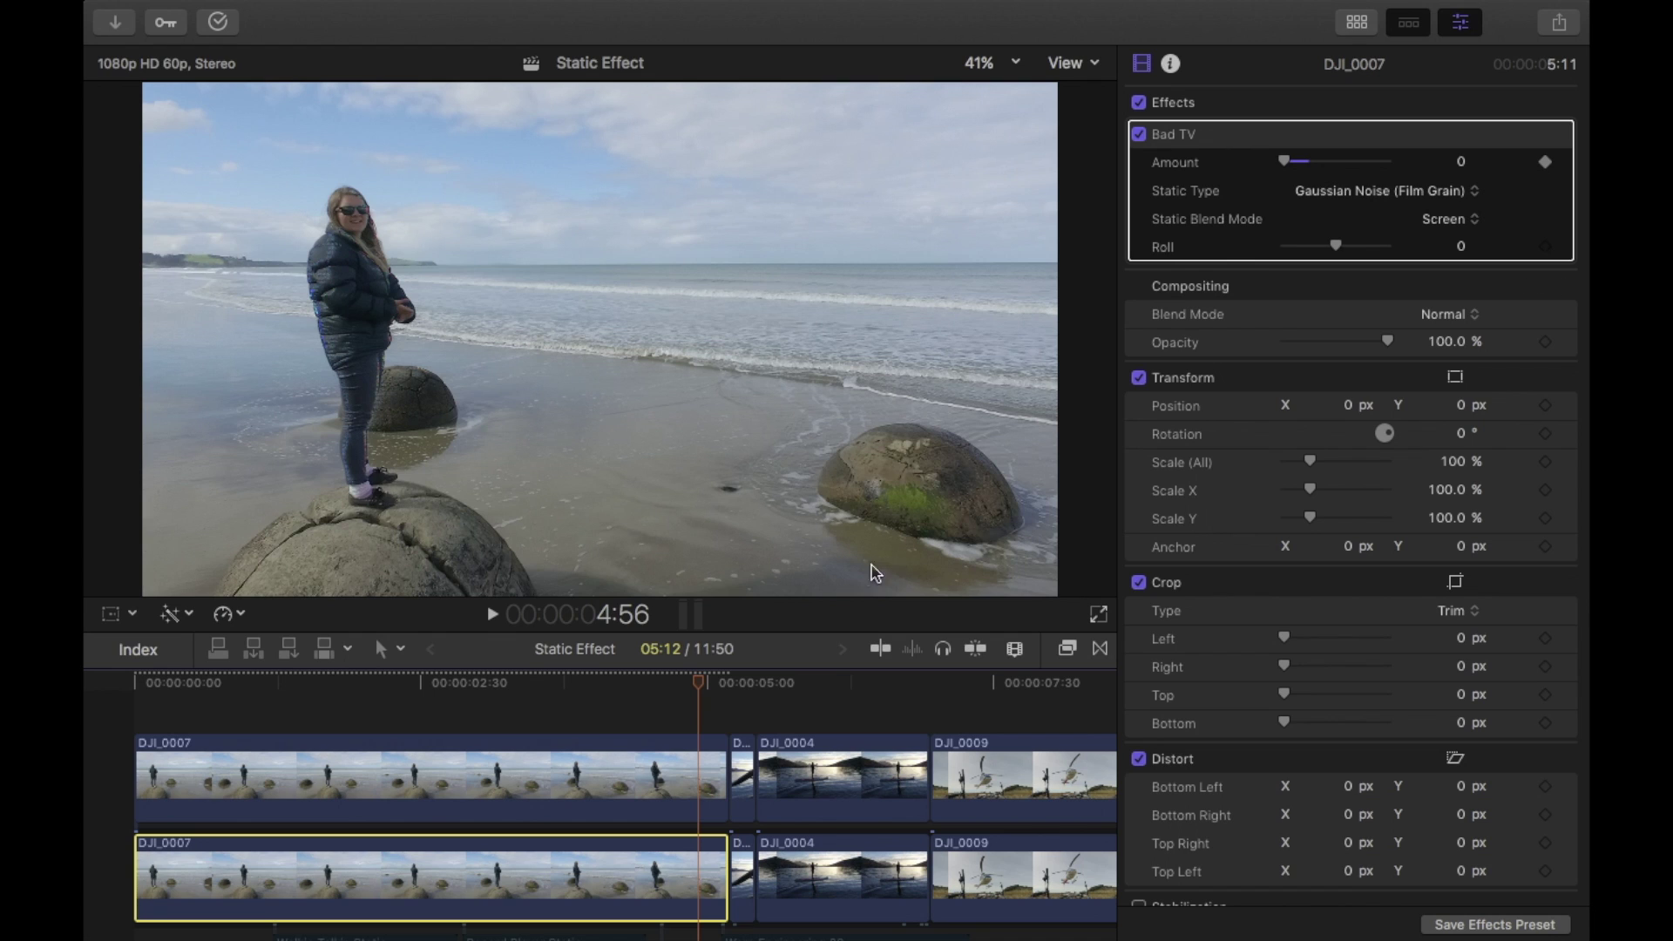
Step: At 5:10, raise the lower clip's Bad TV amount to about 25.42 and set its roll to 27
{"action": "left_click_drag", "start_coordinate": [704, 694], "coordinate": [727, 686]}
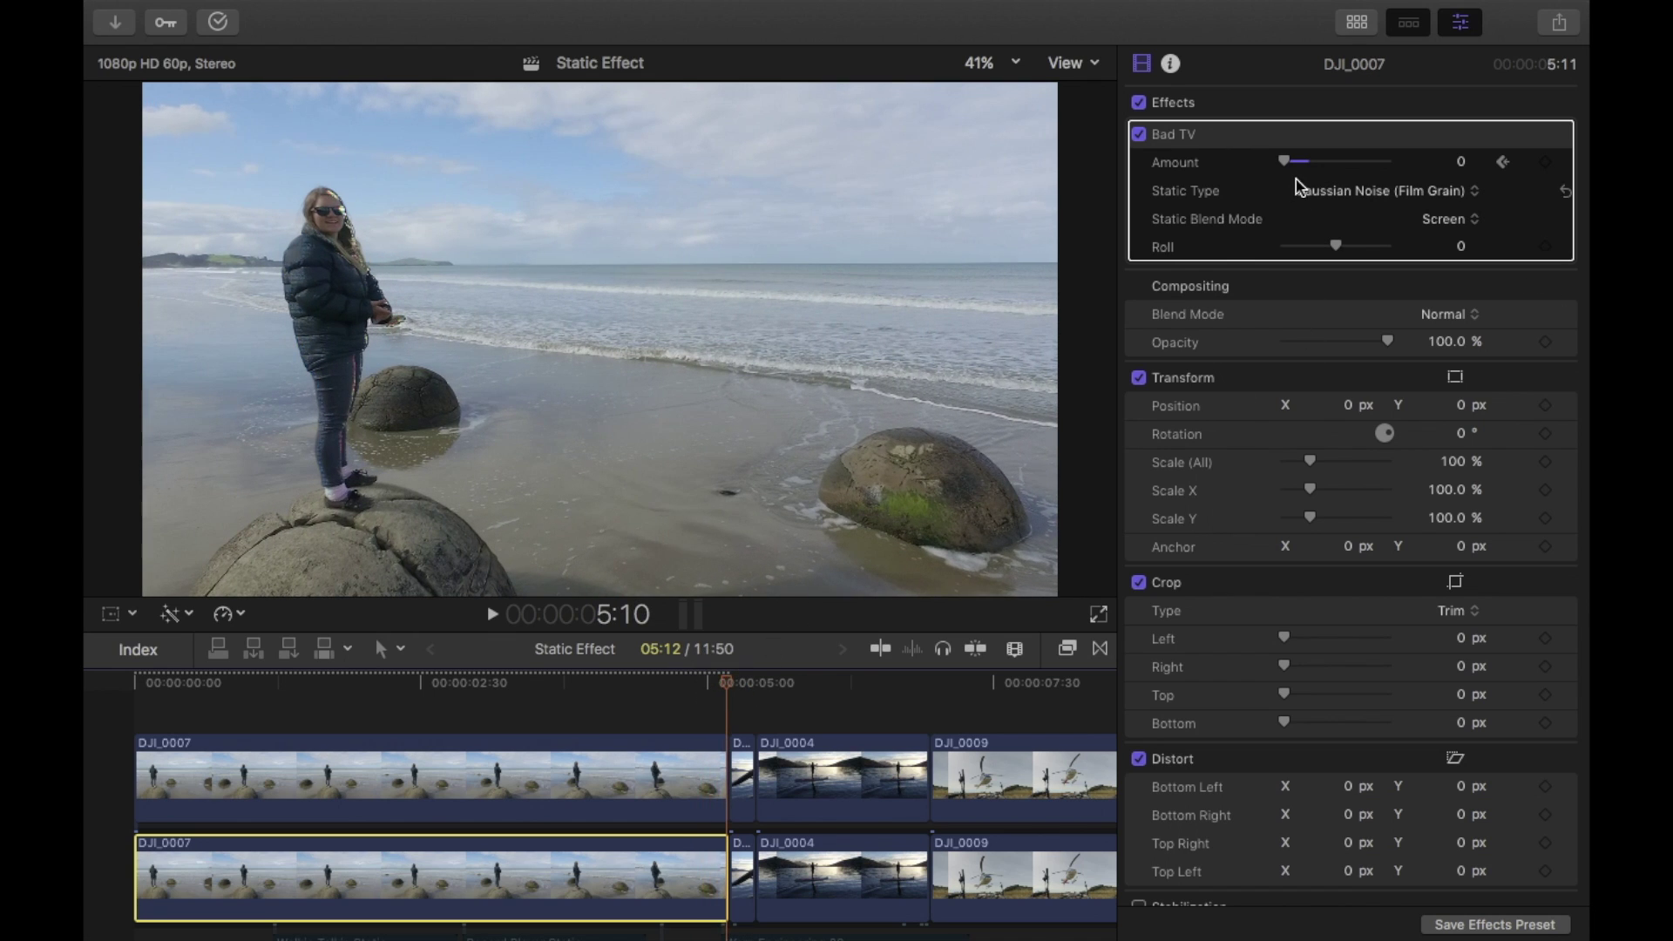
{"action": "left_click_drag", "start_coordinate": [1285, 162], "coordinate": [1312, 166]}
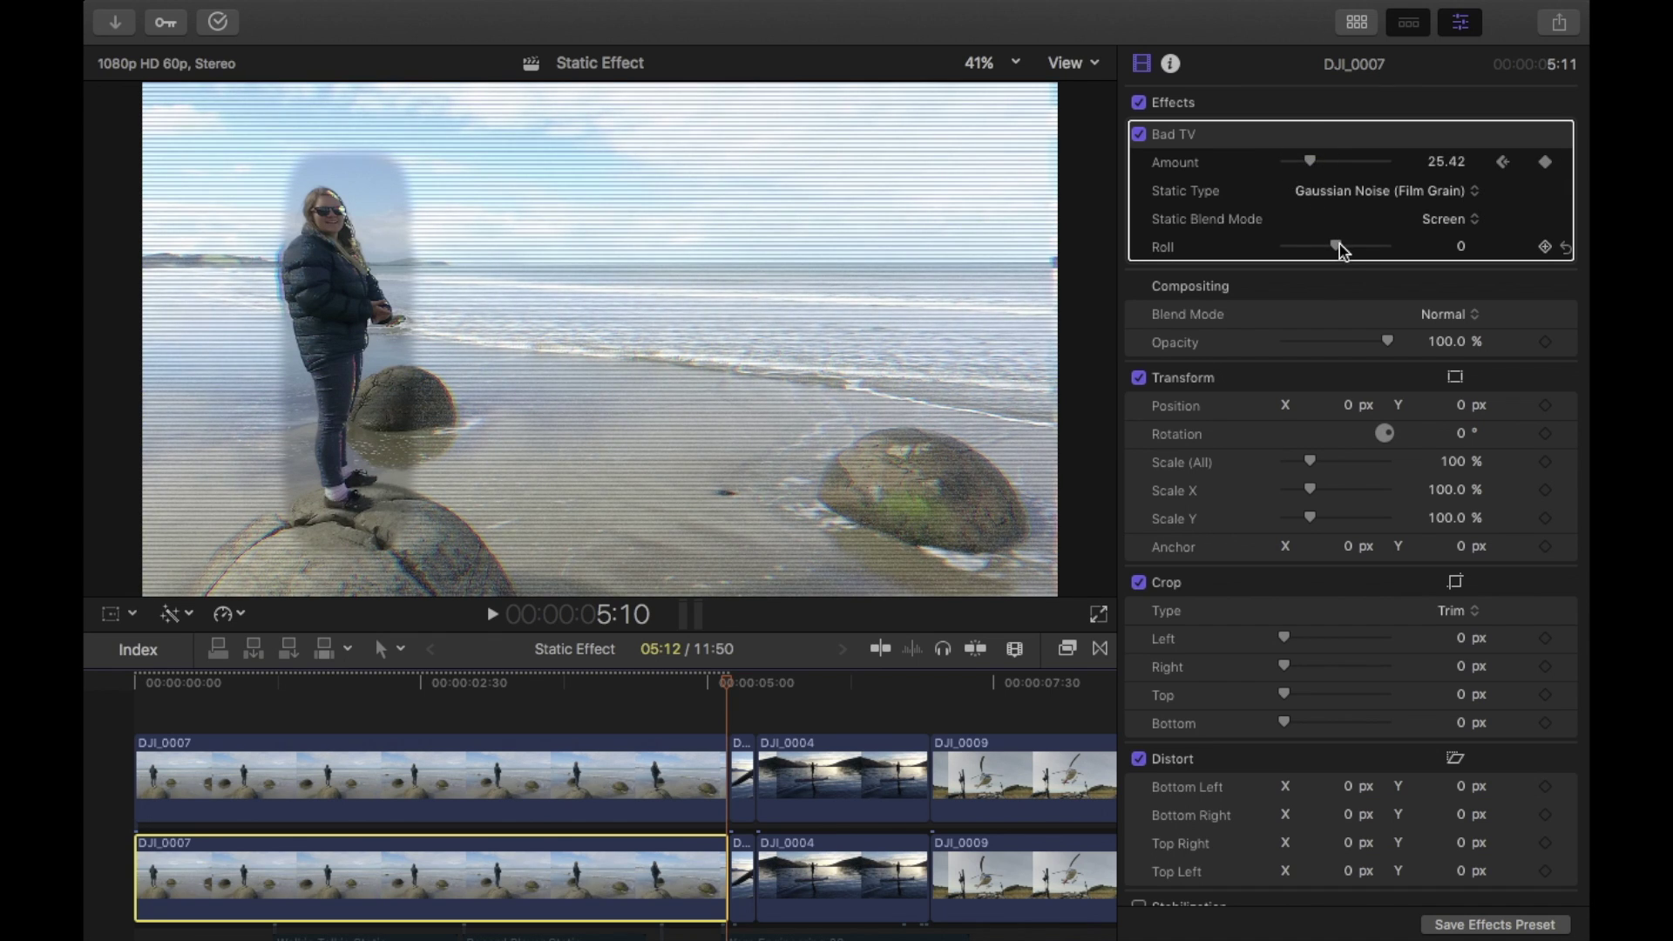
{"action": "mouse_move", "coordinate": [1341, 251]}
{"action": "left_mouse_down"}
{"action": "mouse_move", "coordinate": [1411, 246]}
{"action": "mouse_move", "coordinate": [1324, 259]}
{"action": "mouse_move", "coordinate": [1356, 264]}
{"action": "left_mouse_up"}
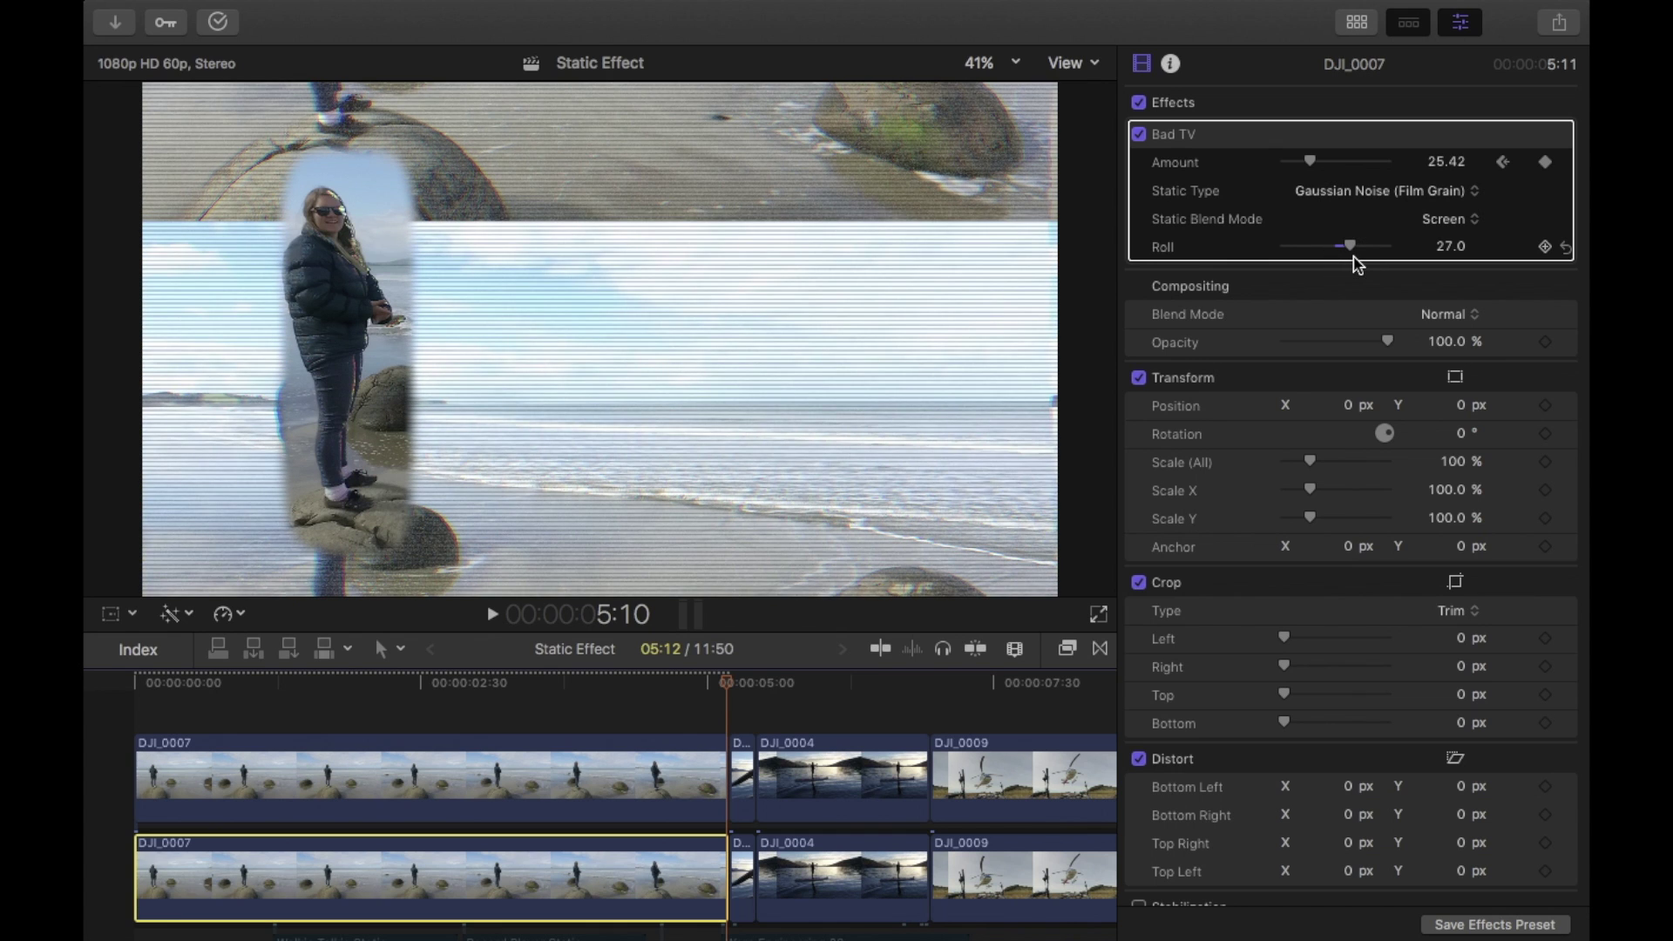
Step: Keyframe the upper DJI_0007 clip's shape mask fill opacity at 100% at 4:55 and at 0% at 4:56
{"action": "left_click_drag", "start_coordinate": [720, 684], "coordinate": [673, 708]}
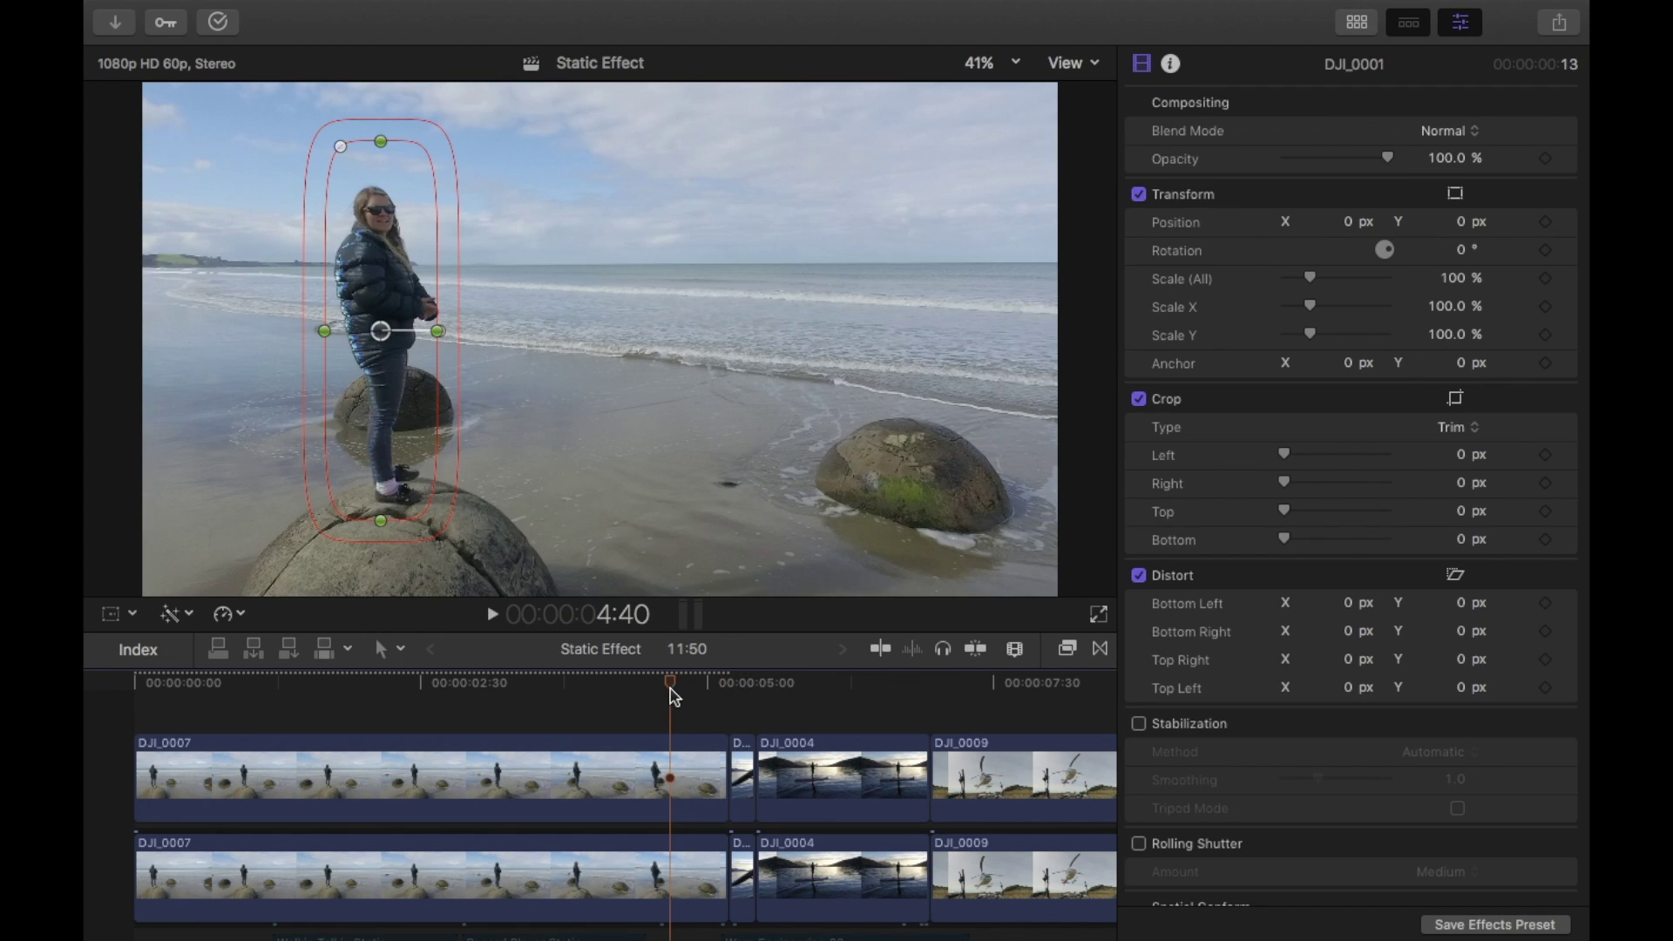
{"action": "mouse_move", "coordinate": [671, 694]}
{"action": "left_mouse_down"}
{"action": "mouse_move", "coordinate": [686, 690]}
{"action": "mouse_move", "coordinate": [654, 688]}
{"action": "mouse_move", "coordinate": [697, 694]}
{"action": "left_mouse_up"}
{"action": "left_click", "coordinate": [684, 764]}
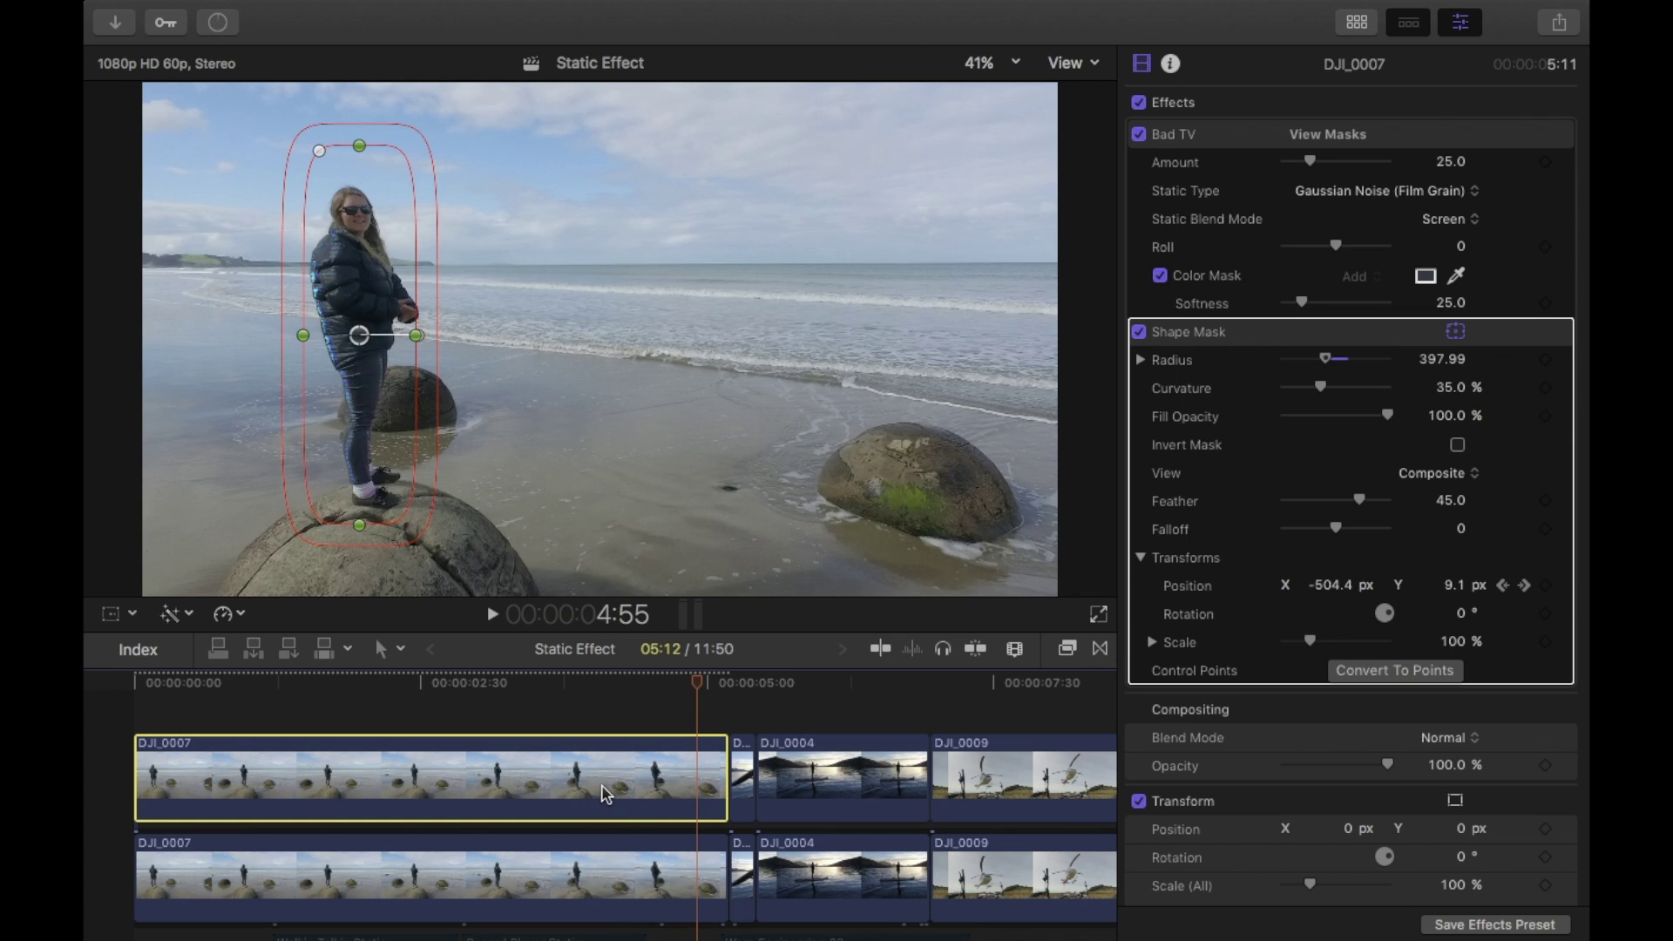
{"action": "left_click", "coordinate": [1204, 334]}
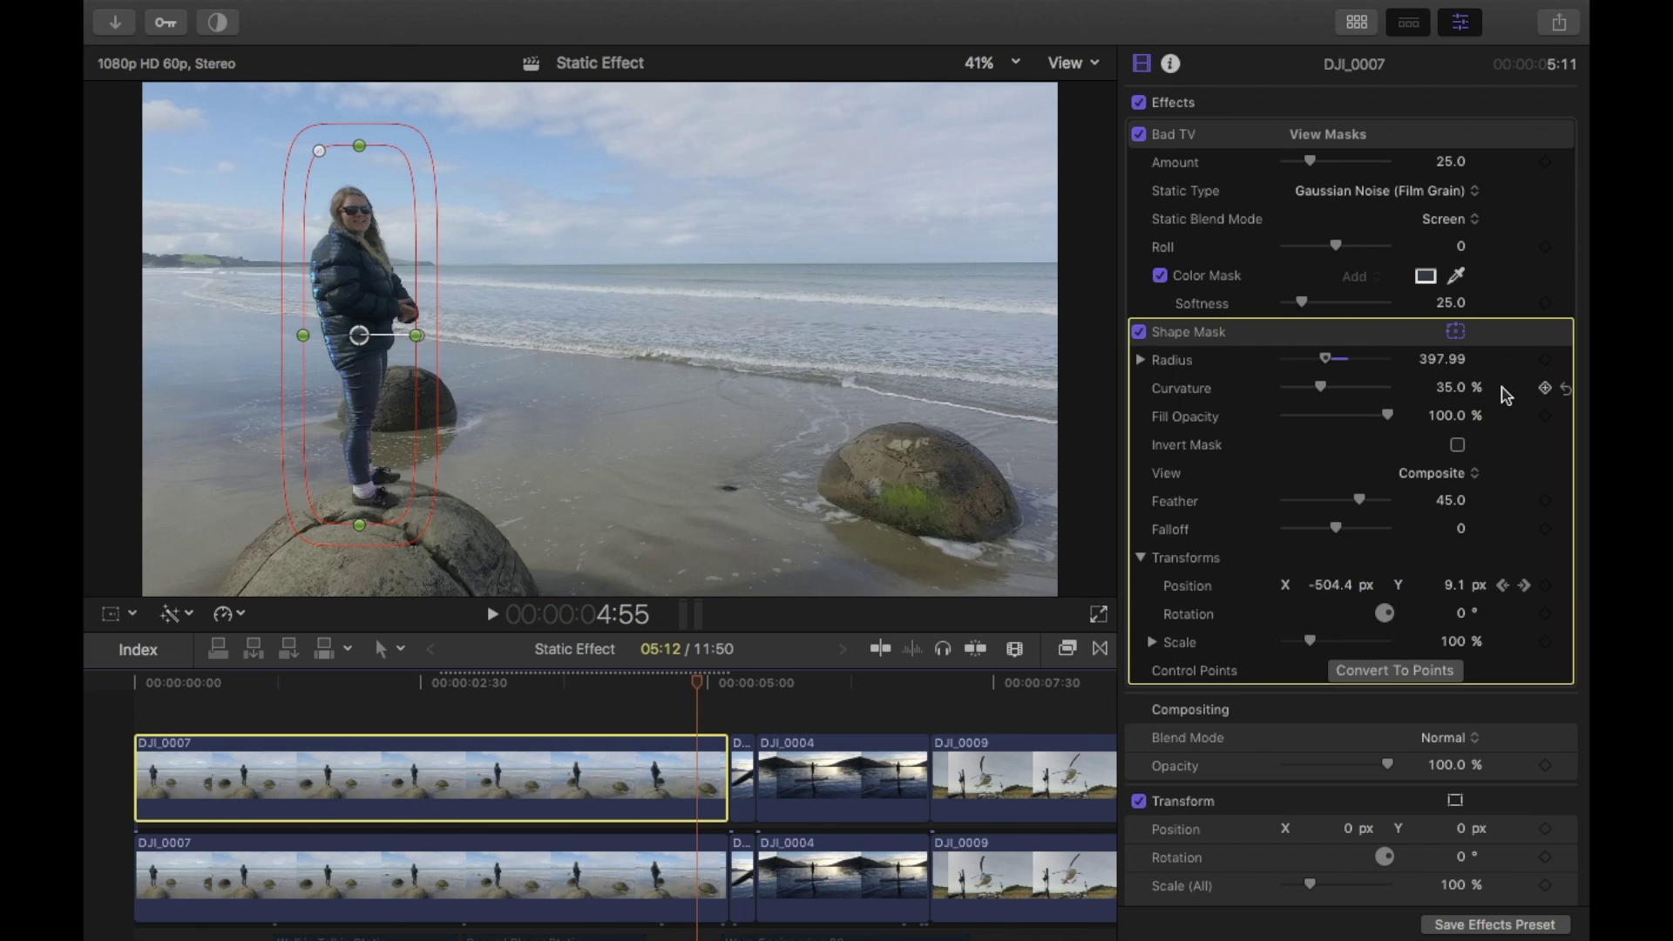
{"action": "left_click", "coordinate": [1544, 416]}
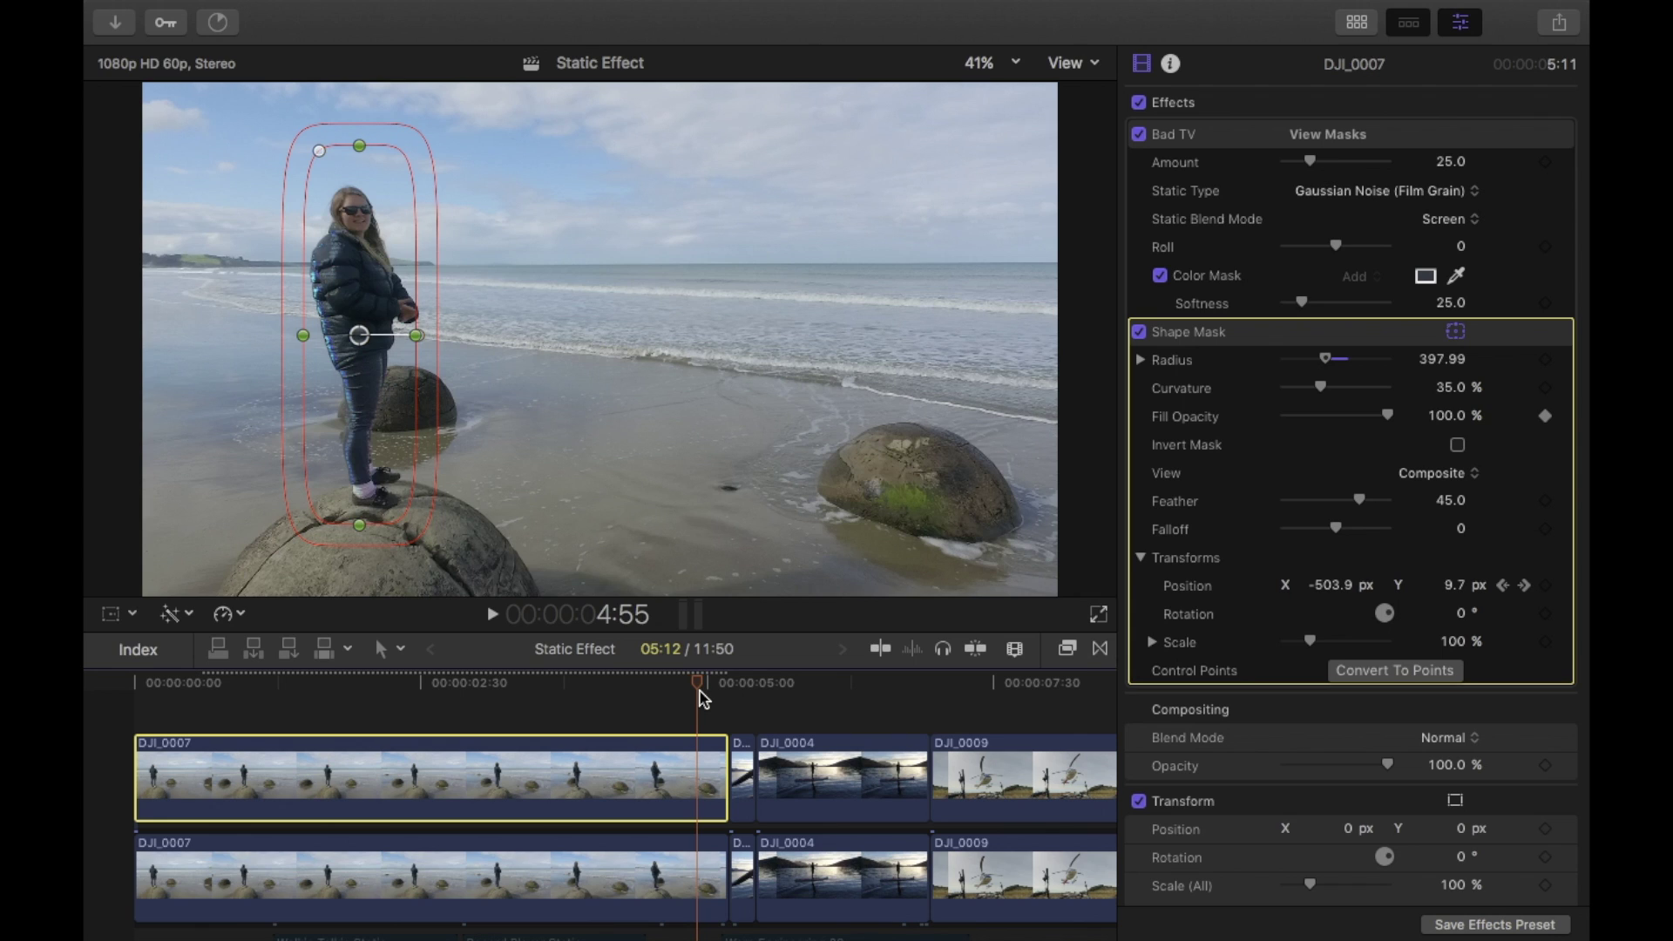
{"action": "key", "text": "Right"}
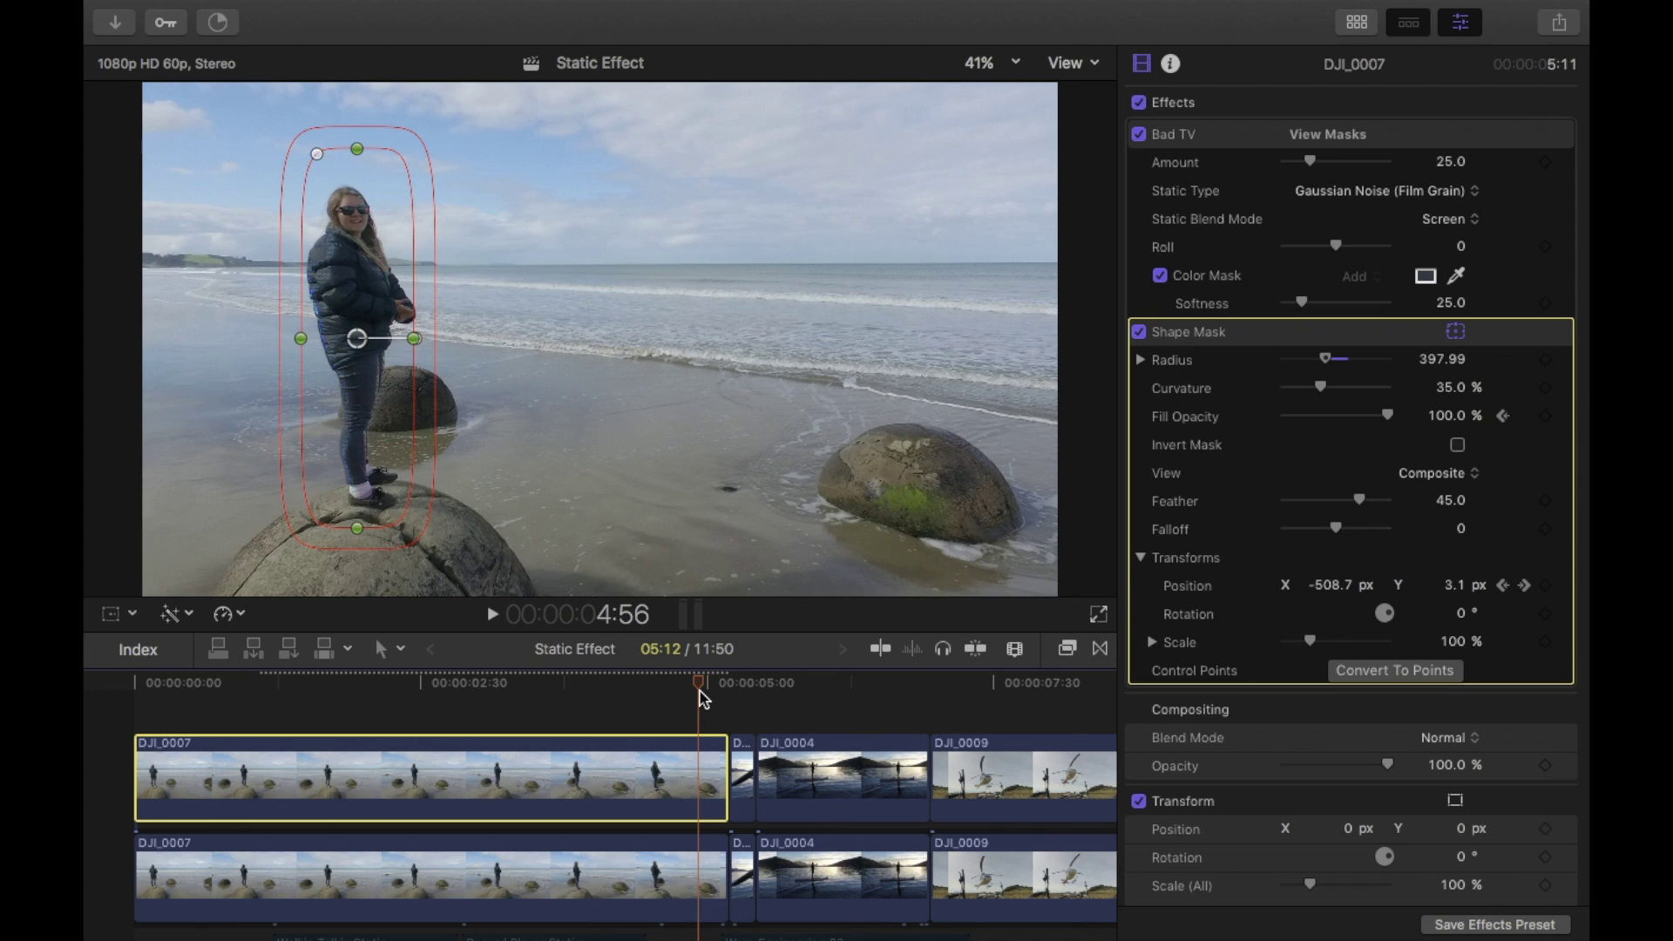
{"action": "left_click_drag", "start_coordinate": [1389, 417], "coordinate": [1230, 408]}
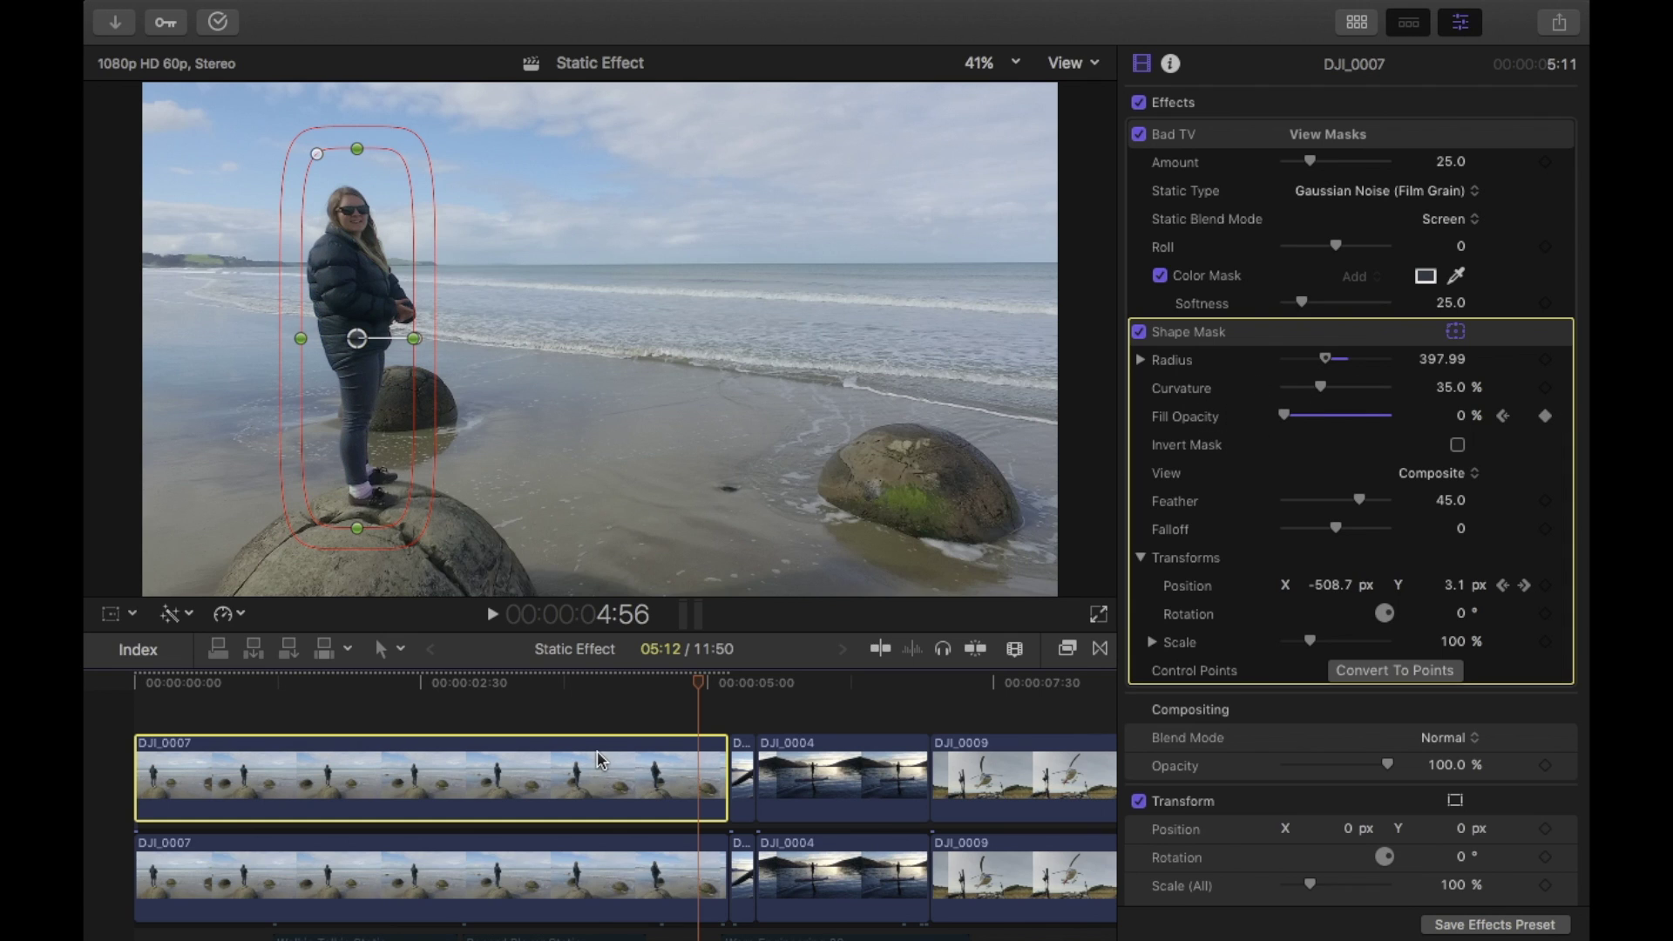
Step: Play from the last part of DJI_0007 into the following clips to check the static transition
{"action": "left_click_drag", "start_coordinate": [692, 688], "coordinate": [631, 705]}
{"action": "key", "text": "space"}
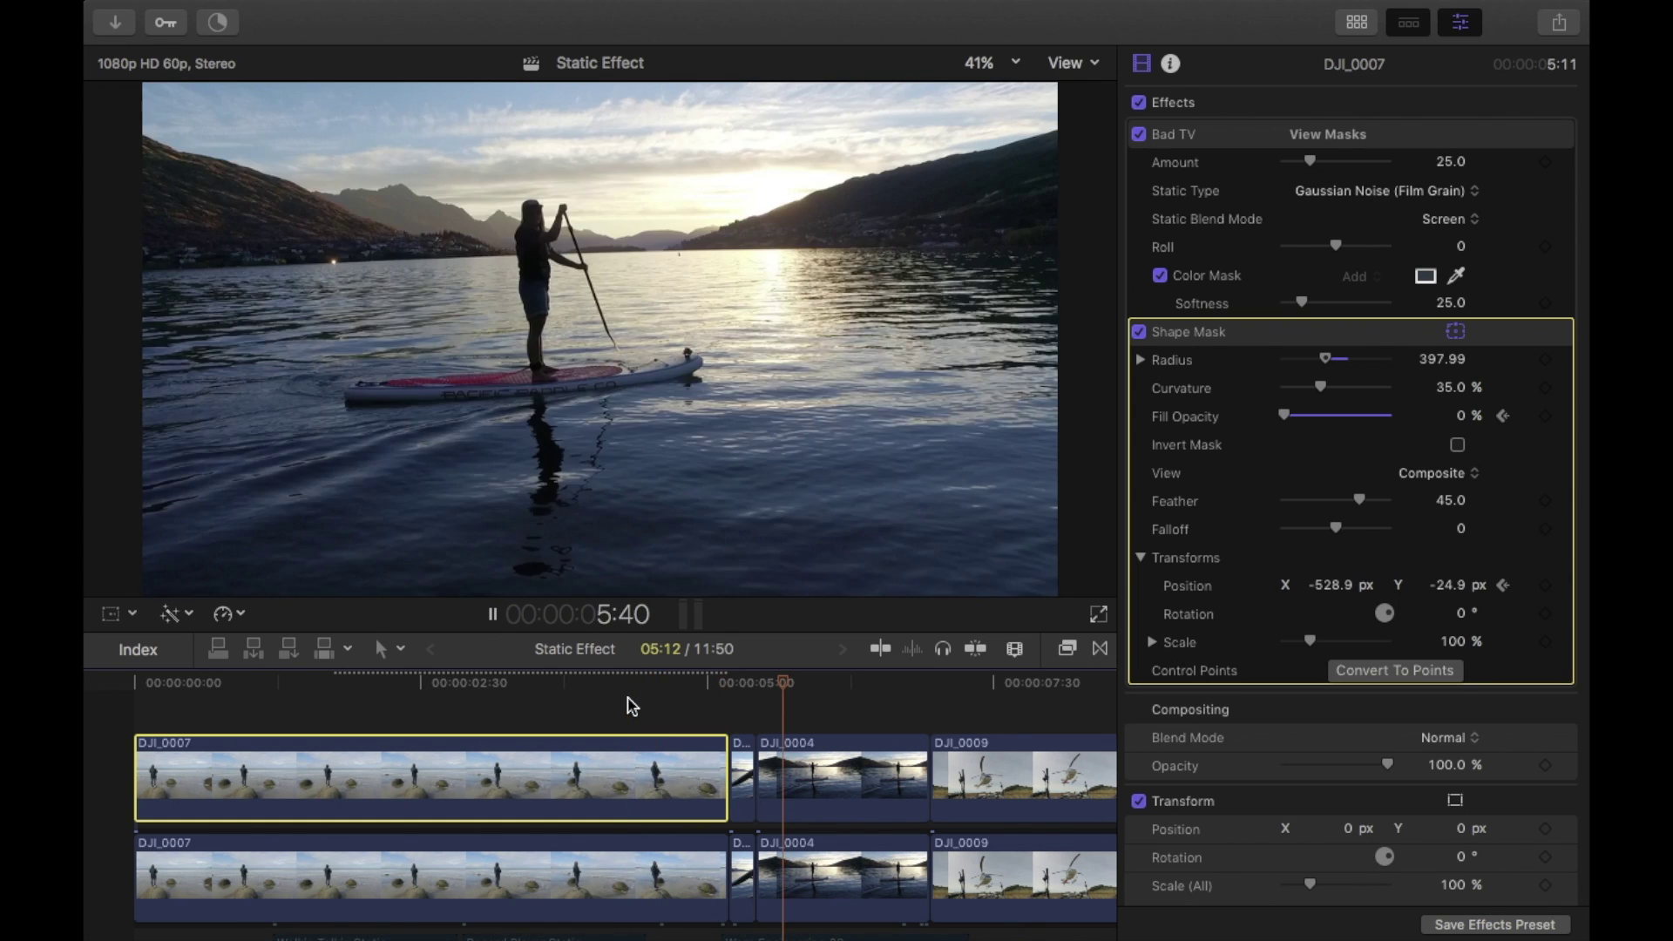
{"action": "left_click", "coordinate": [632, 705]}
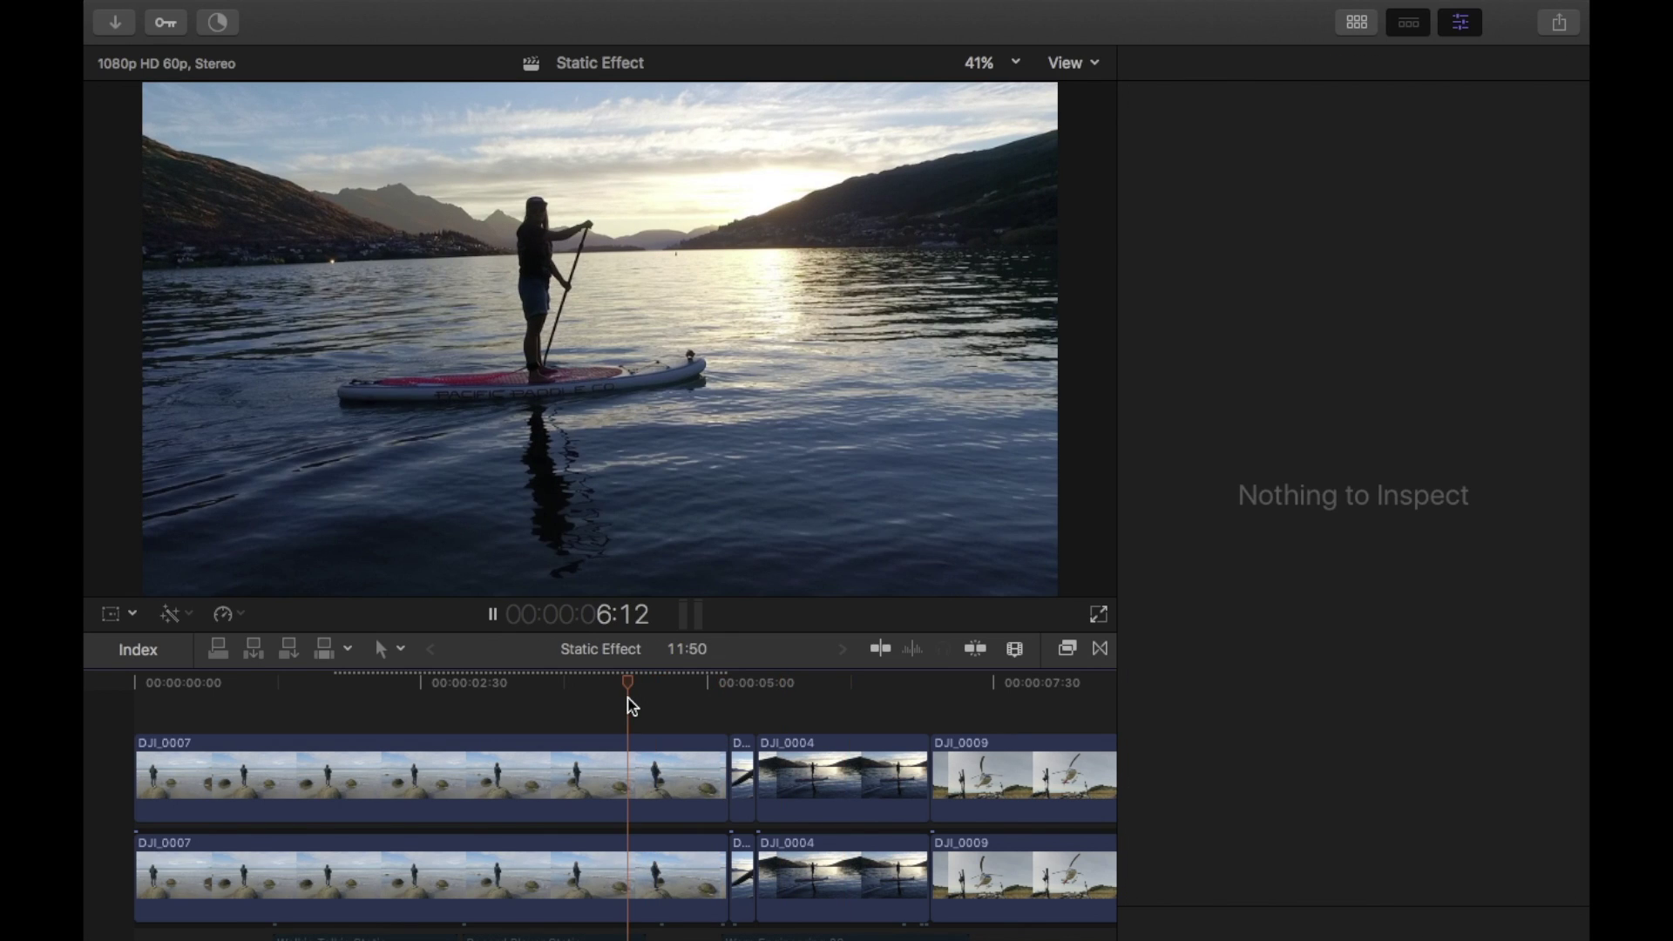
{"action": "key", "text": "space"}
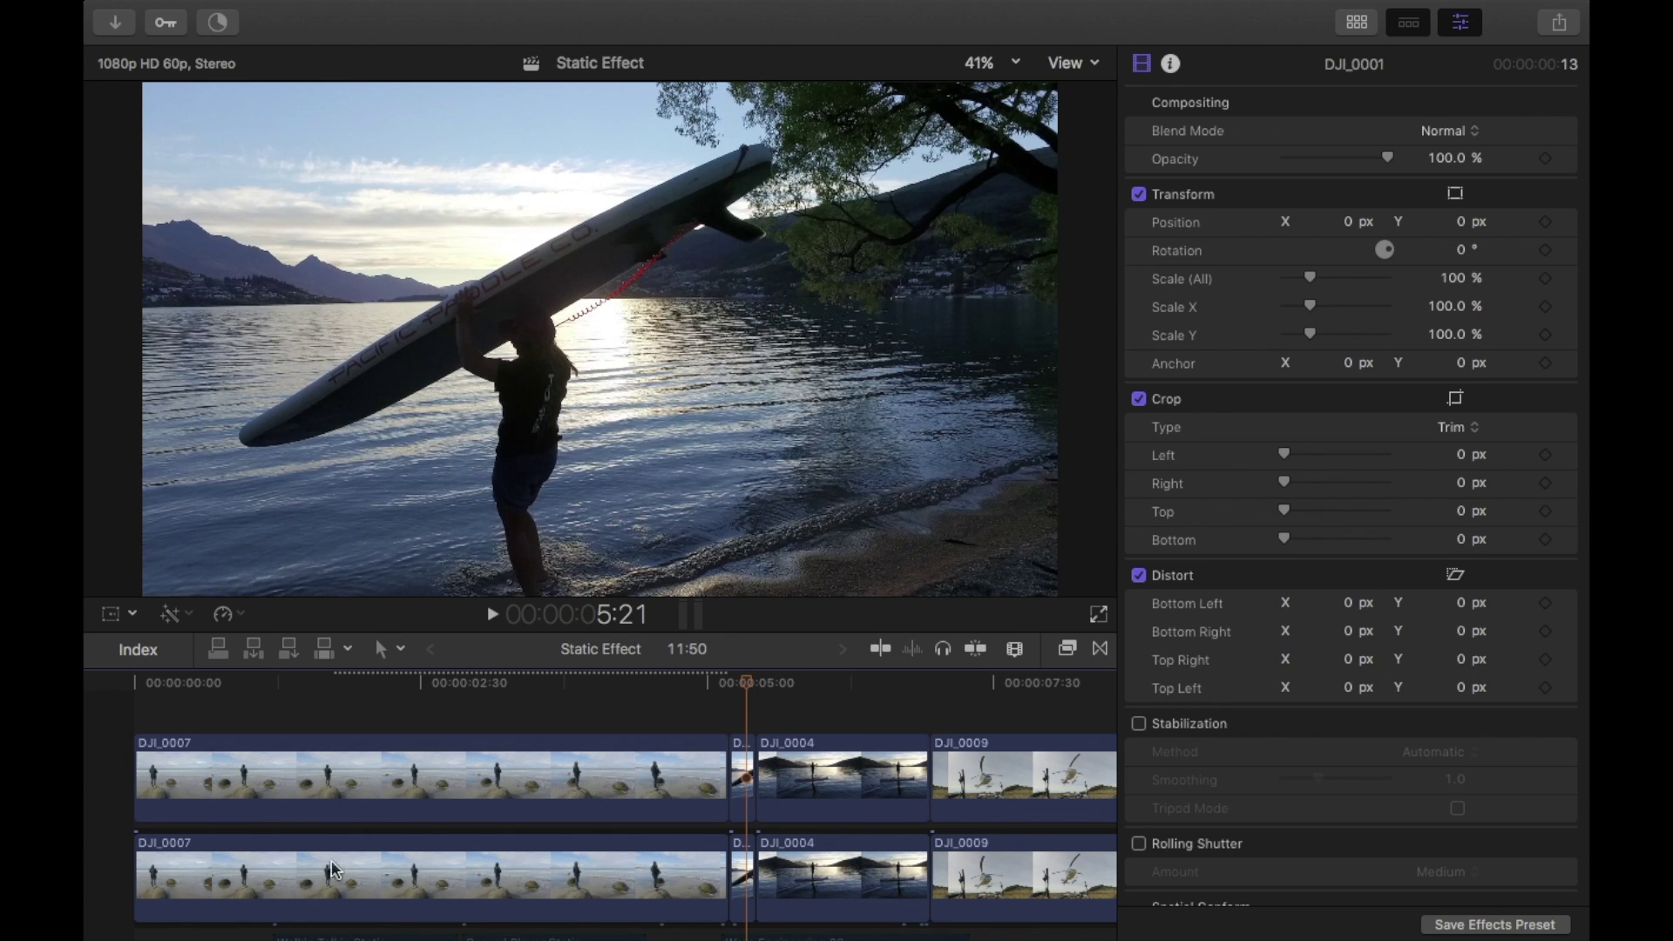
Step: Apply the Bad TV effect to the short upper DJI_0001 clip
{"action": "scroll", "coordinate": [446, 810], "scroll_direction": "right", "scroll_amount": 3}
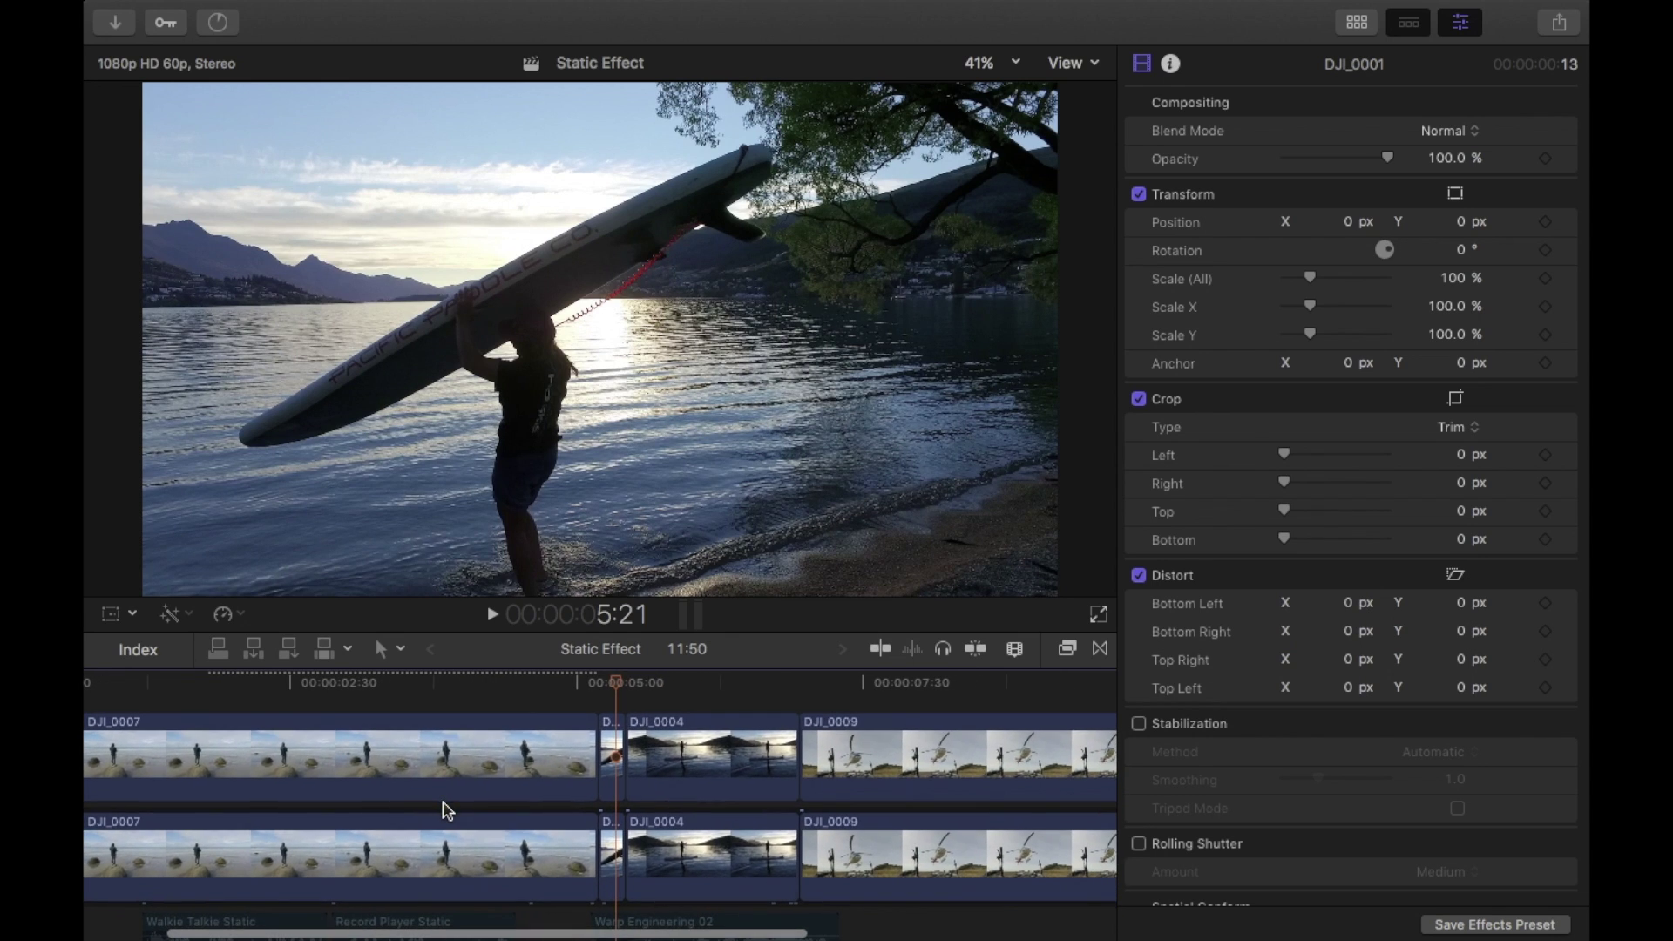
{"action": "left_click_drag", "start_coordinate": [616, 686], "coordinate": [609, 689]}
{"action": "left_click", "coordinate": [619, 776]}
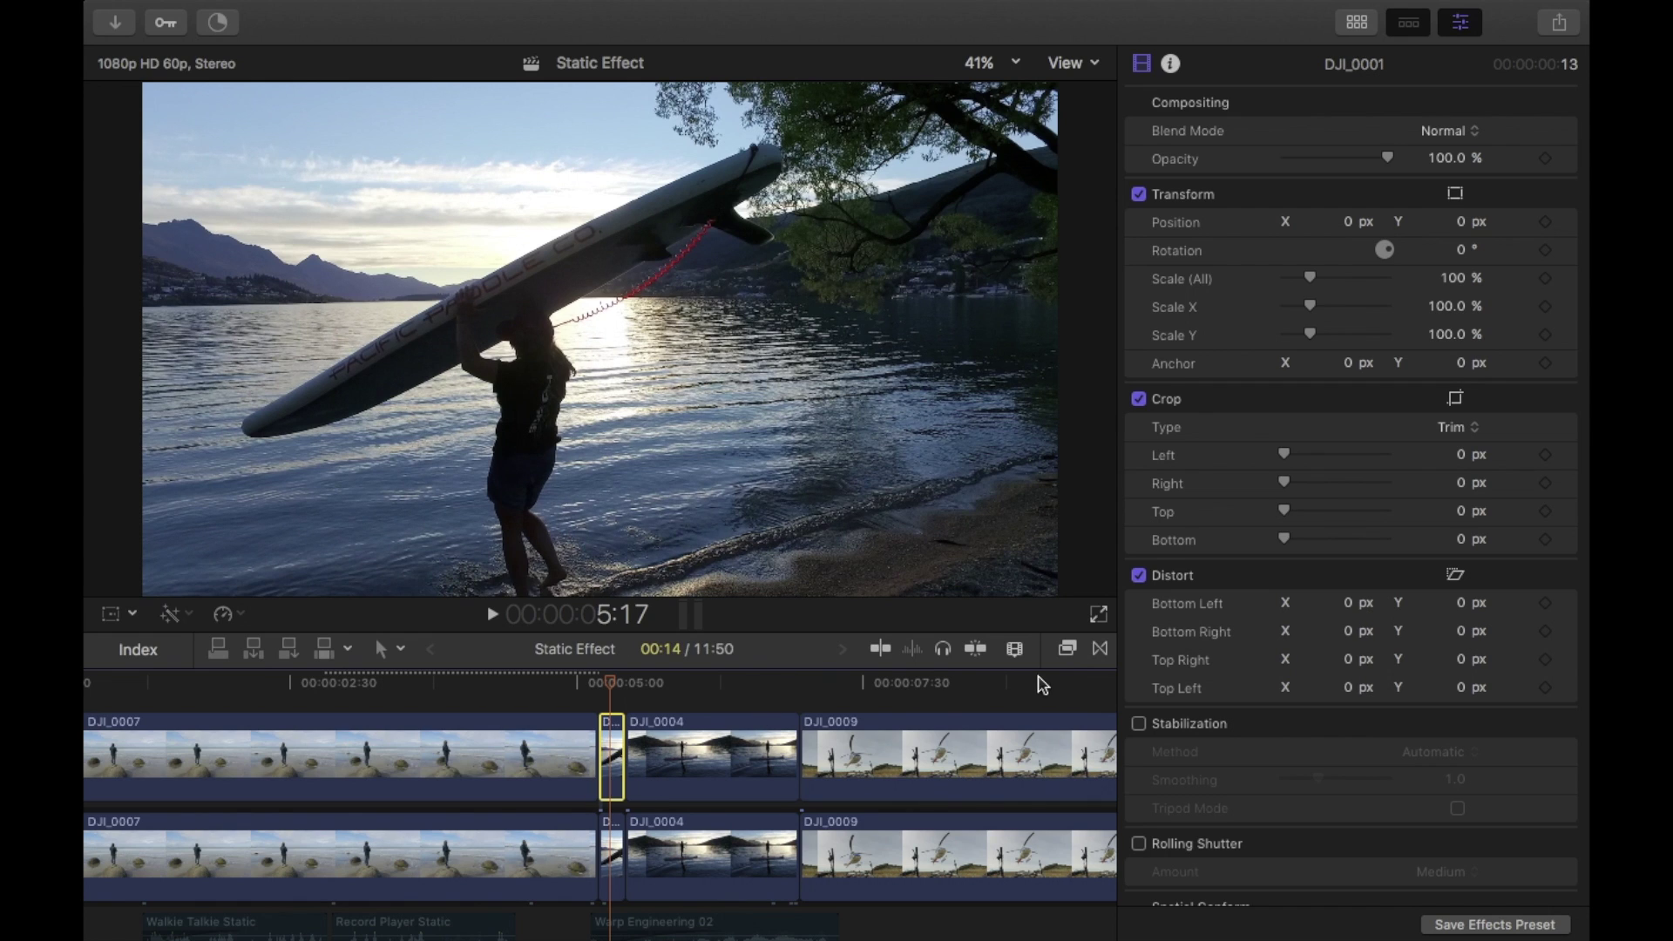
{"action": "left_click", "coordinate": [1065, 650]}
{"action": "left_click_drag", "start_coordinate": [899, 758], "coordinate": [610, 765]}
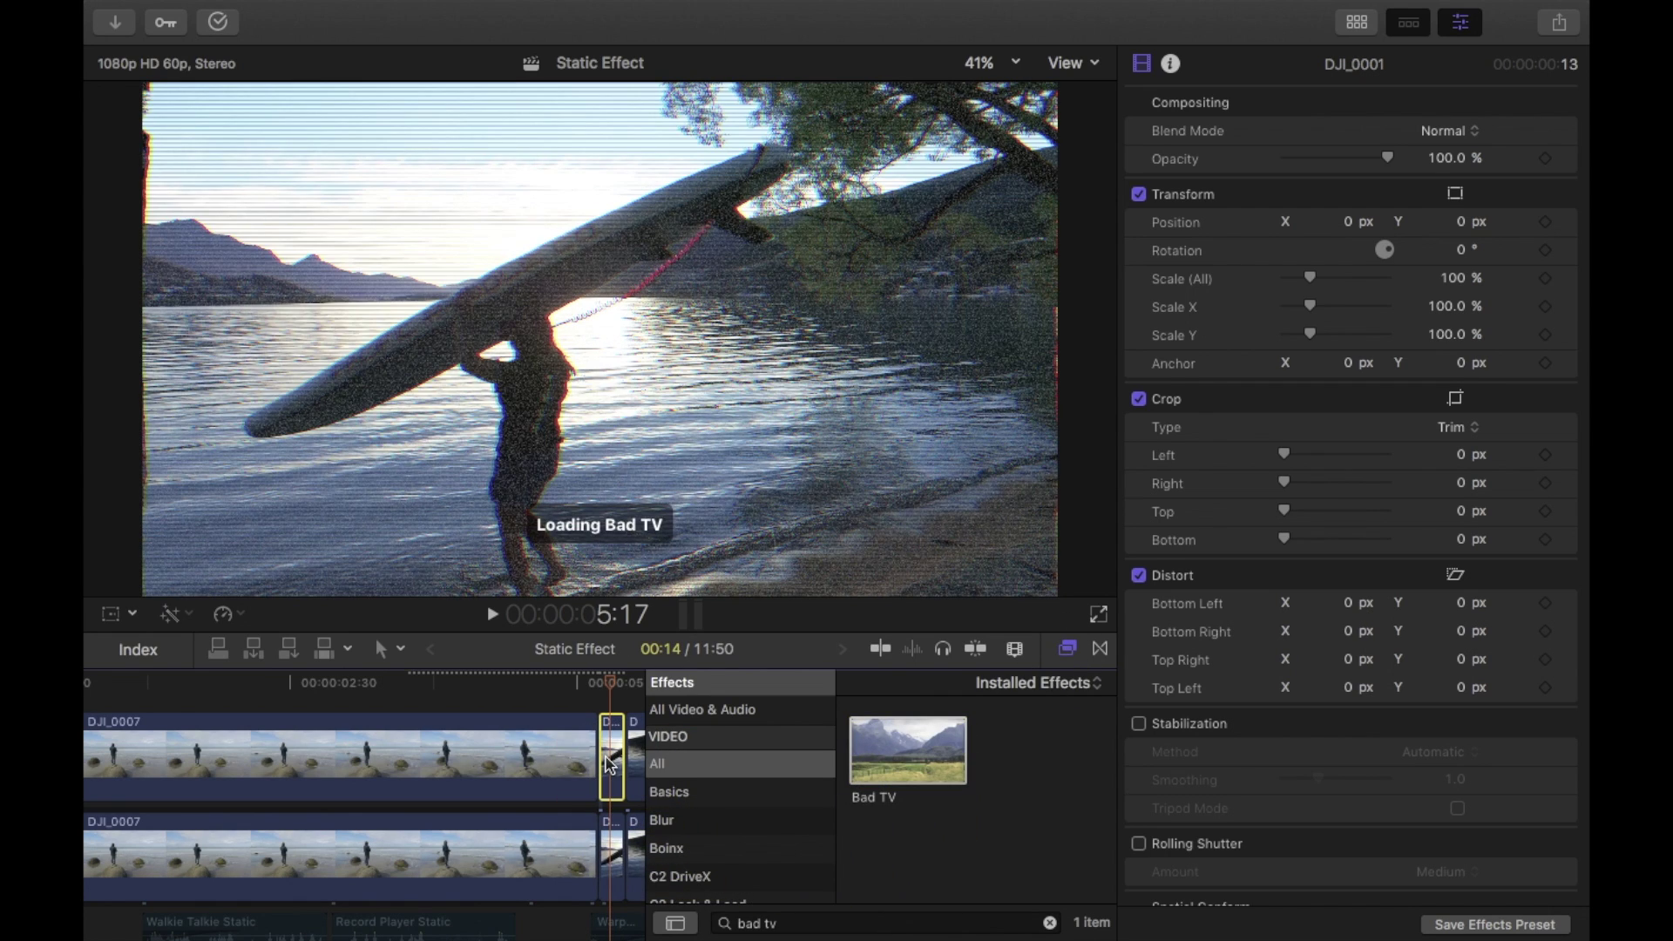
Step: Apply the Bad TV effect to the remaining upper clips, DJI_0004, DJI_0009 and GOPR0167
{"action": "scroll", "coordinate": [609, 764], "scroll_direction": "right", "scroll_amount": 5}
{"action": "scroll", "coordinate": [364, 735], "scroll_direction": "right", "scroll_amount": 5}
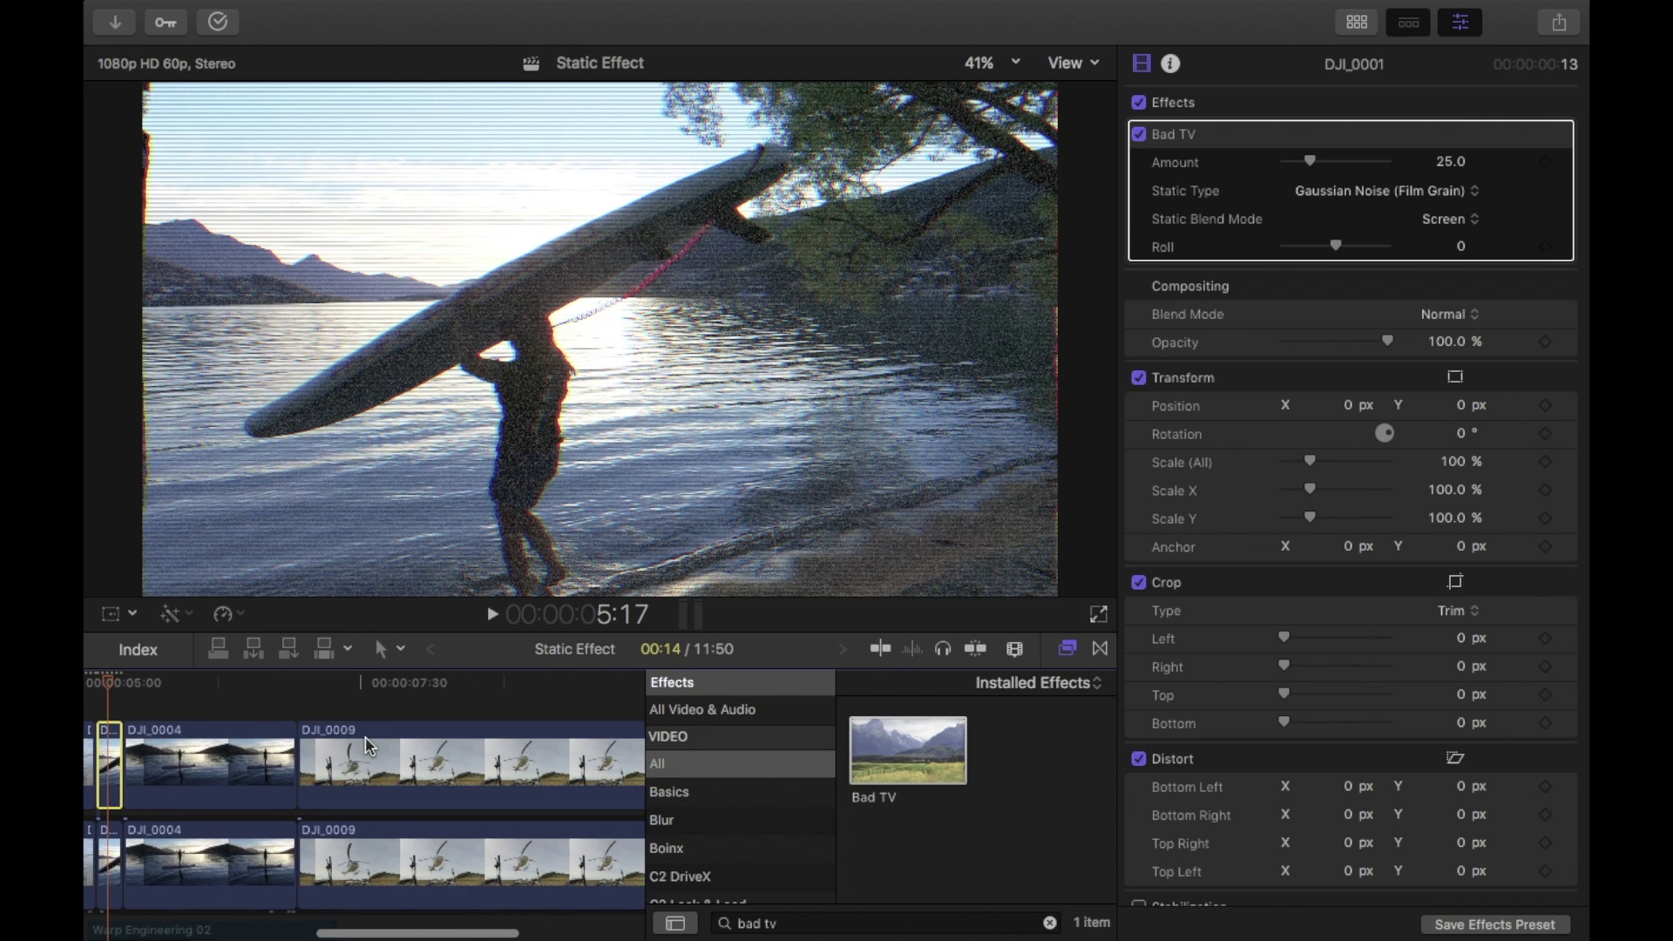
{"action": "left_click", "coordinate": [903, 798]}
{"action": "left_click_drag", "start_coordinate": [898, 790], "coordinate": [201, 741]}
{"action": "left_click", "coordinate": [960, 742]}
{"action": "left_click_drag", "start_coordinate": [962, 749], "coordinate": [512, 749]}
{"action": "scroll", "coordinate": [512, 754], "scroll_direction": "right", "scroll_amount": 5}
{"action": "left_click_drag", "start_coordinate": [912, 733], "coordinate": [469, 766]}
{"action": "scroll", "coordinate": [468, 766], "scroll_direction": "left", "scroll_amount": 10}
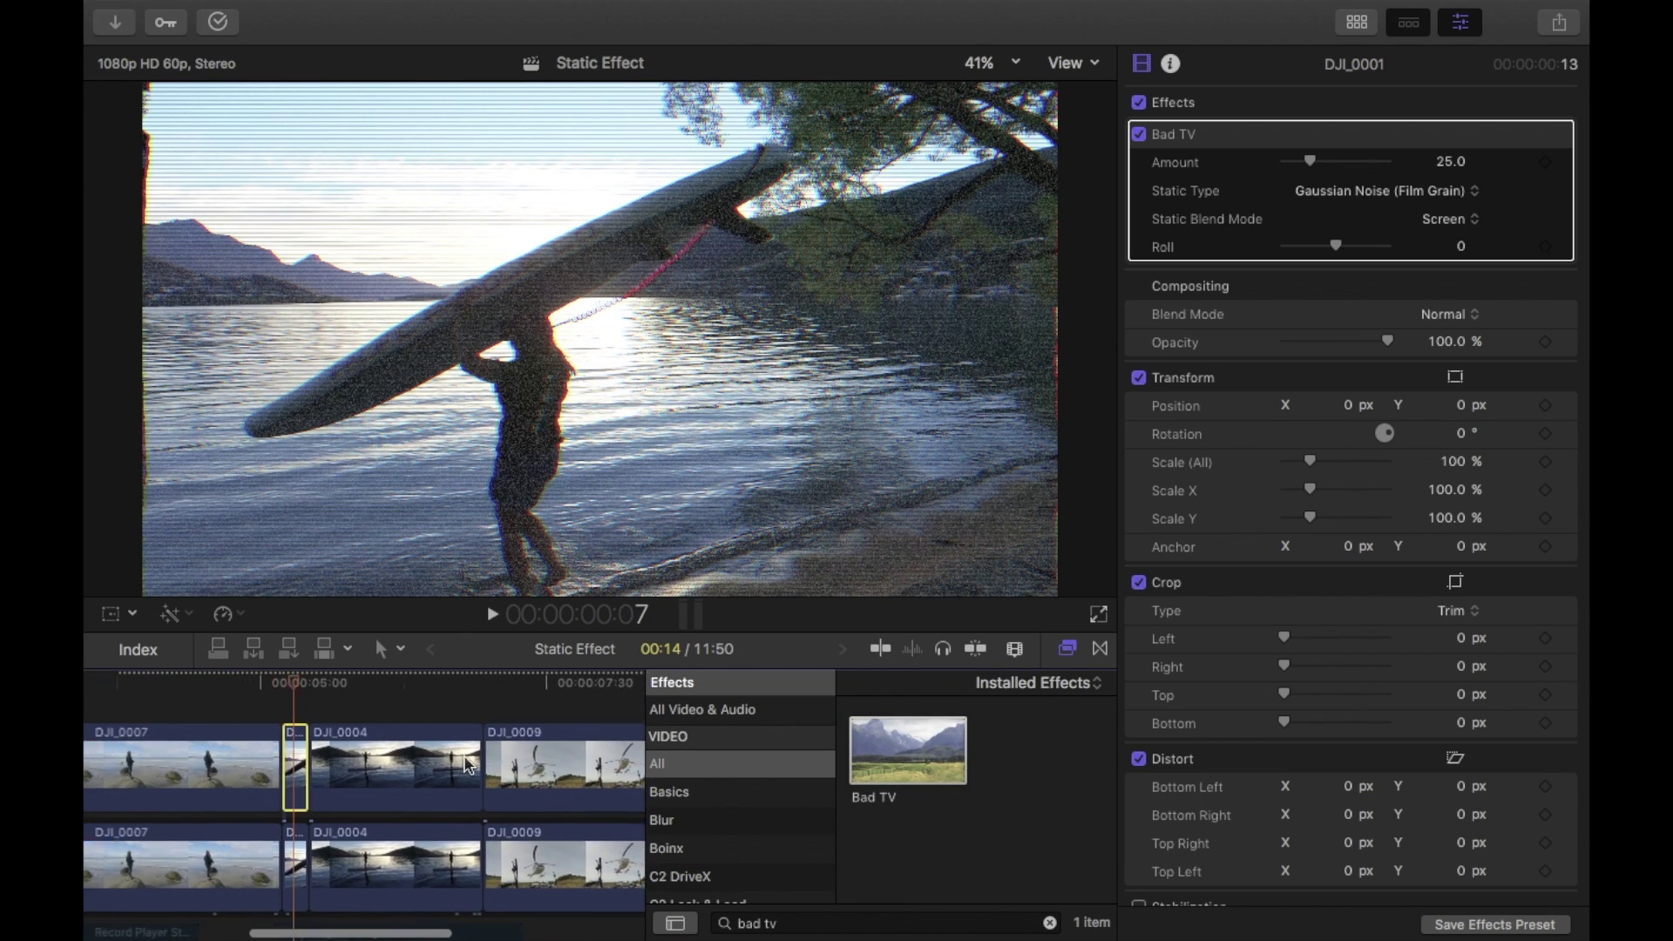
Step: Find the Shape Mask effect and apply it to the upper DJI_0001, DJI_0004 and DJI_0009 clips
{"action": "left_click", "coordinate": [860, 924]}
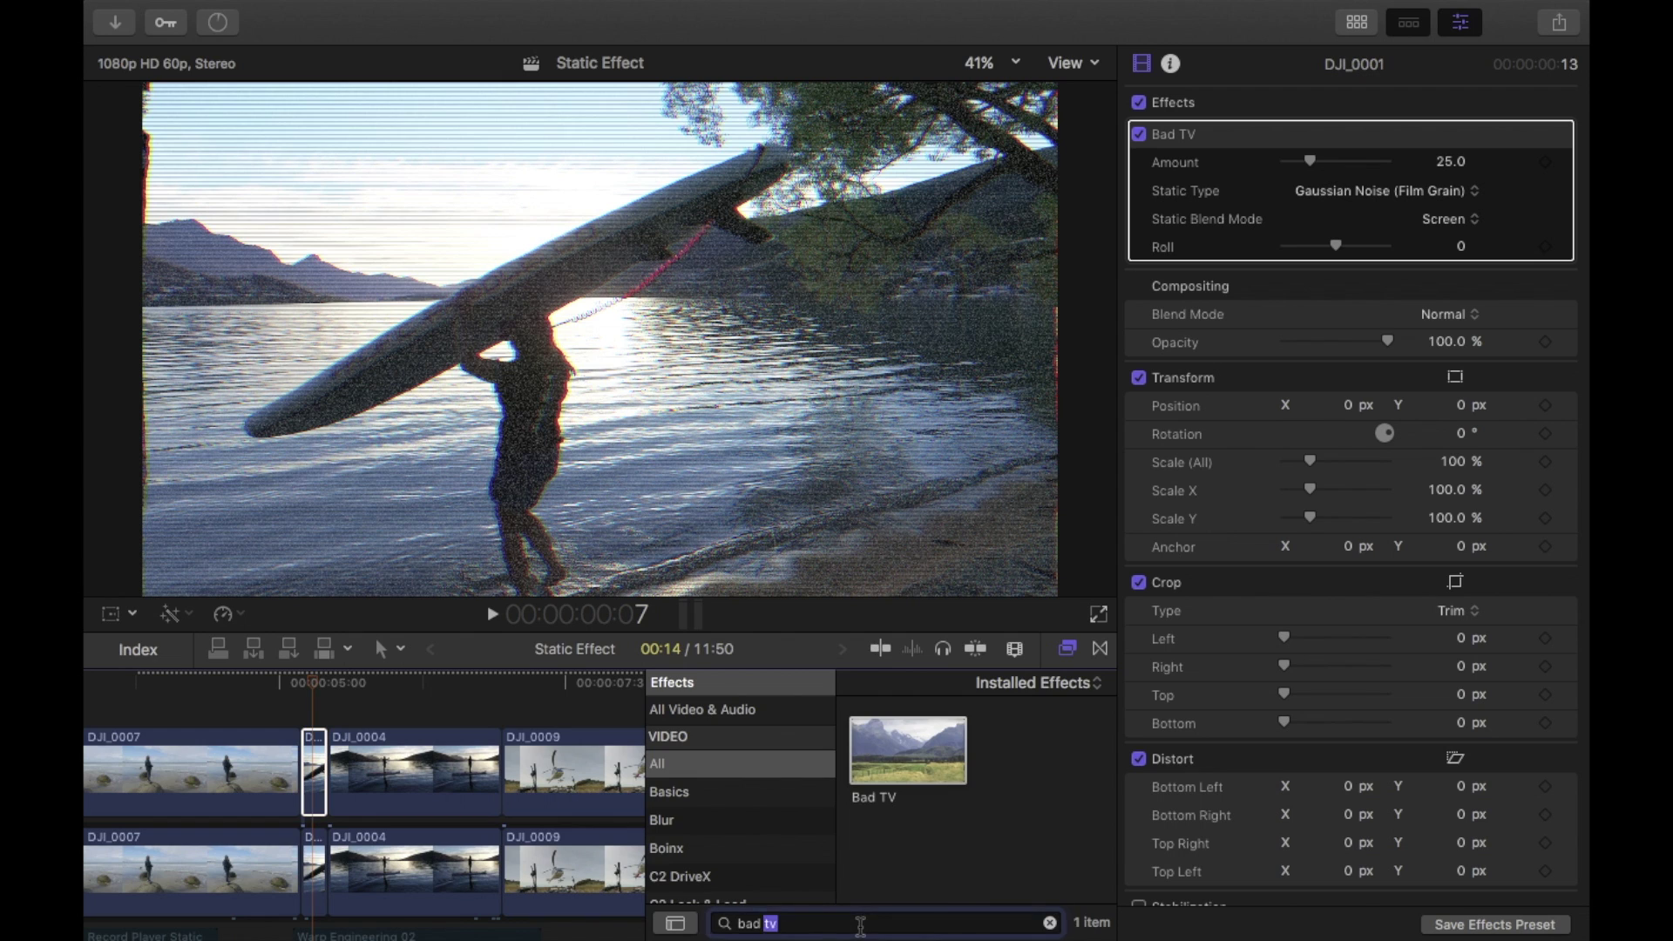
{"action": "type", "text": "sh"}
{"action": "type", "text": "ape mask"}
{"action": "scroll", "coordinate": [1008, 812], "scroll_direction": "down", "scroll_amount": 5}
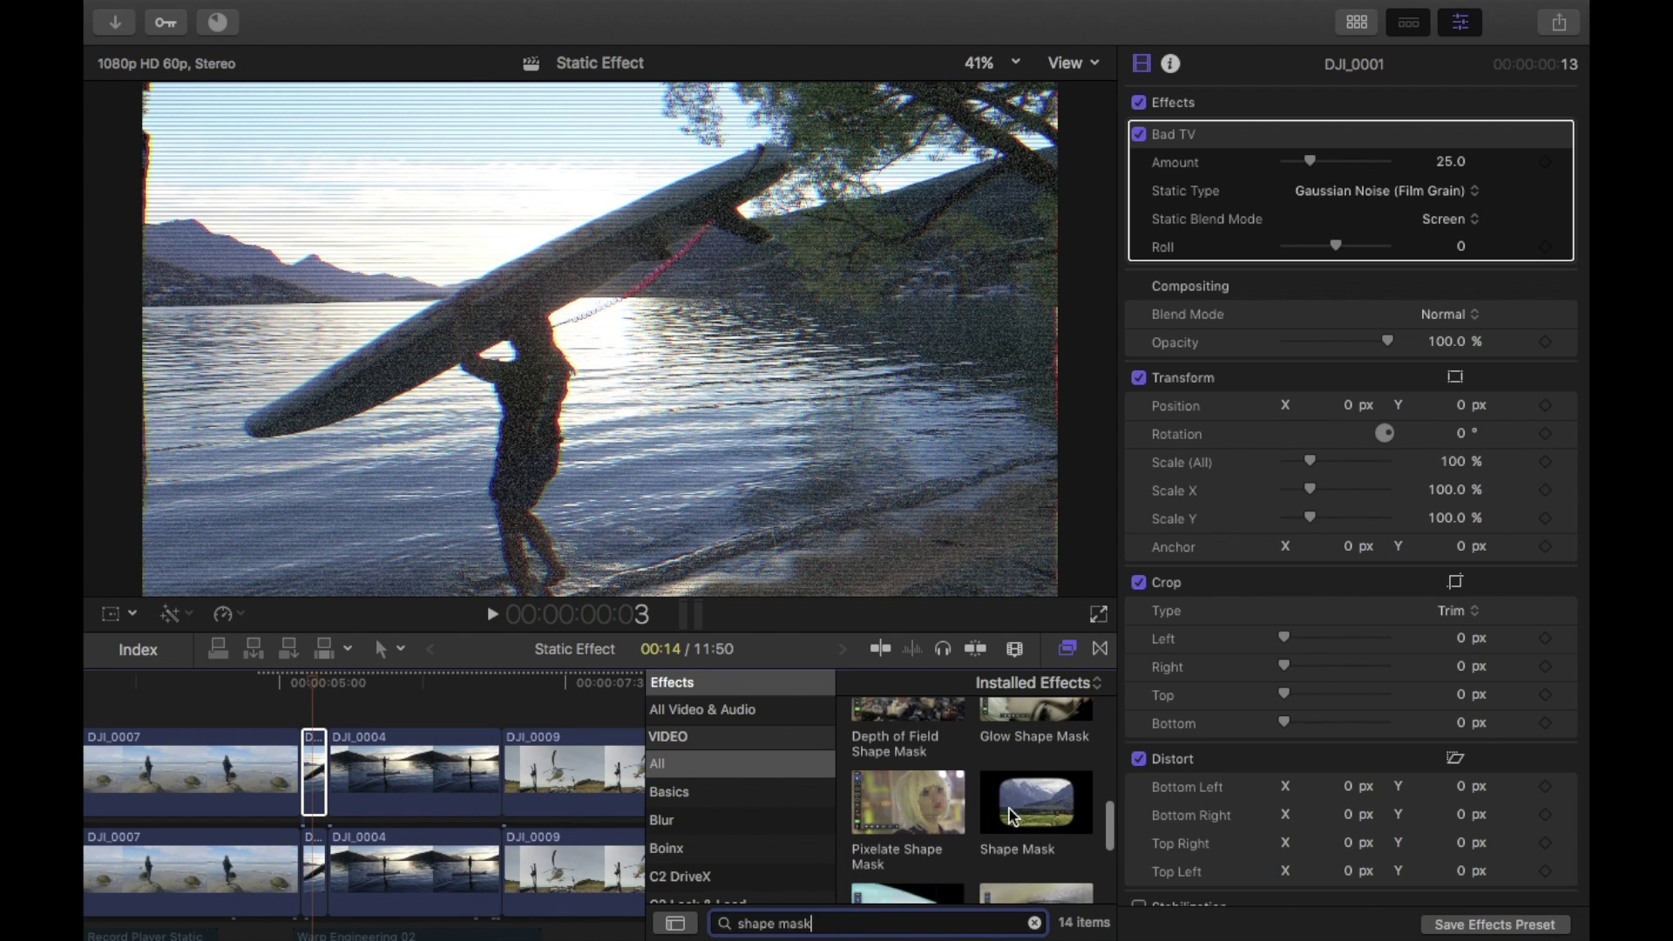
{"action": "left_click_drag", "start_coordinate": [1019, 799], "coordinate": [313, 771]}
{"action": "left_click_drag", "start_coordinate": [1023, 807], "coordinate": [379, 784]}
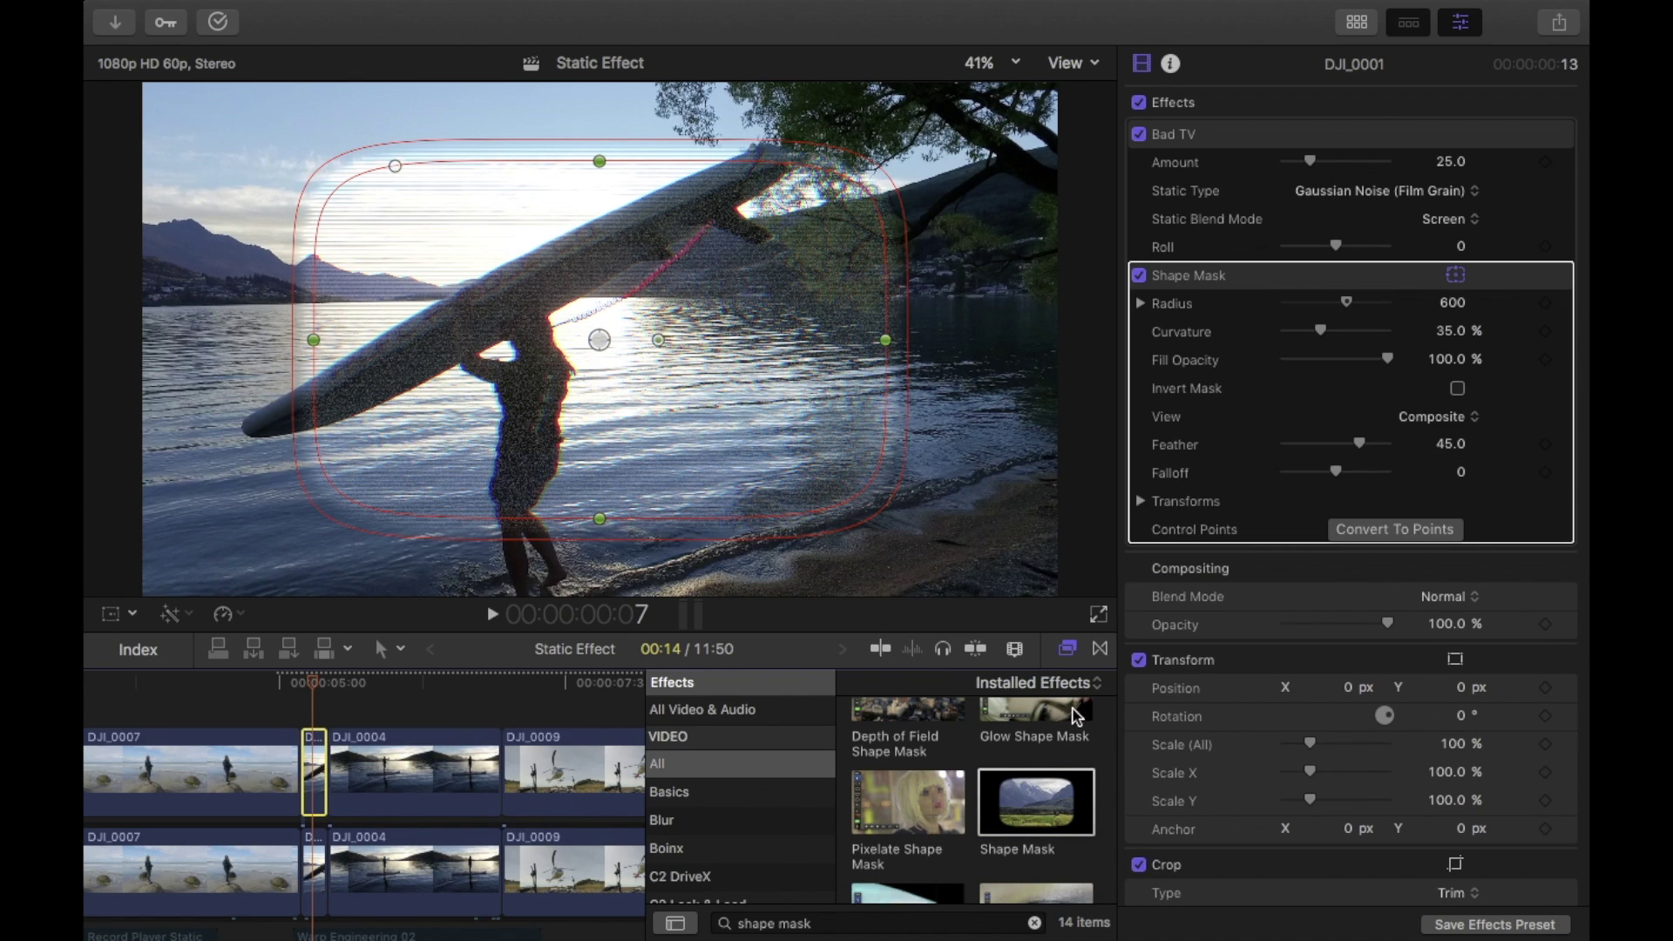
{"action": "left_click_drag", "start_coordinate": [1045, 795], "coordinate": [599, 781]}
{"action": "left_click_drag", "start_coordinate": [600, 781], "coordinate": [598, 780]}
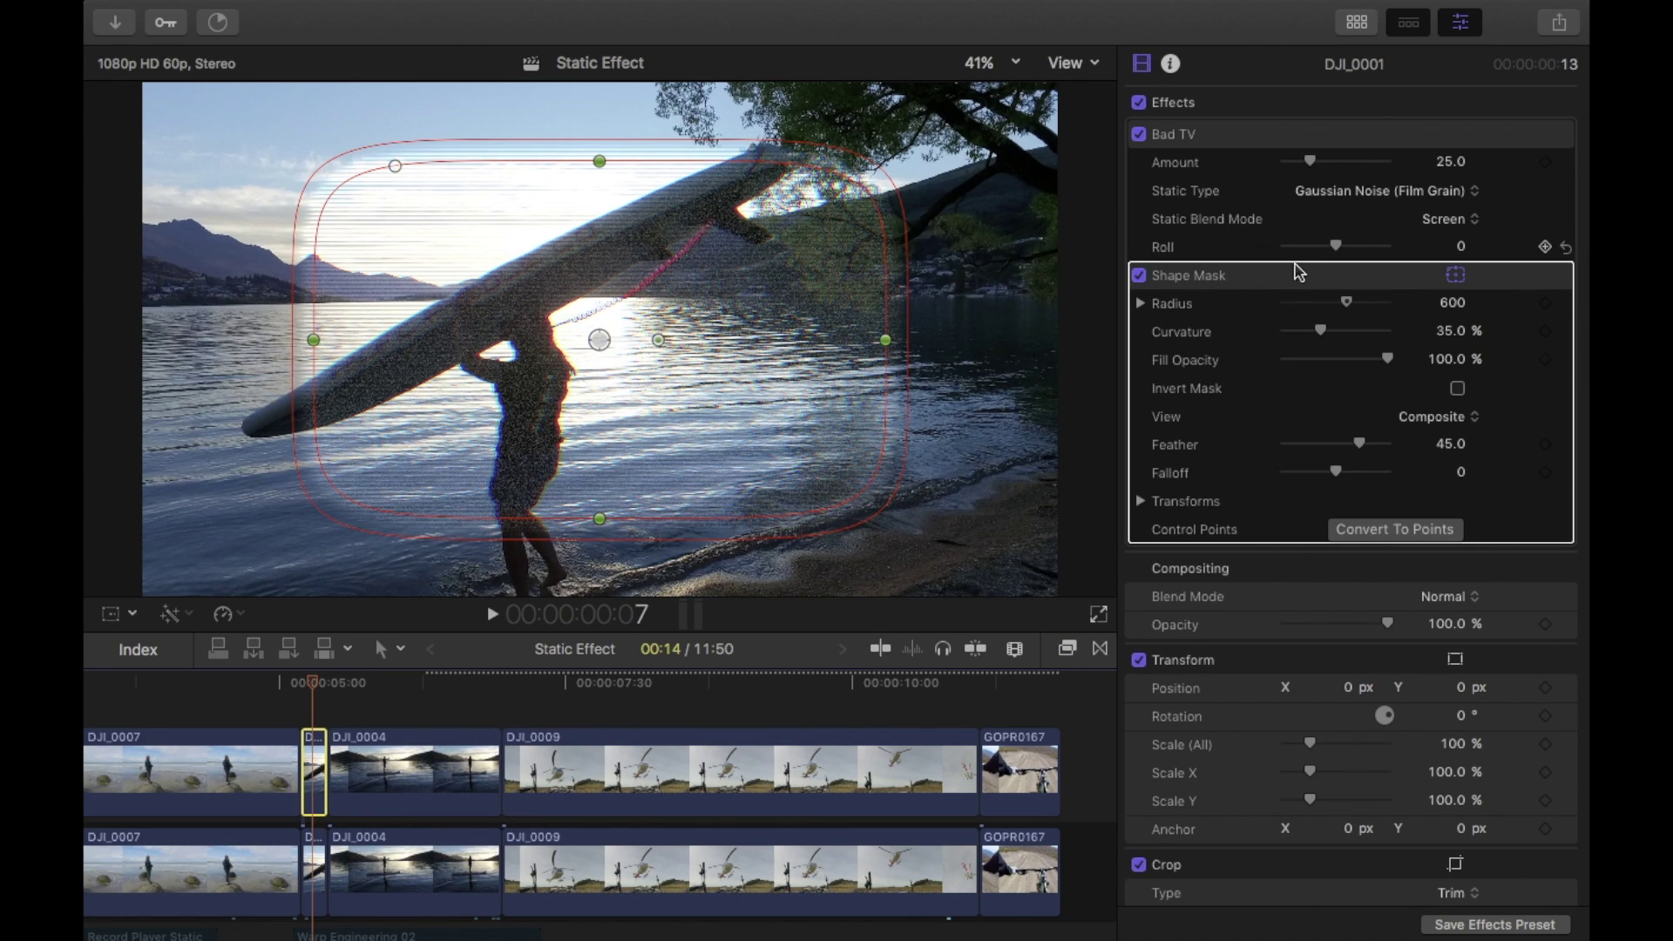
Step: Add a color mask to DJI_0001's Bad TV effect and sample the person's dark clothing
{"action": "left_click", "coordinate": [1281, 137]}
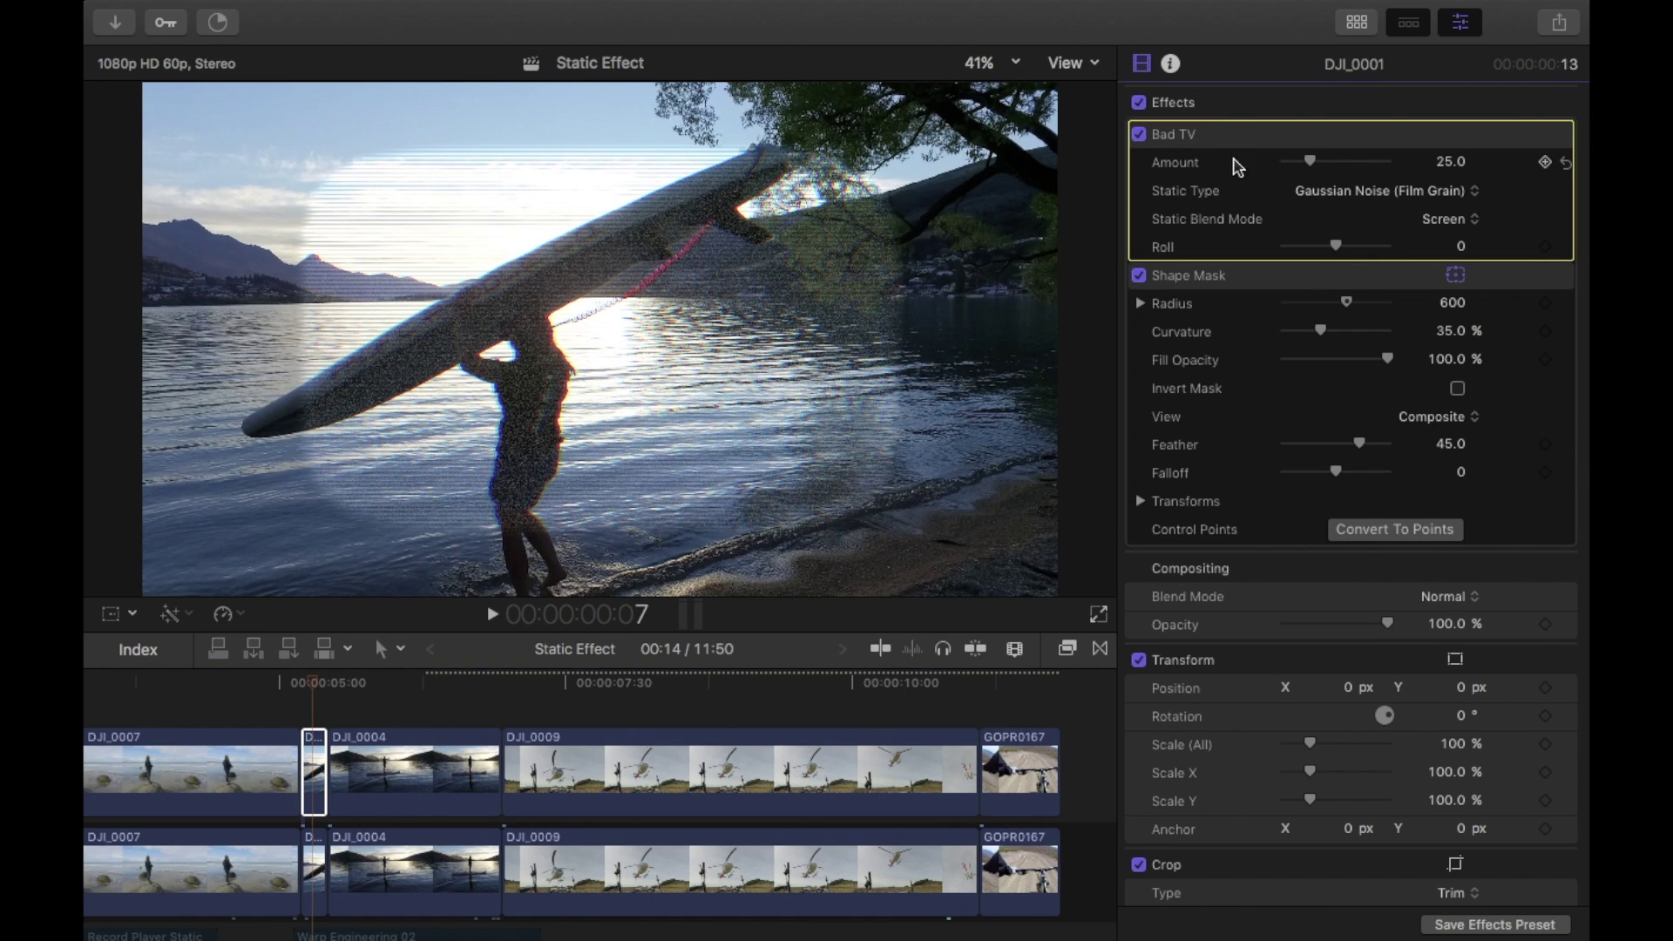
{"action": "left_click", "coordinate": [1458, 135]}
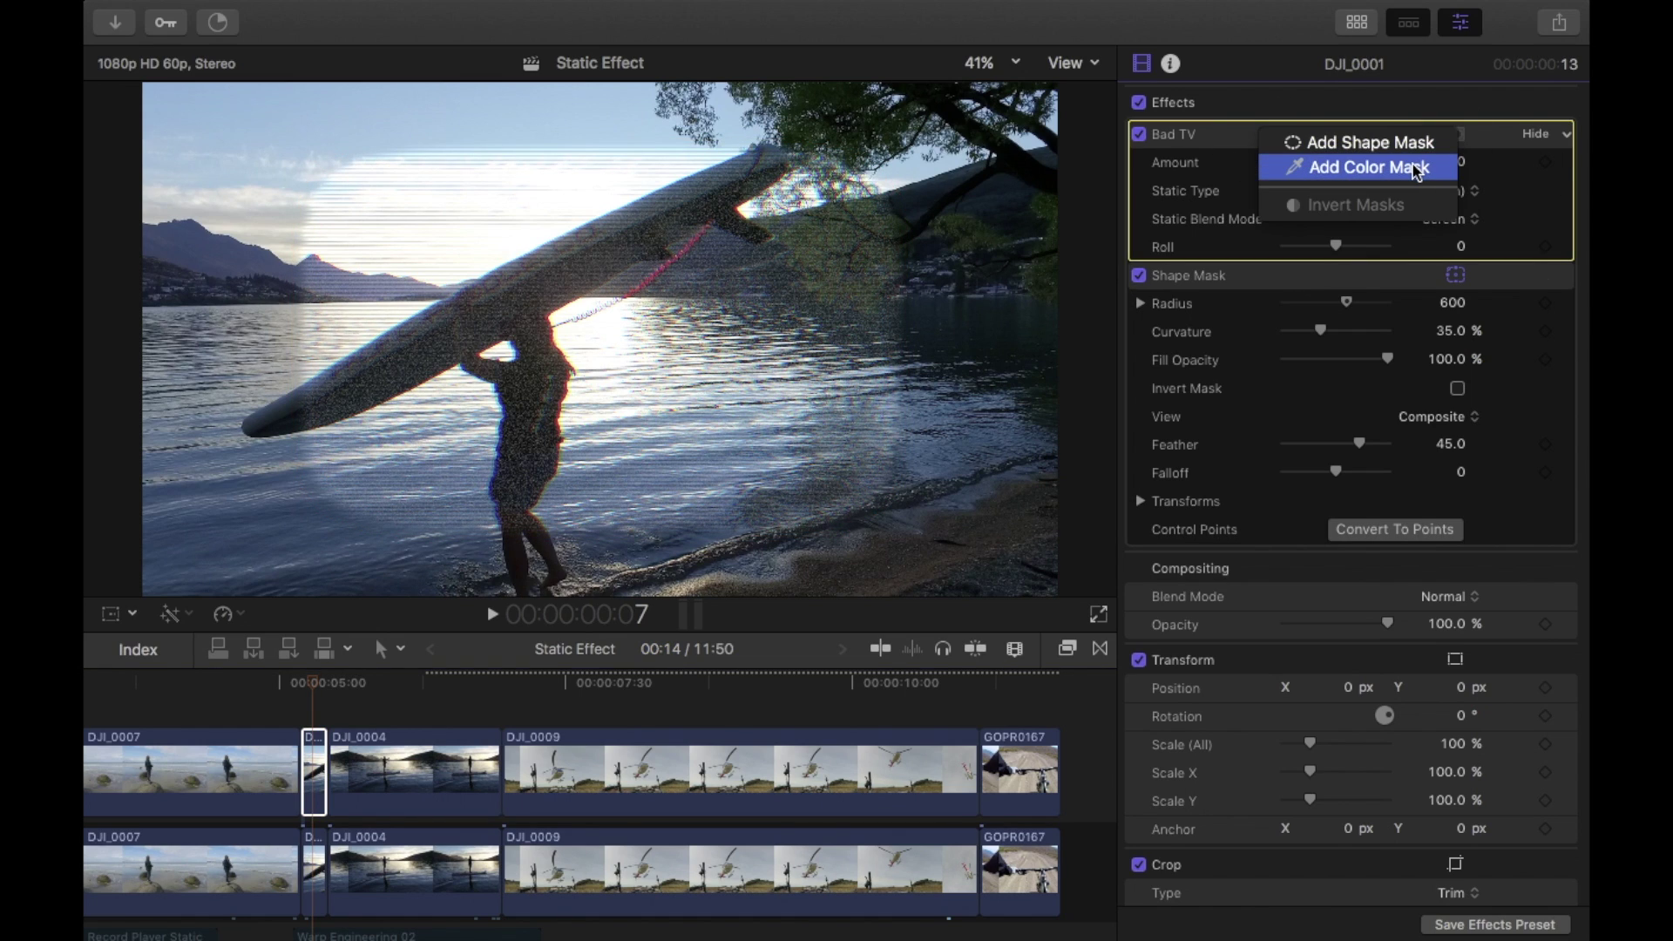
{"action": "key", "text": "Escape"}
{"action": "left_click", "coordinate": [567, 409]}
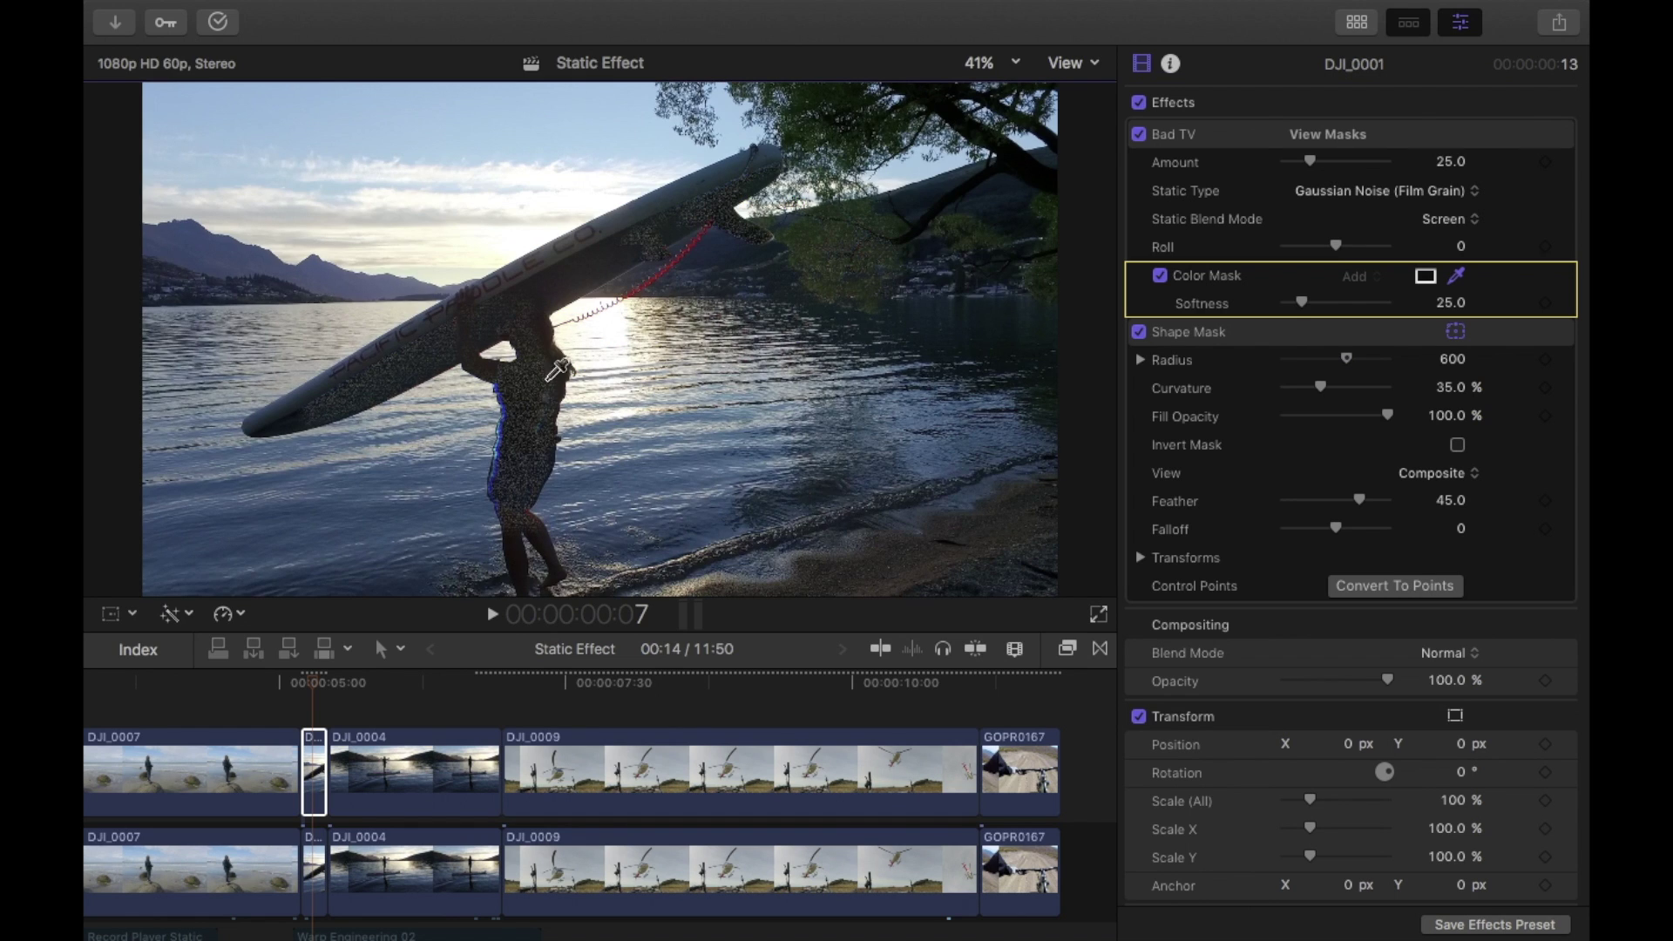
{"action": "left_click", "coordinate": [546, 381]}
{"action": "left_click", "coordinate": [545, 398]}
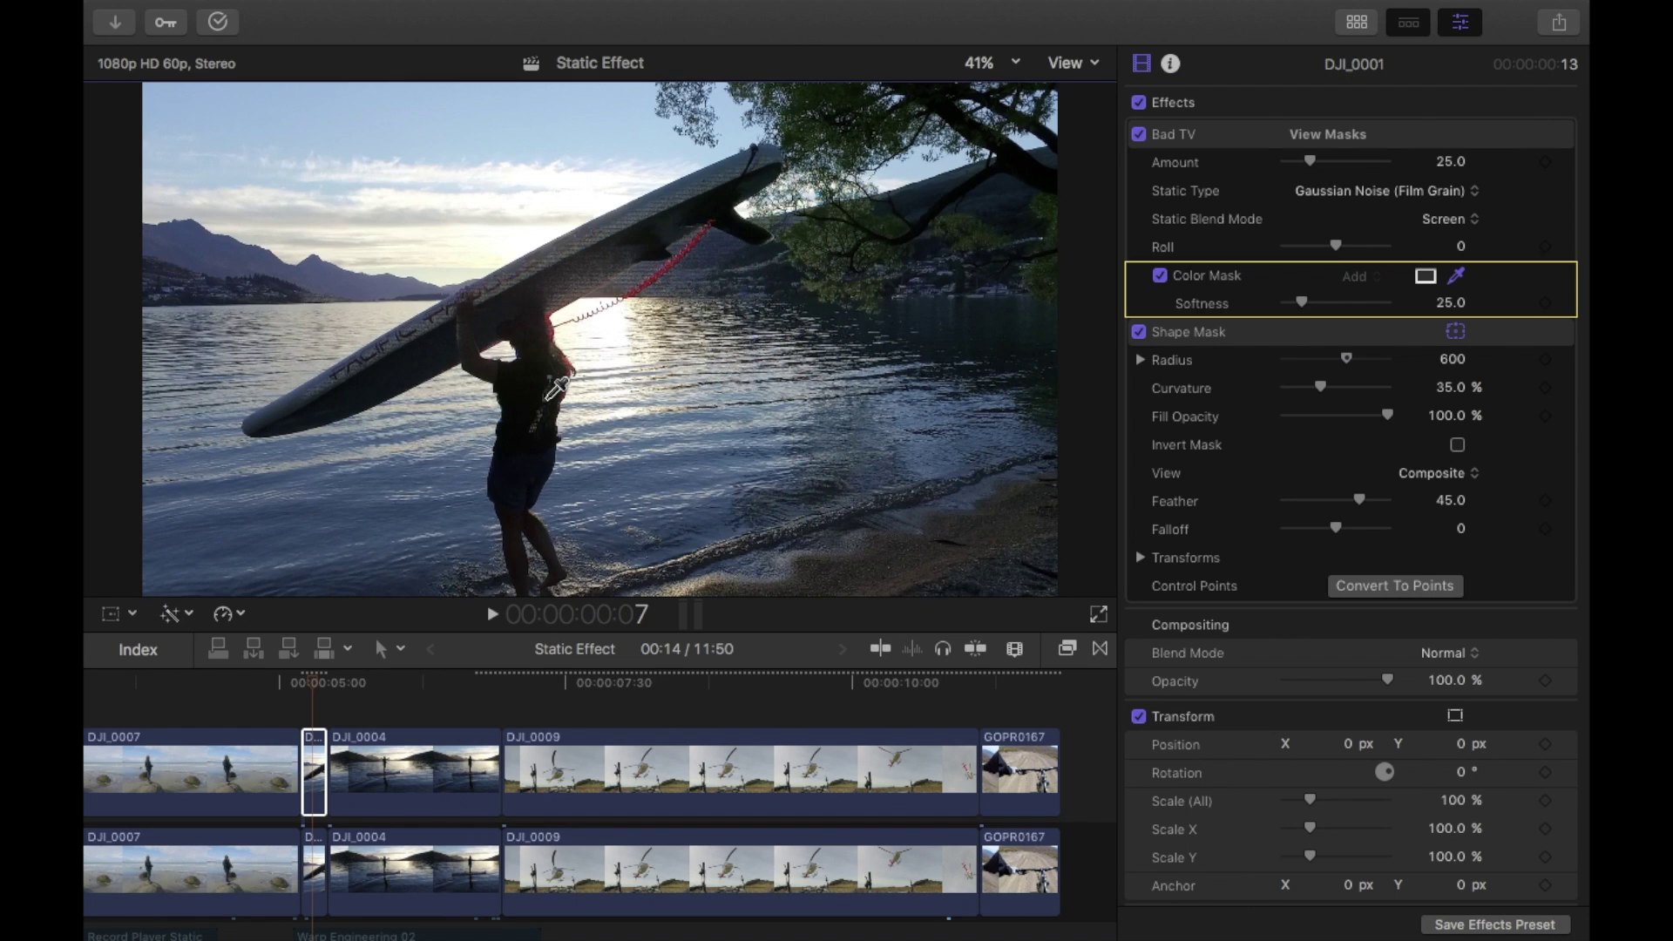
{"action": "left_click", "coordinate": [524, 396]}
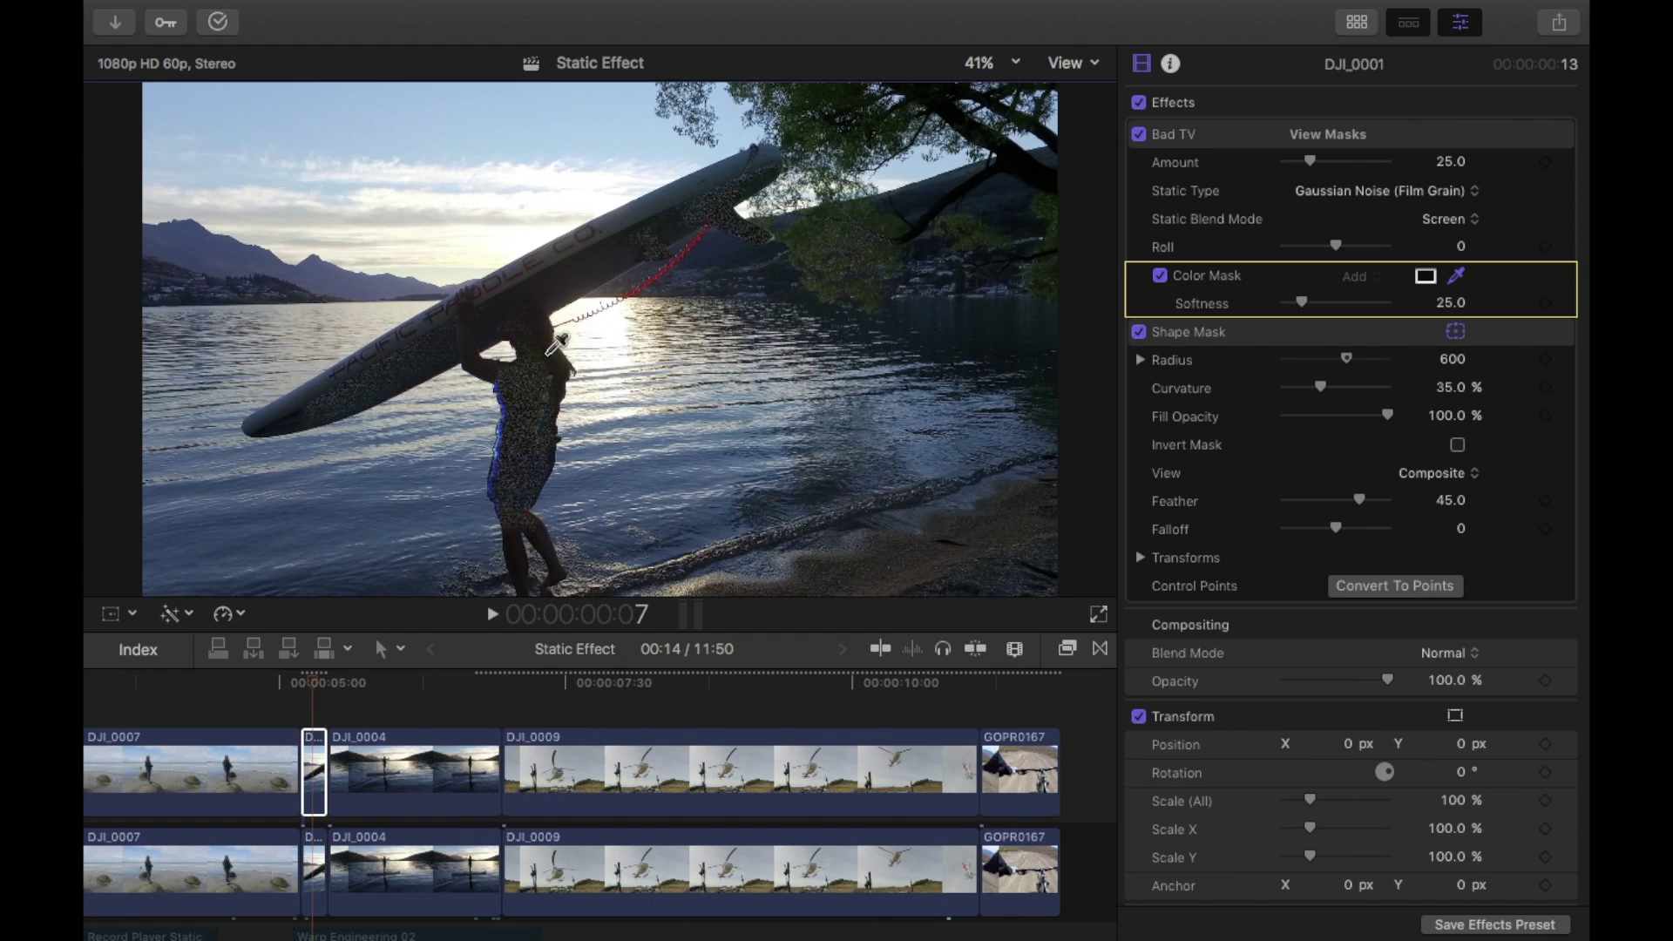
Step: Shrink DJI_0001's shape mask to a radius of about 288.74 and center it on the person's body
{"action": "left_click", "coordinate": [1272, 345]}
{"action": "left_click_drag", "start_coordinate": [885, 343], "coordinate": [523, 429]}
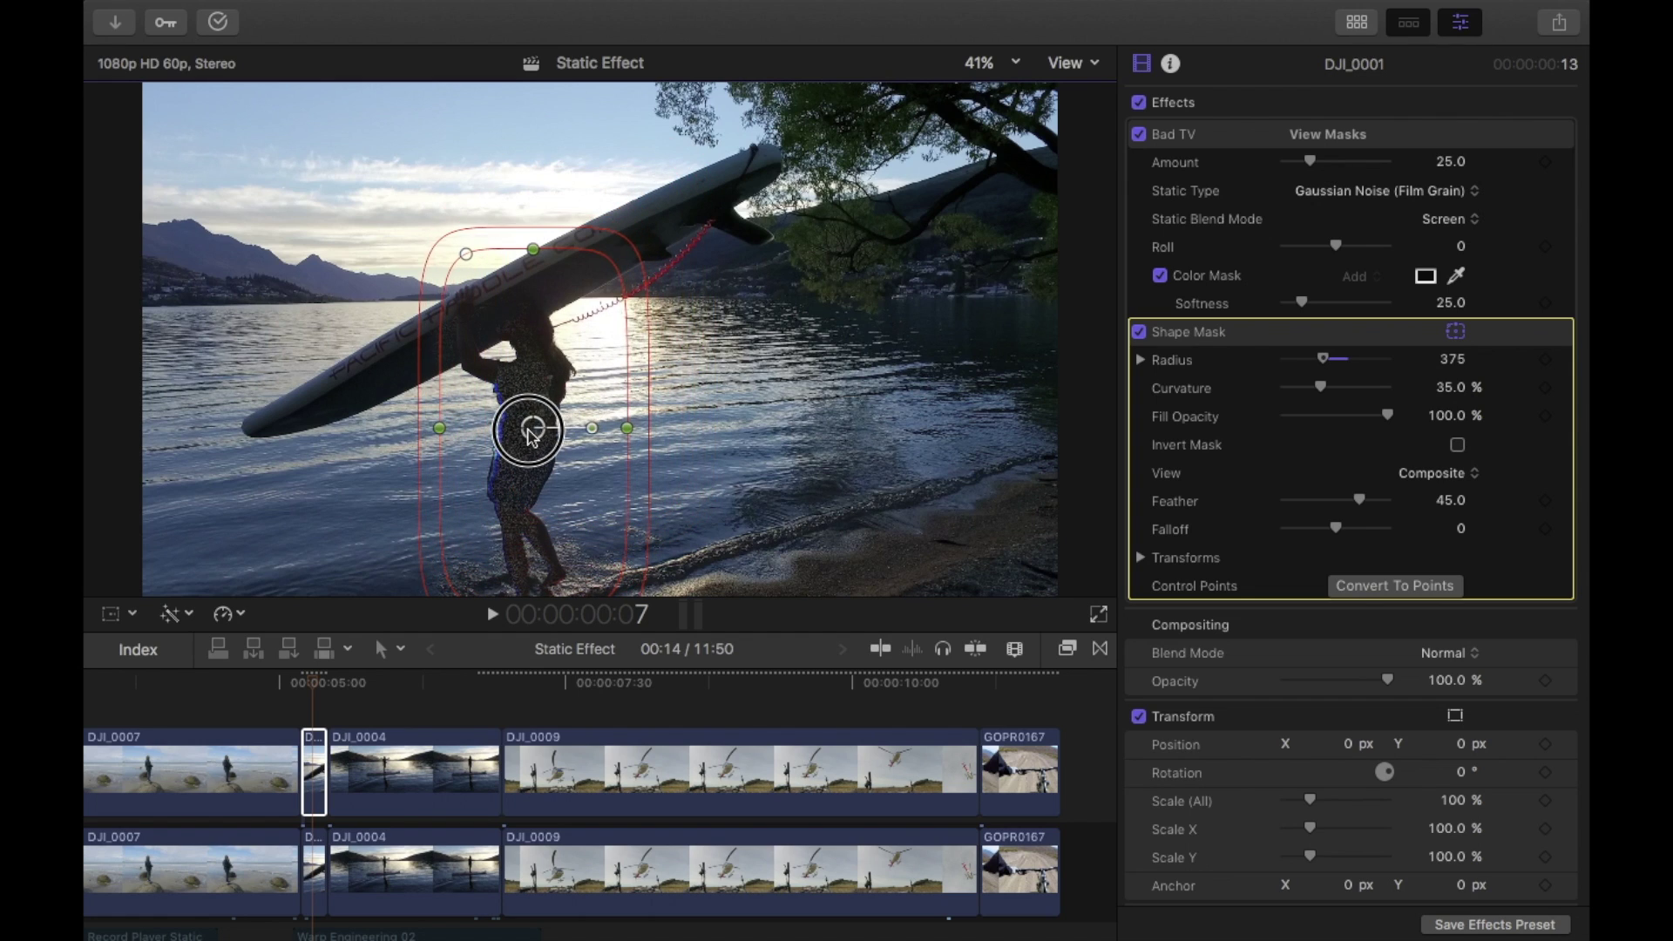
{"action": "left_click_drag", "start_coordinate": [525, 252], "coordinate": [529, 303]}
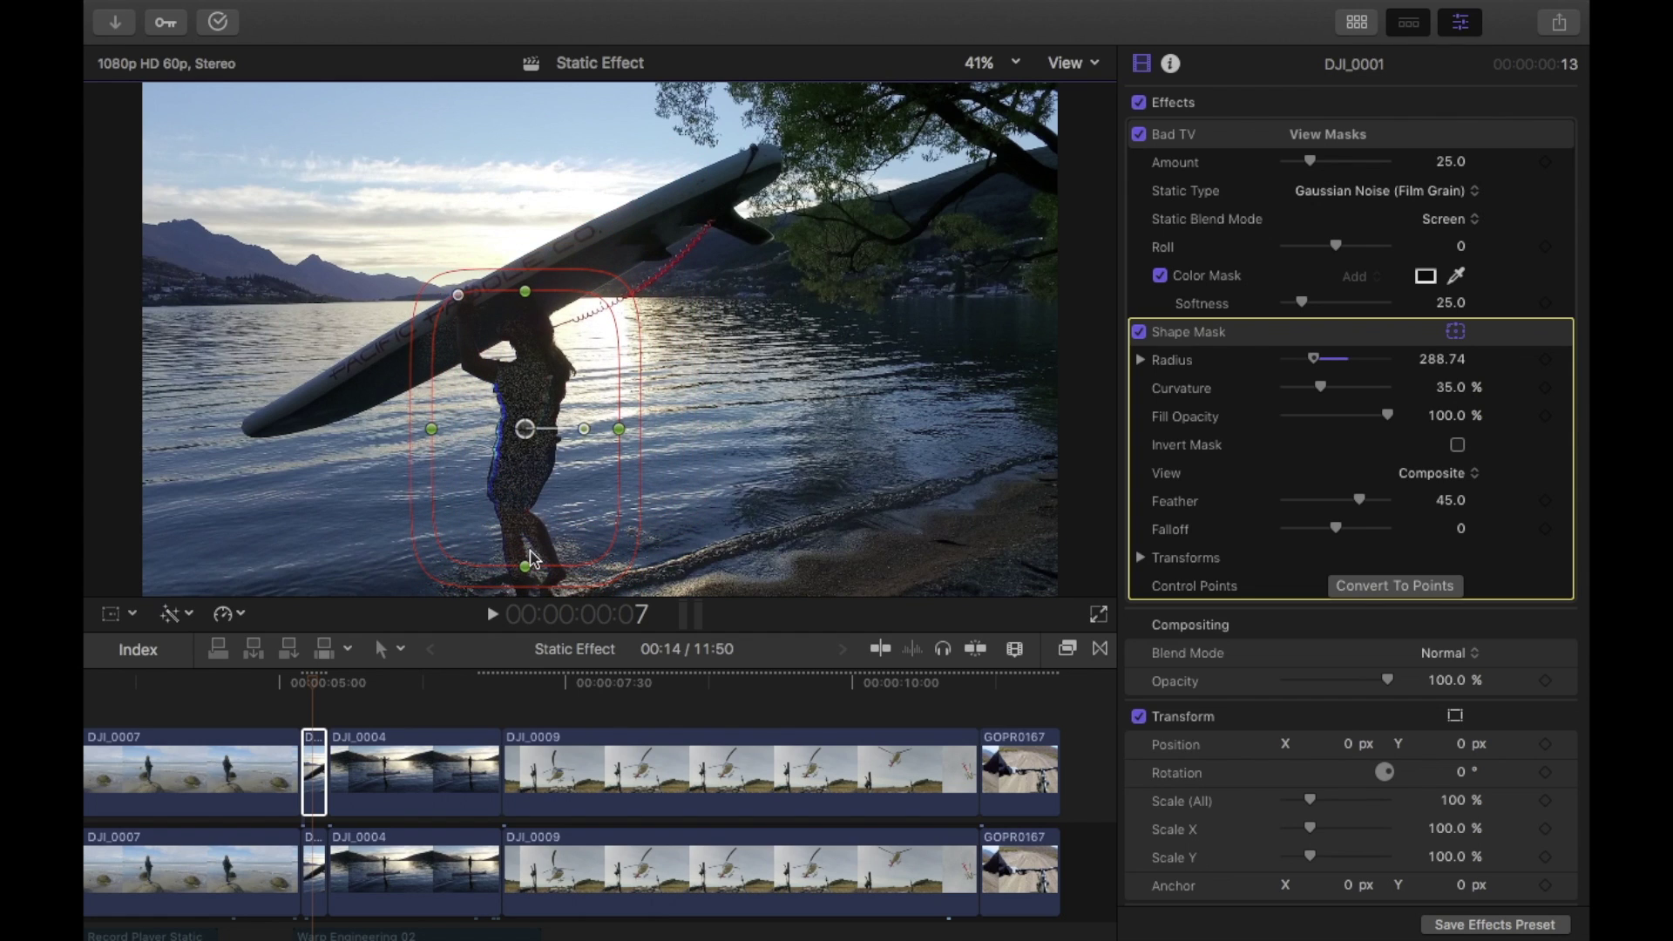
Step: Stretch DJI_0001's shape mask vertically to a radius of 336.64 around the person's full height, and play the clip from its start
{"action": "left_click_drag", "start_coordinate": [525, 567], "coordinate": [525, 590]}
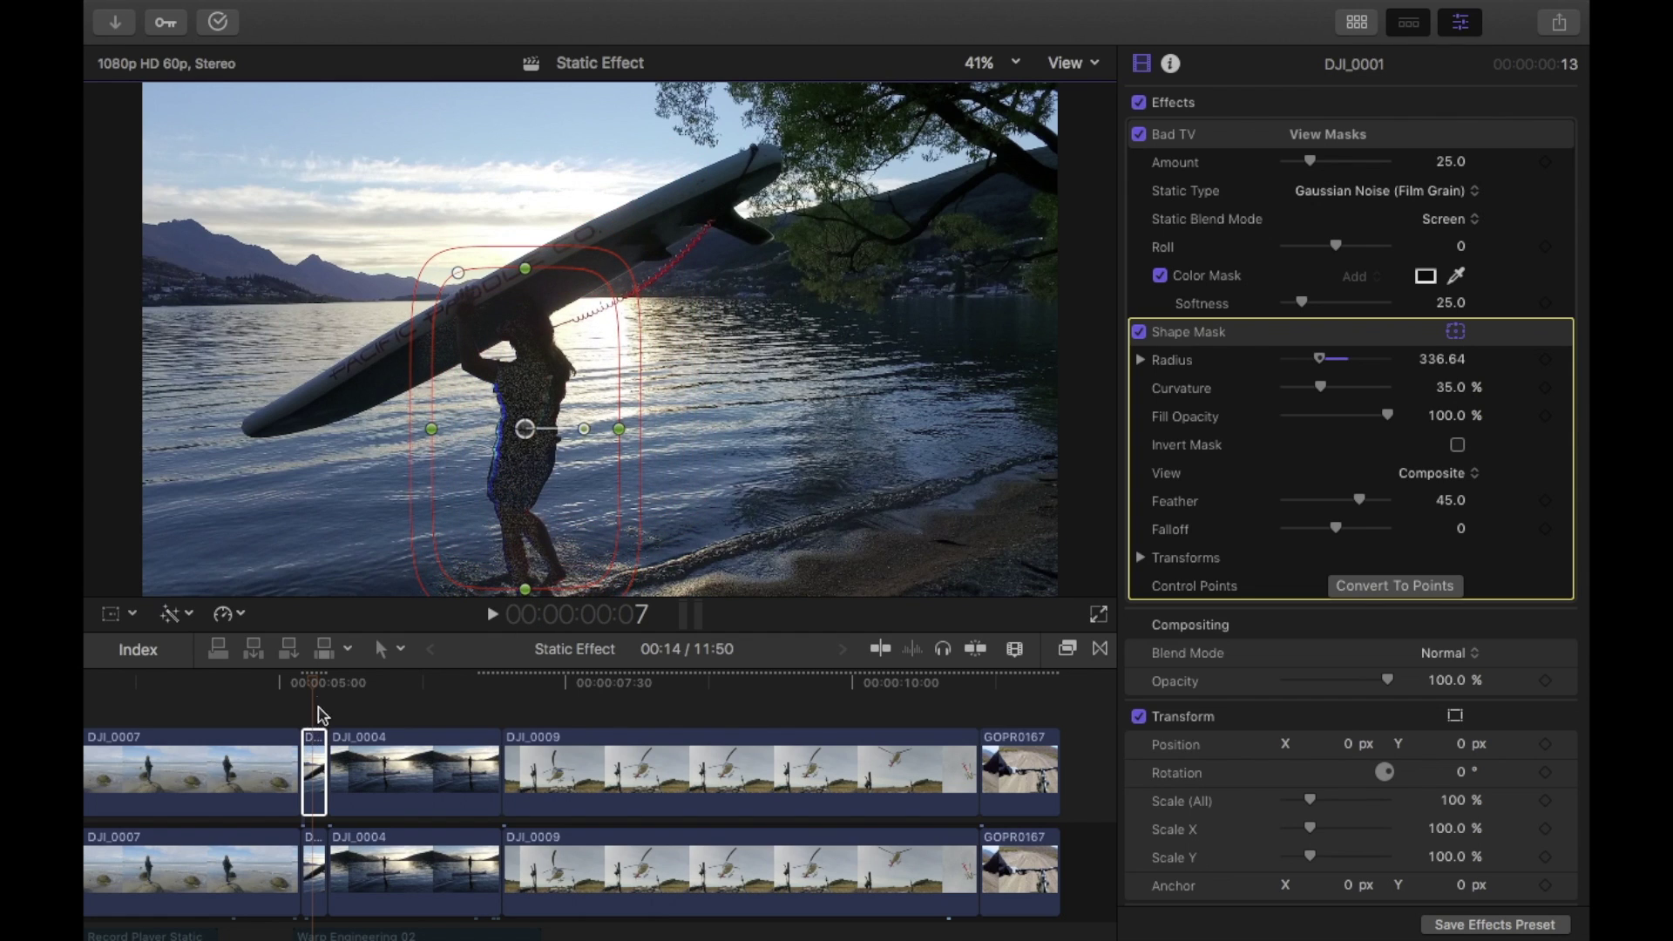
{"action": "left_click_drag", "start_coordinate": [306, 680], "coordinate": [304, 681]}
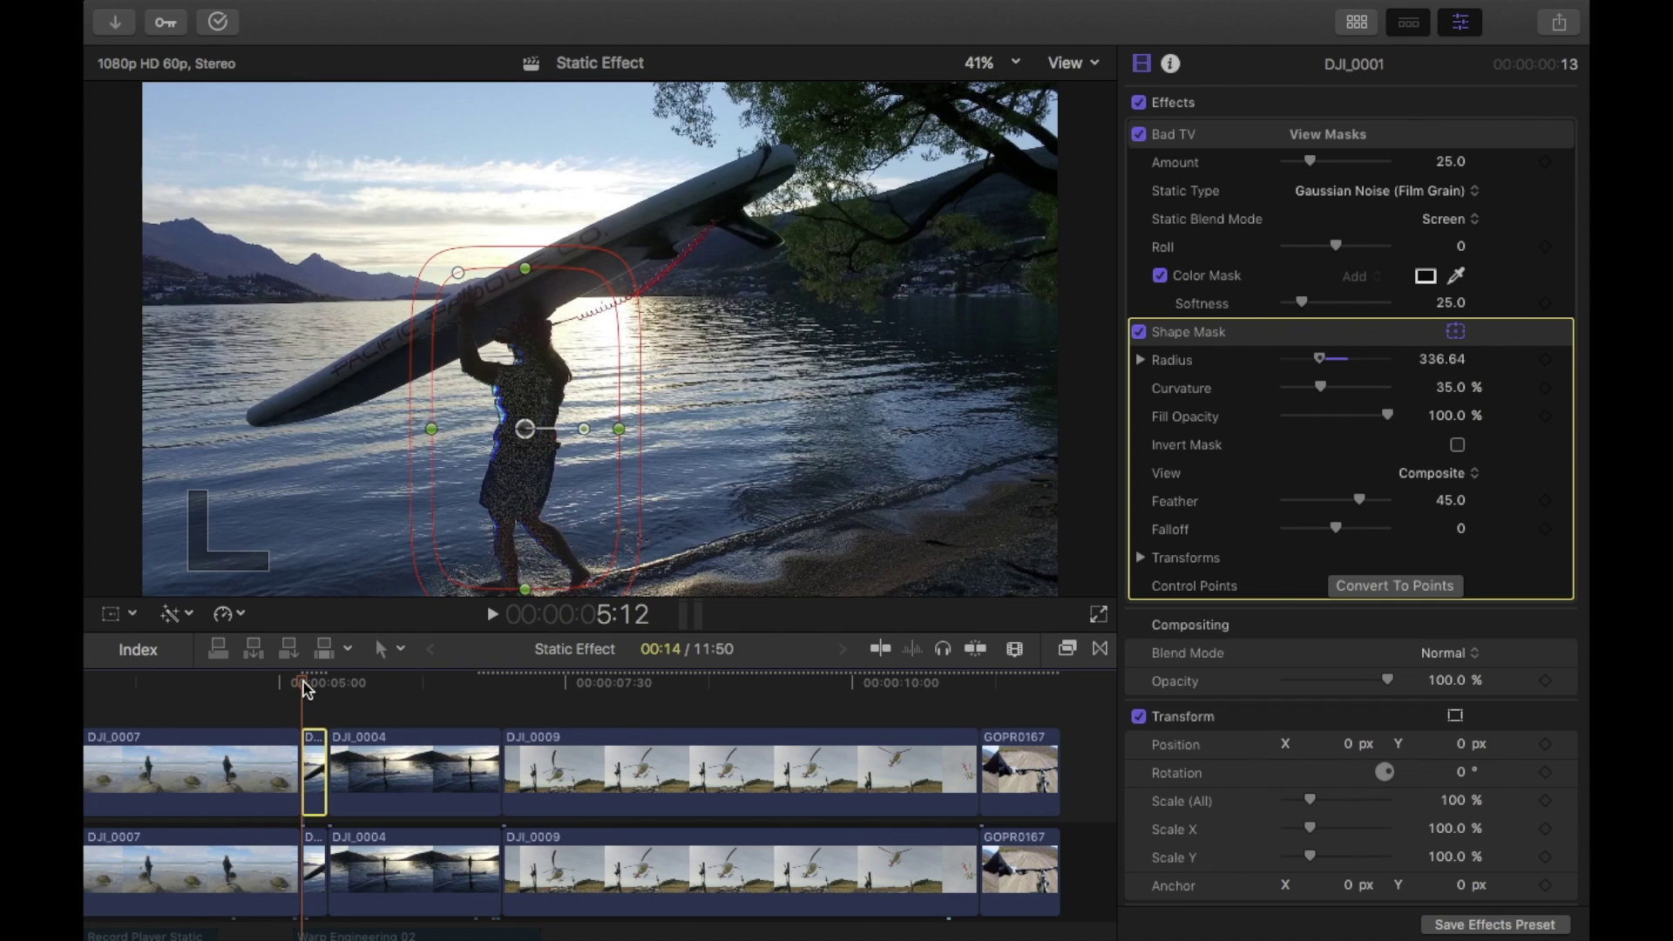
{"action": "key", "text": "space"}
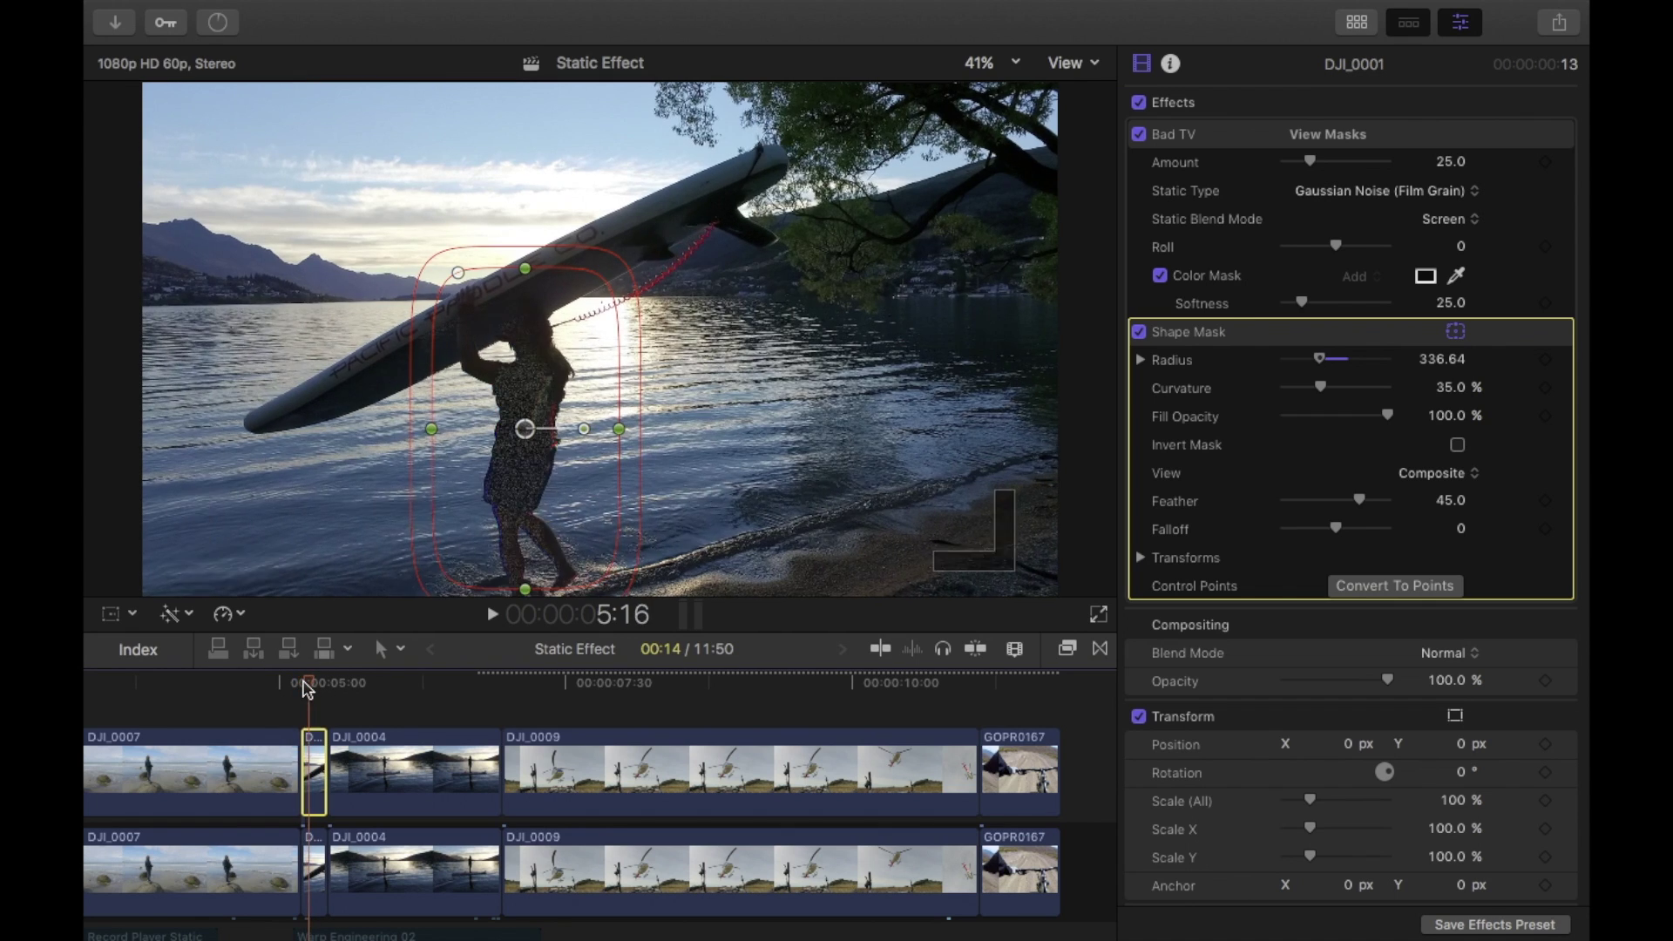
Step: Step frame by frame through DJI_0001 and play the cut from the end of DJI_0007 to check the static effect
{"action": "key", "text": "Left"}
{"action": "key", "text": "Left"}
{"action": "key", "text": "Left"}
{"action": "key", "text": "Left"}
{"action": "key", "text": "Left"}
{"action": "key", "text": "Left"}
{"action": "key", "text": "Left"}
{"action": "key", "text": "Left"}
{"action": "key", "text": "Left"}
{"action": "key", "text": "Left"}
{"action": "key", "text": "Left"}
{"action": "key", "text": "Left"}
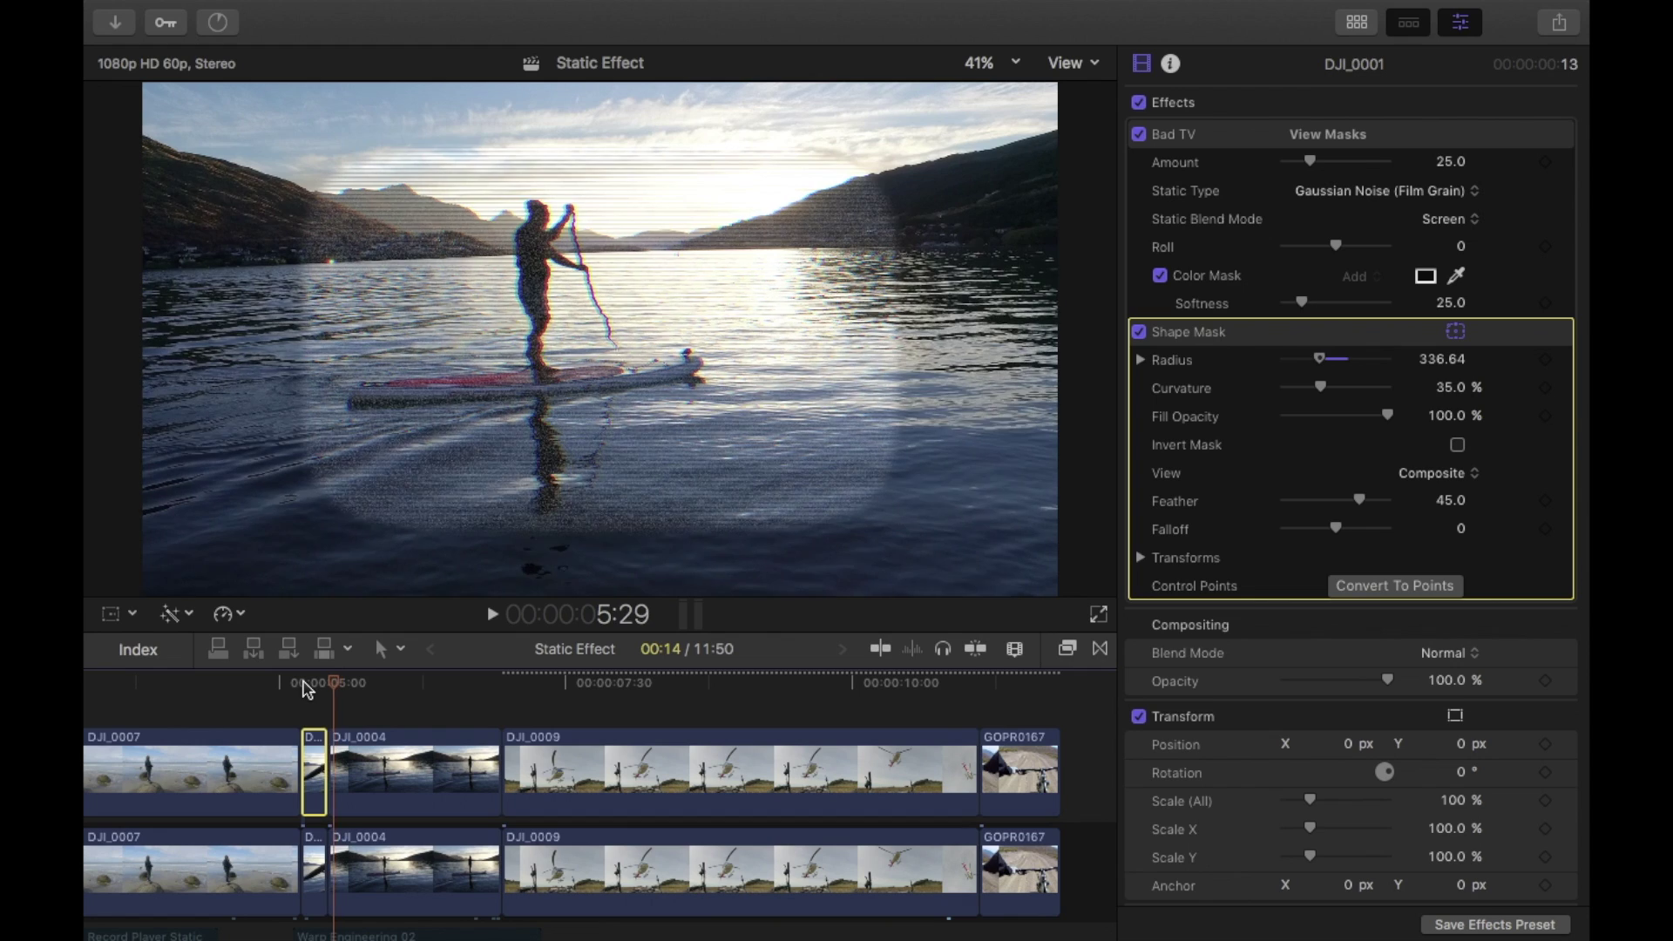
{"action": "key", "text": "Left"}
{"action": "key", "text": "Left"}
{"action": "key", "text": "Left"}
{"action": "key", "text": "Left"}
{"action": "key", "text": "Left"}
{"action": "key", "text": "Left"}
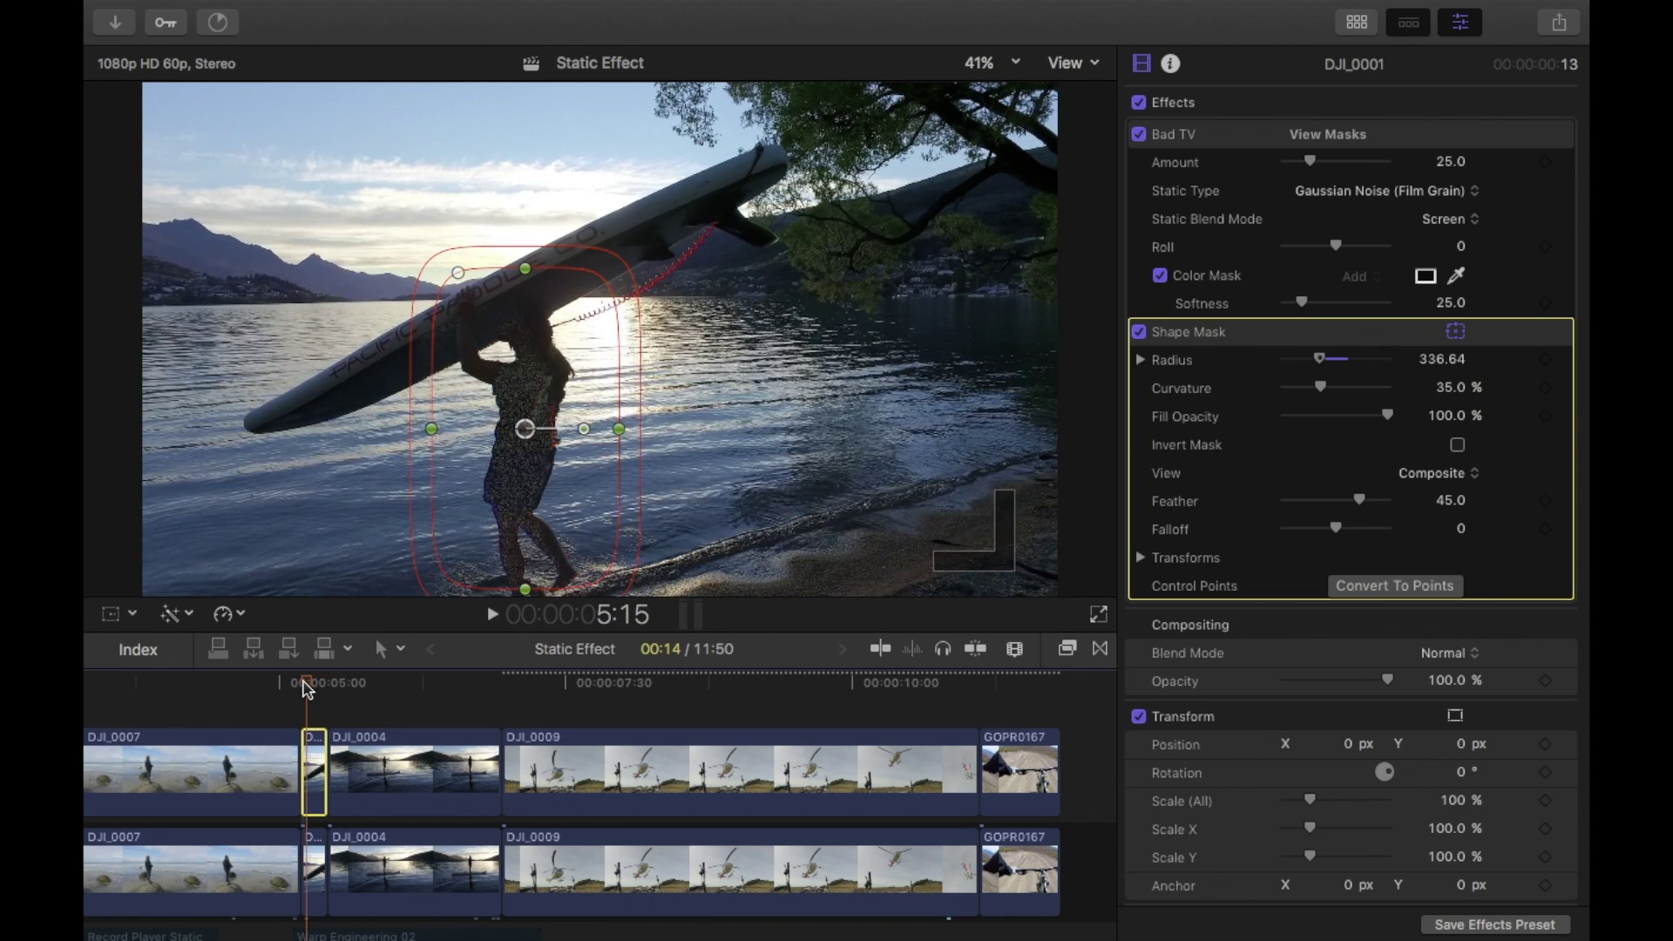
{"action": "key", "text": "Right"}
{"action": "key", "text": "Right"}
{"action": "key", "text": "Right"}
{"action": "key", "text": "Right"}
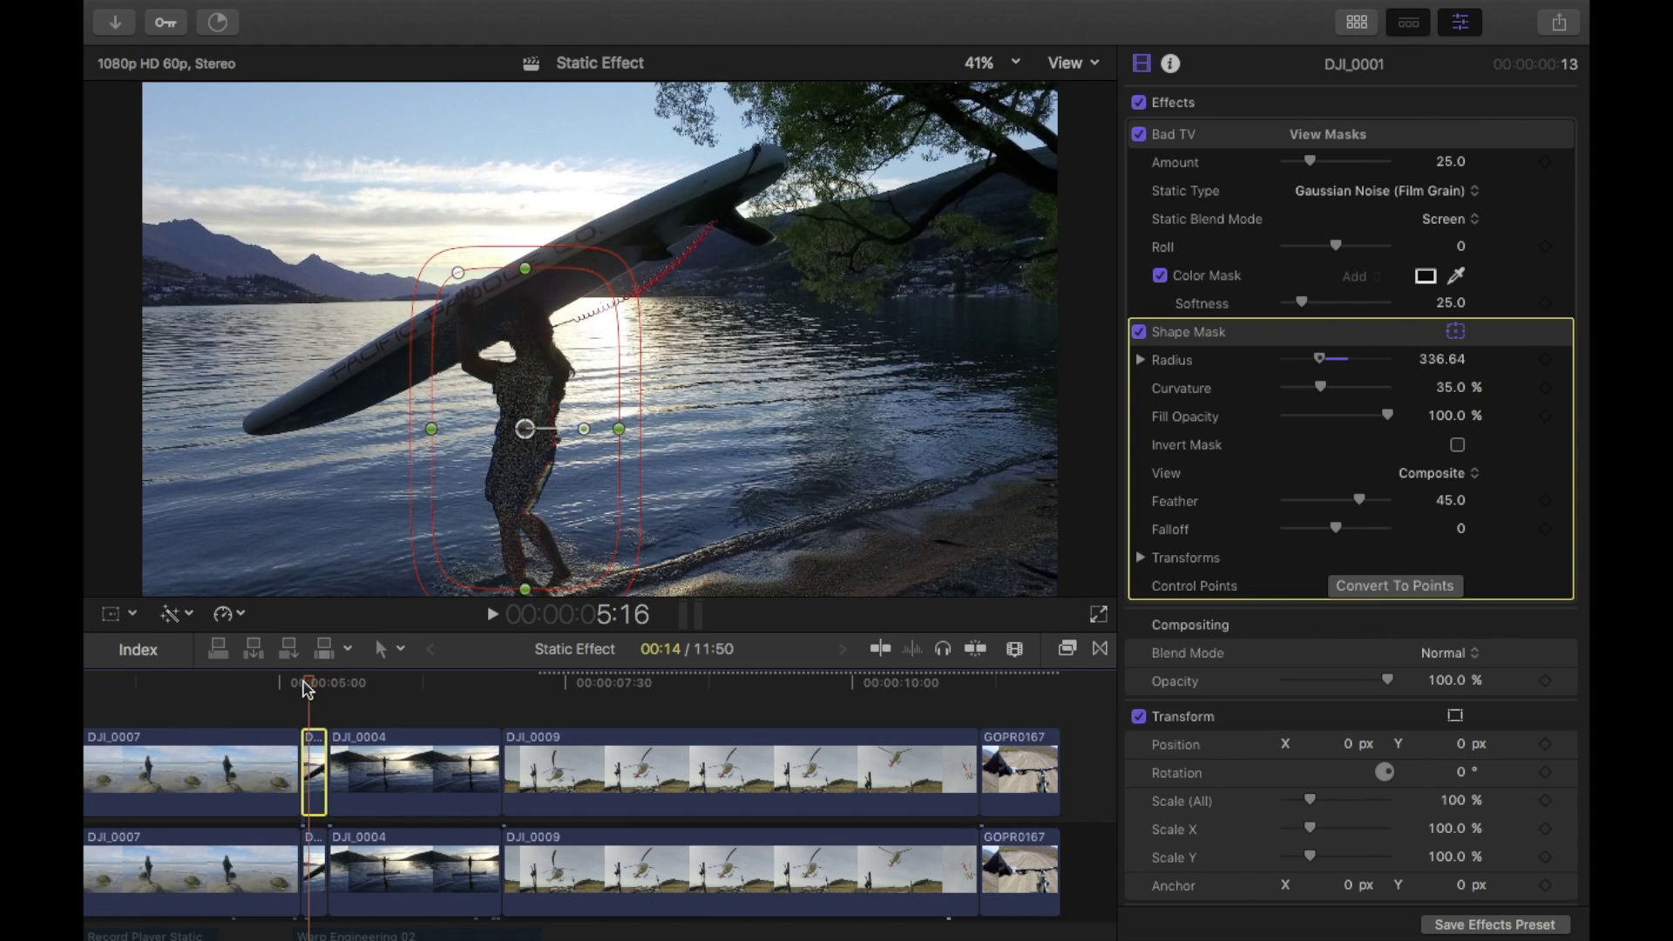
{"action": "left_click_drag", "start_coordinate": [307, 689], "coordinate": [291, 702]}
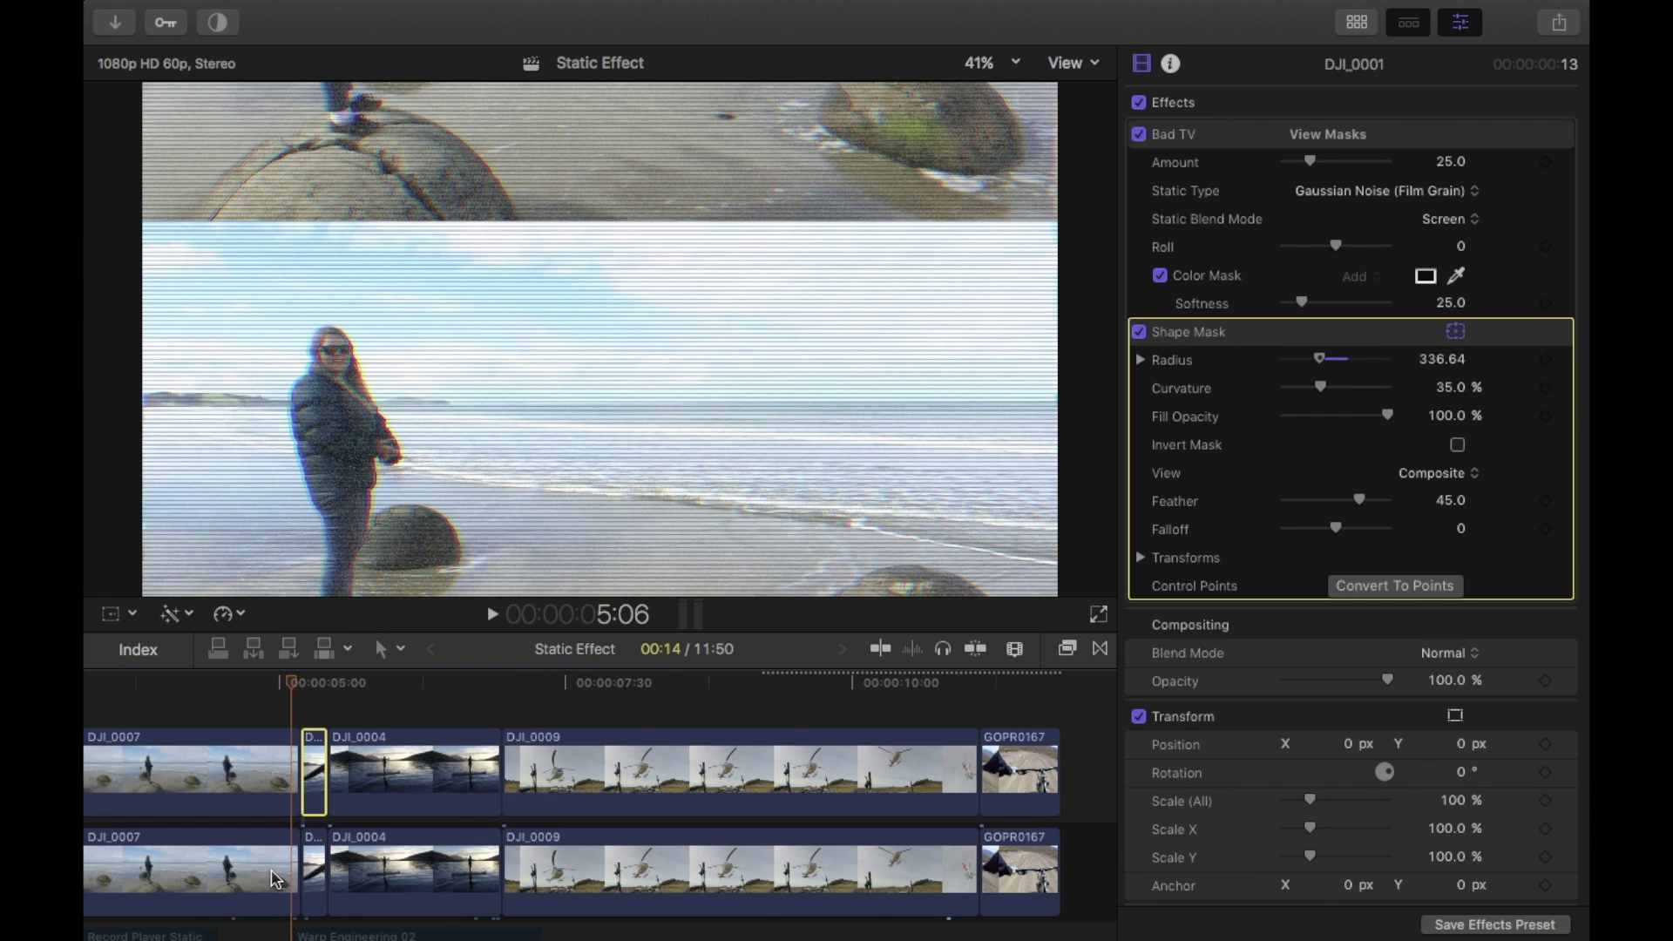
{"action": "mouse_move", "coordinate": [300, 685]}
{"action": "left_mouse_down"}
{"action": "mouse_move", "coordinate": [316, 693]}
{"action": "mouse_move", "coordinate": [299, 692]}
{"action": "left_mouse_up"}
{"action": "key", "text": "space"}
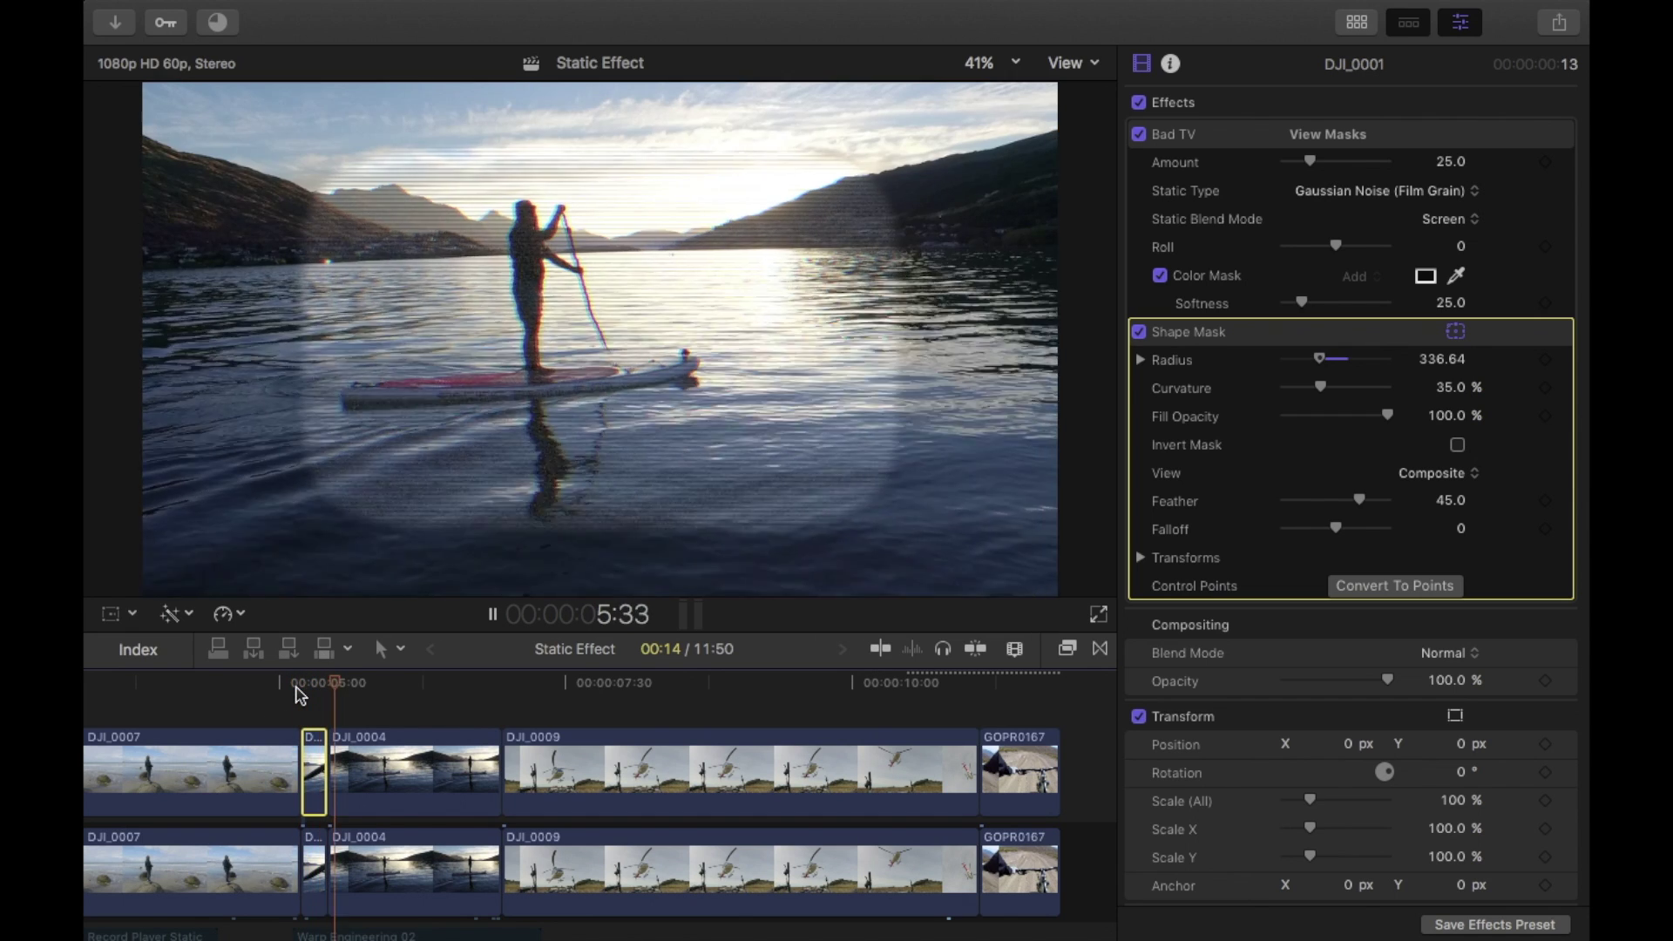
{"action": "left_click", "coordinate": [299, 692]}
Step: Add a color mask to the upper DJI_0004 clip's Bad TV effect and sample the paddleboard's color
{"action": "left_click_drag", "start_coordinate": [345, 694], "coordinate": [354, 687]}
{"action": "left_click", "coordinate": [370, 766]}
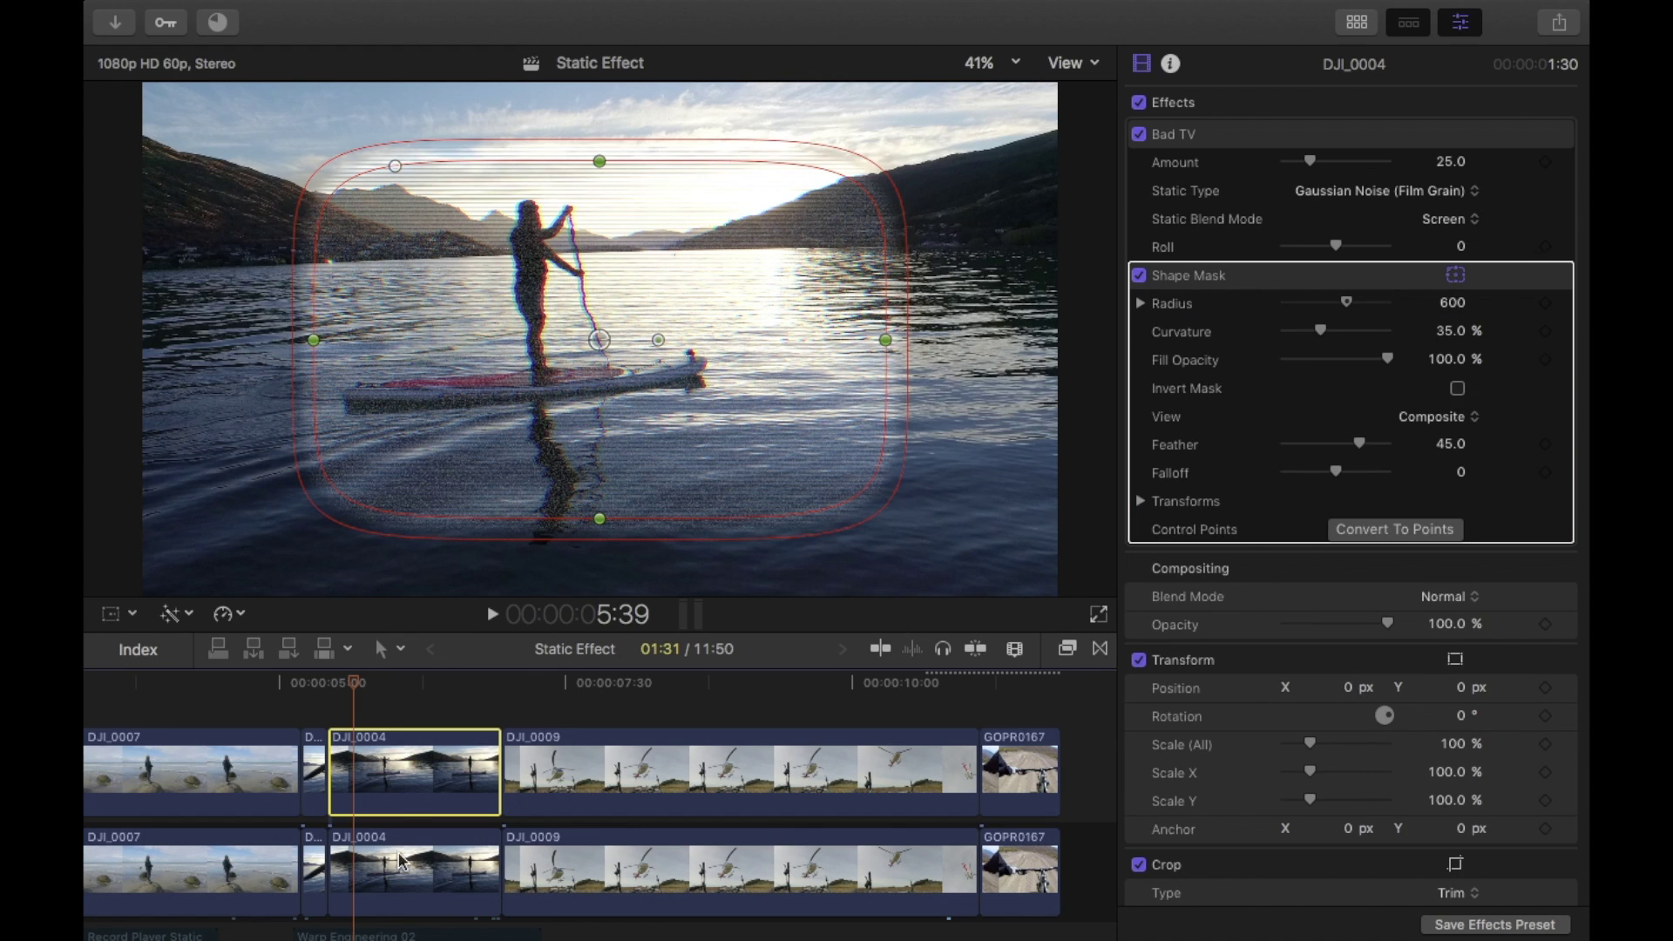
{"action": "left_click", "coordinate": [403, 796]}
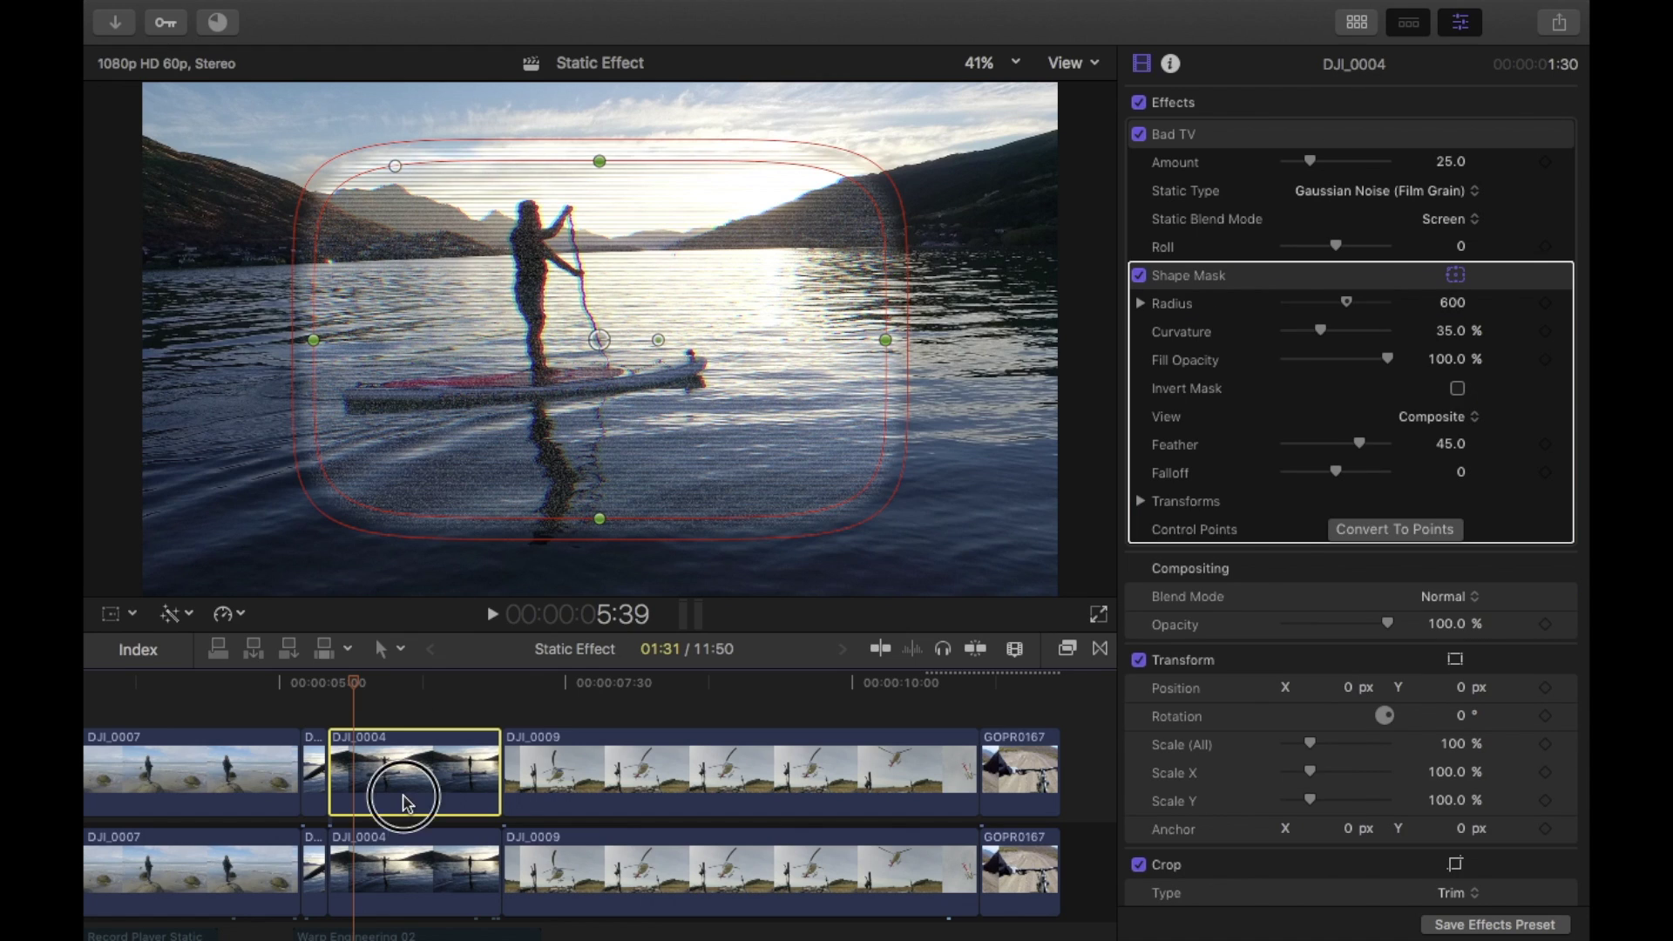
{"action": "left_click", "coordinate": [1298, 139]}
{"action": "left_click", "coordinate": [1453, 132]}
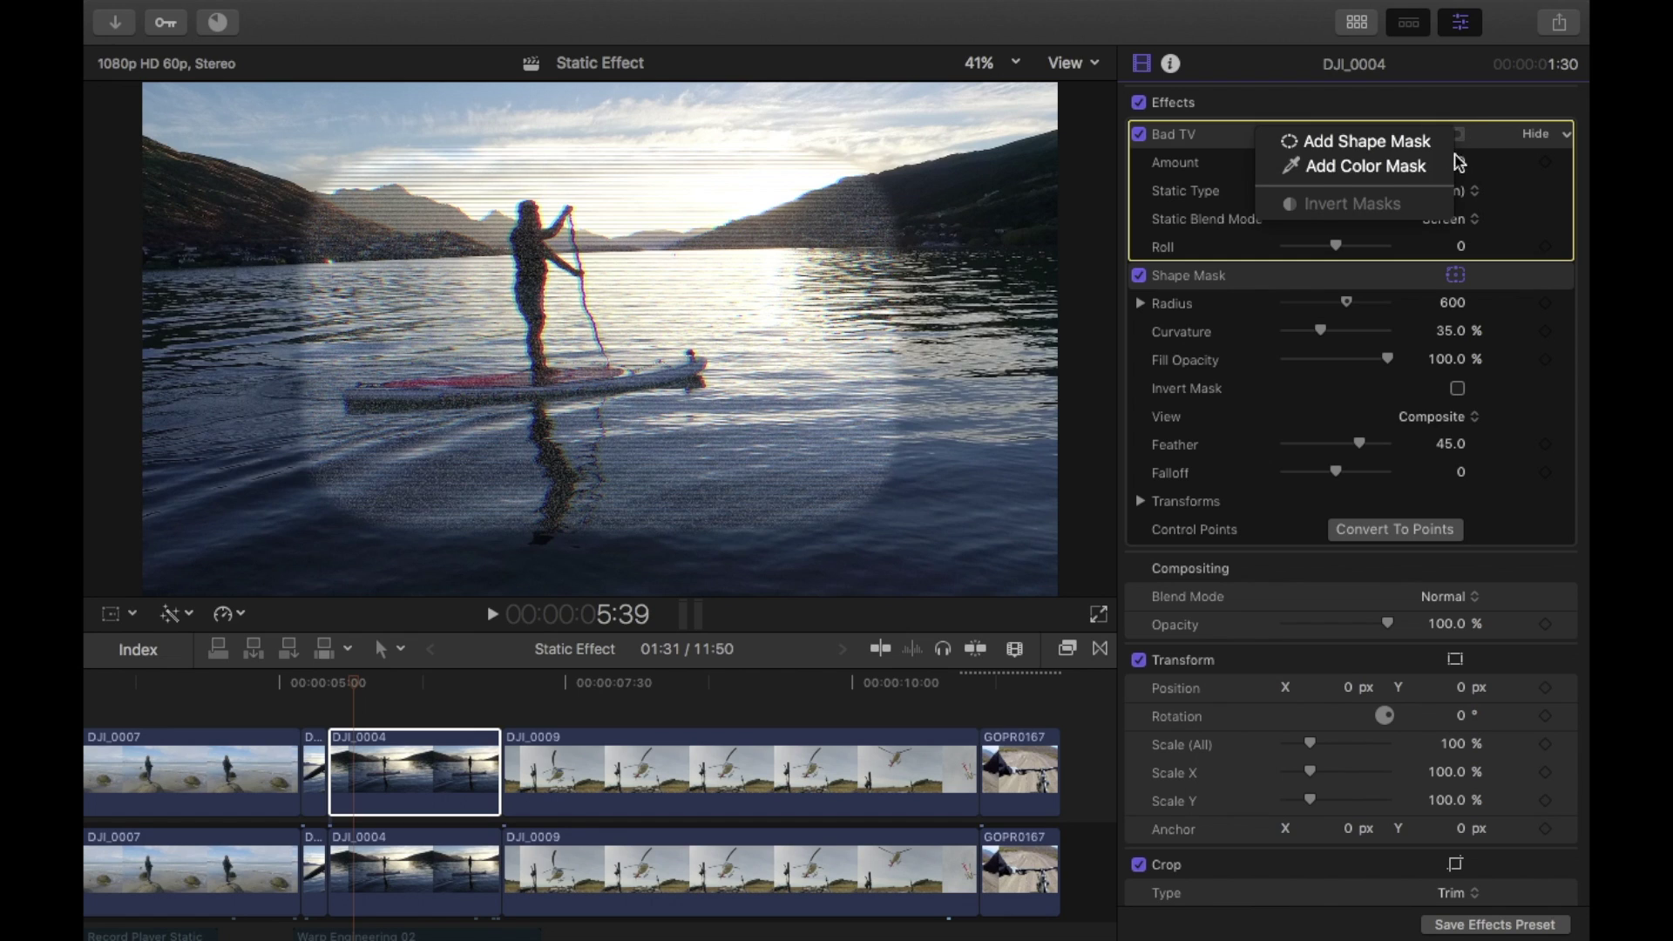
{"action": "left_click", "coordinate": [1404, 165]}
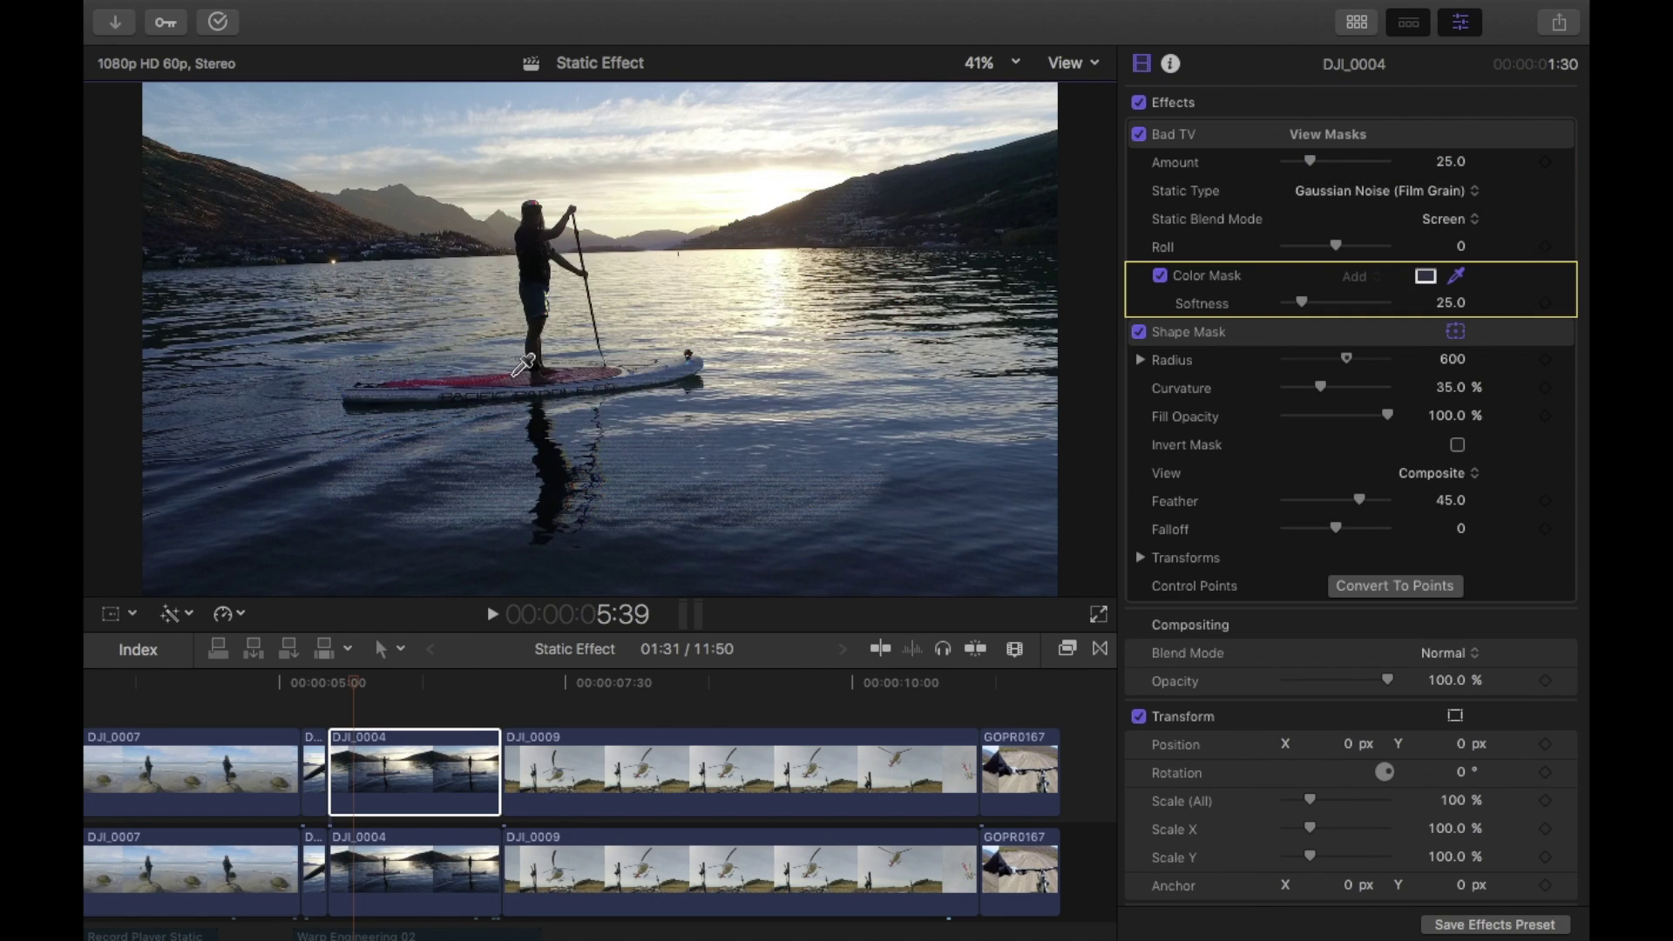
{"action": "left_click", "coordinate": [513, 375]}
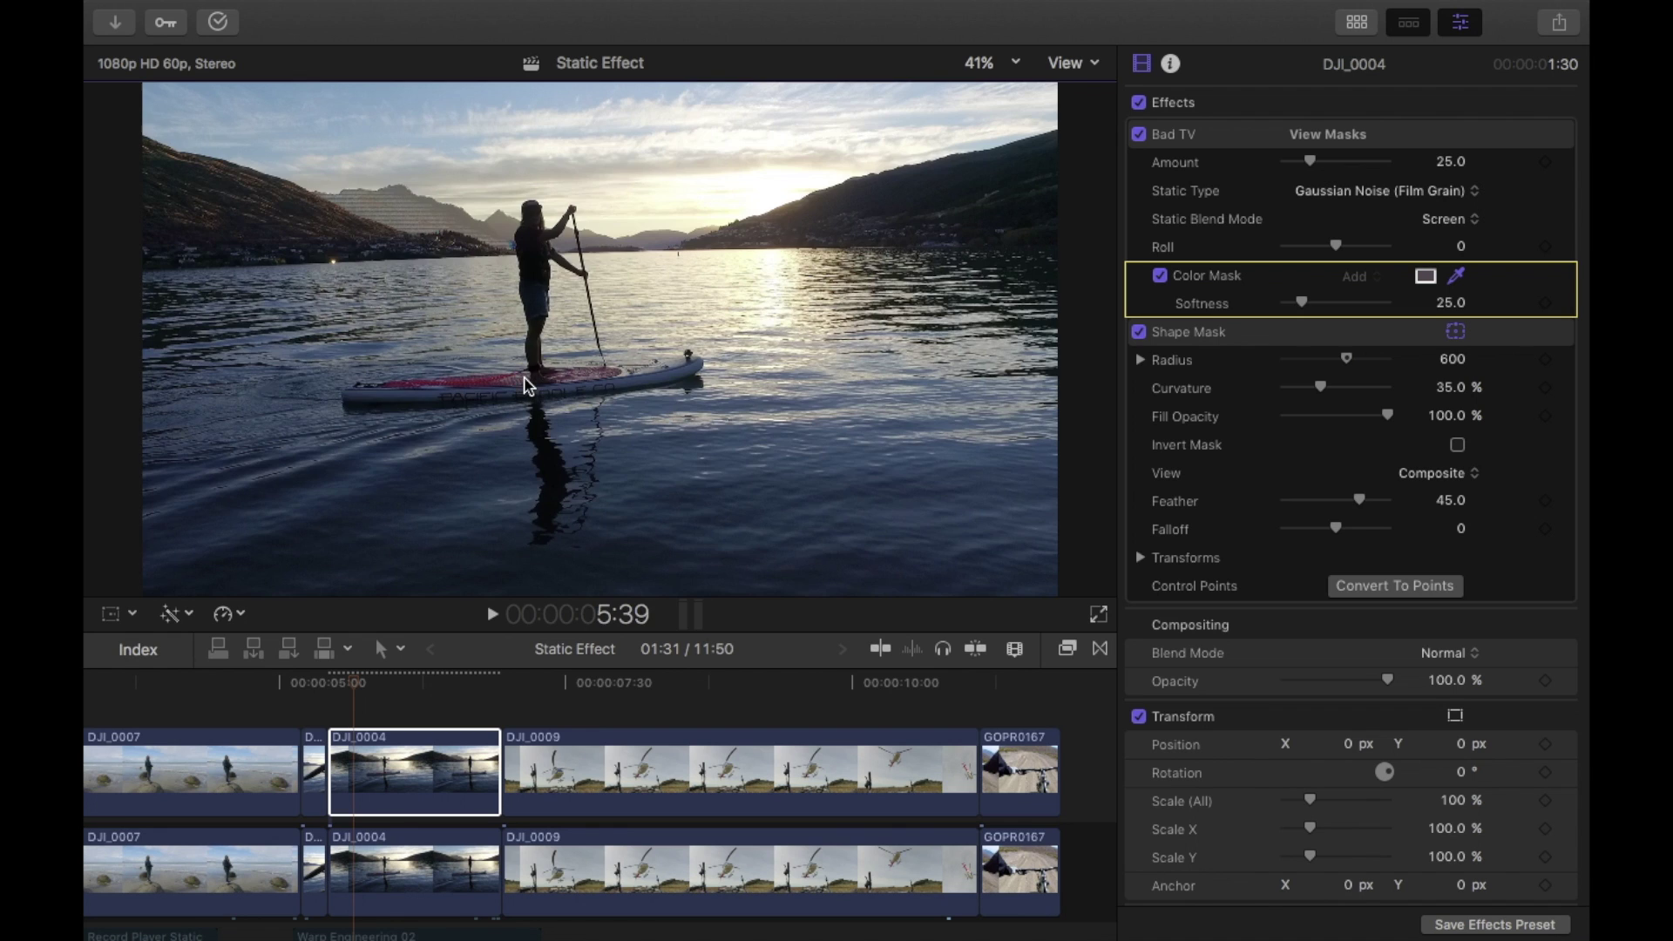
{"action": "left_click_drag", "start_coordinate": [568, 374], "coordinate": [585, 375]}
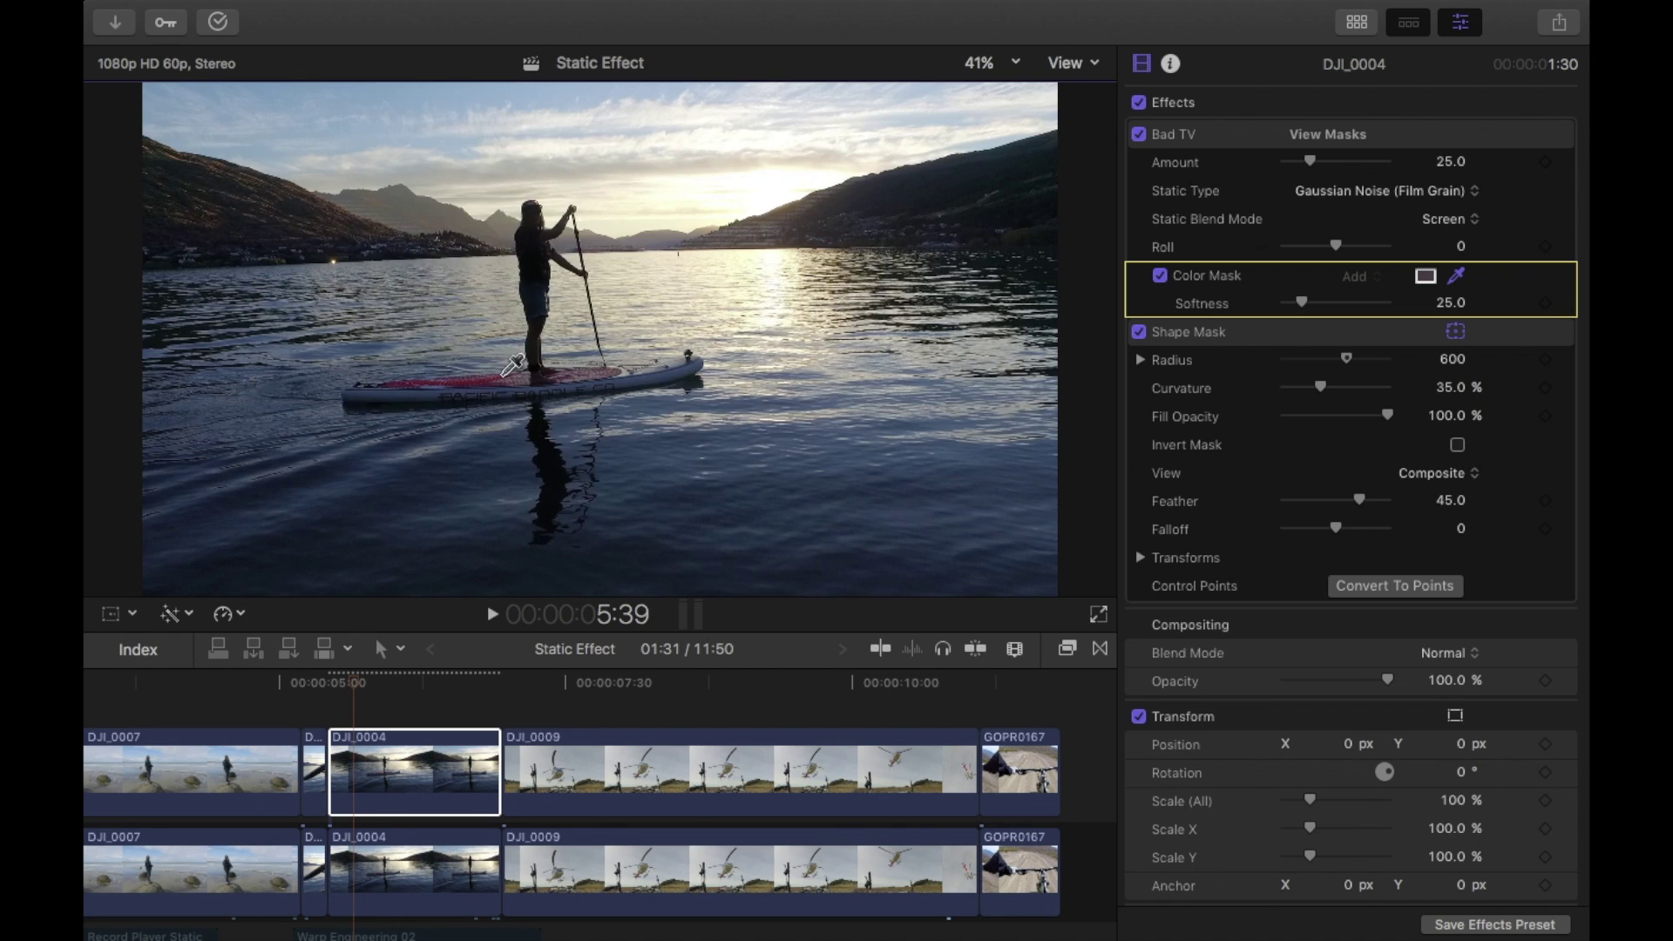
Step: Shrink DJI_0004's shape mask and move it over the paddleboarder
{"action": "left_click", "coordinate": [1267, 336]}
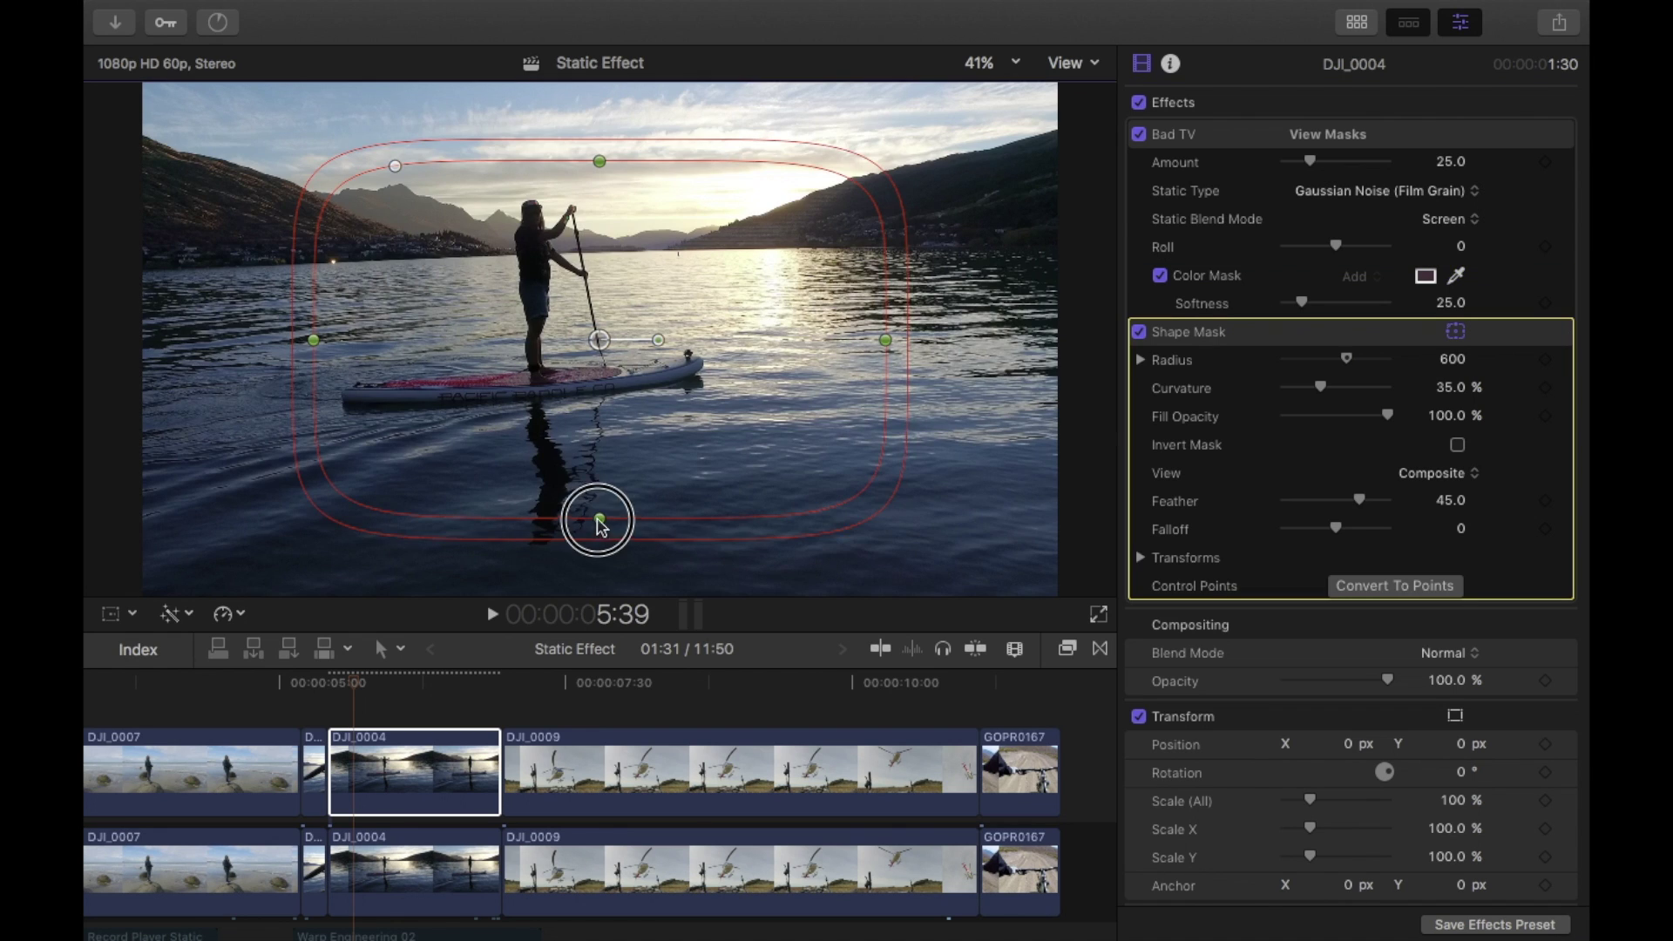
{"action": "left_click_drag", "start_coordinate": [599, 520], "coordinate": [538, 370]}
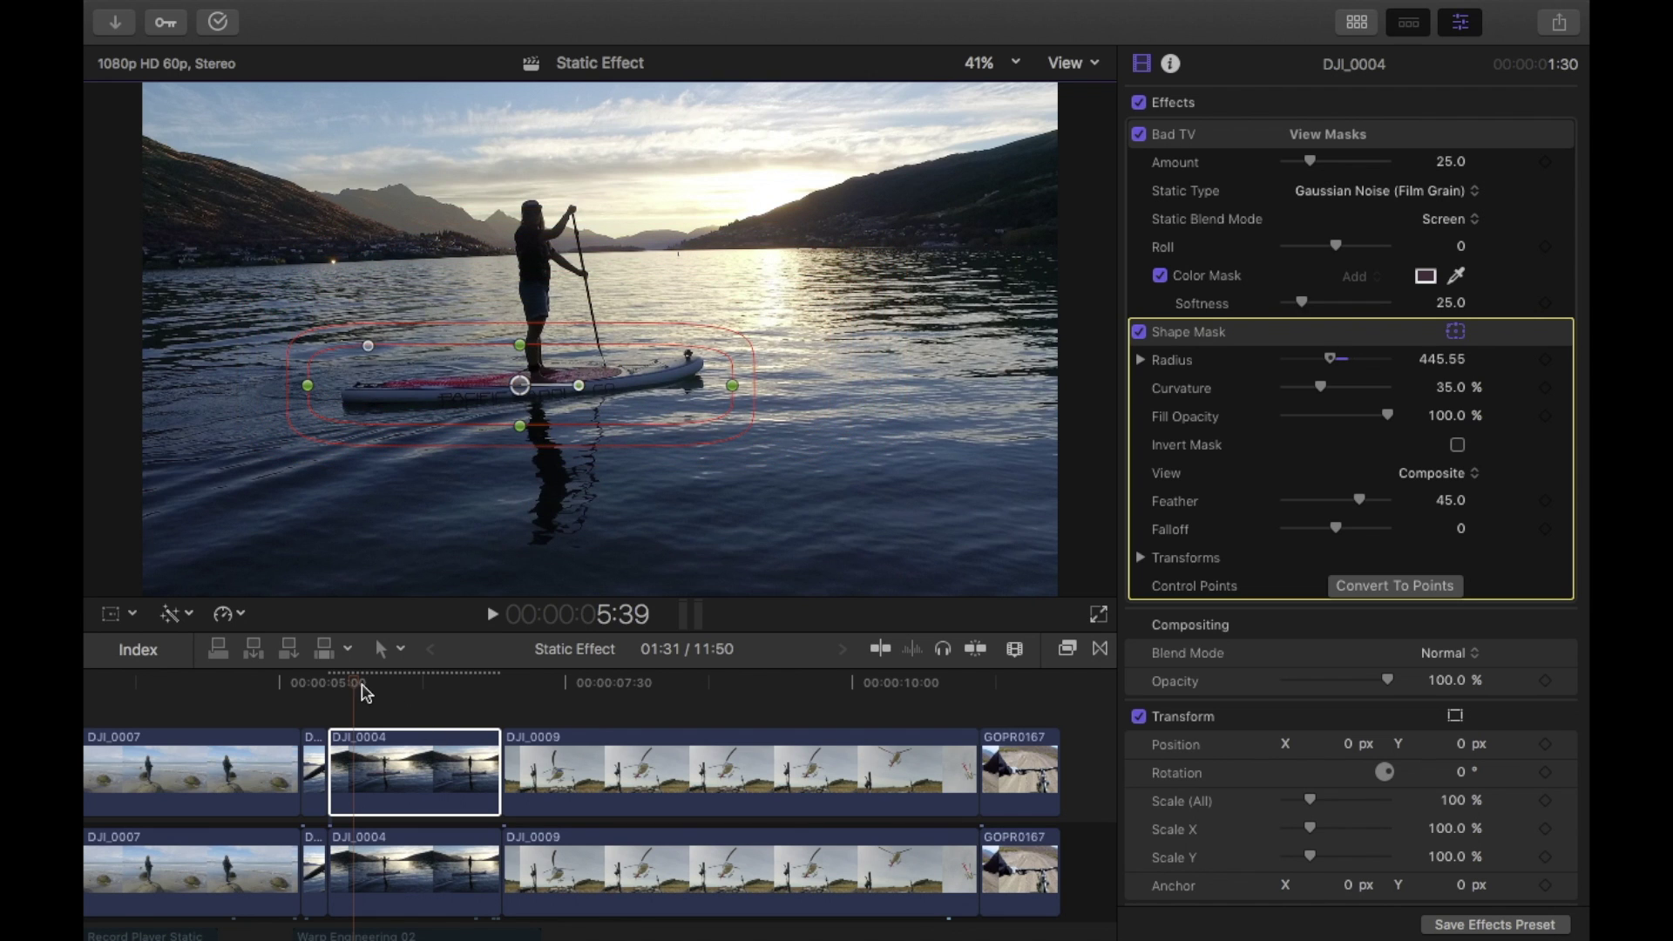
Step: Add a color mask to the Bad TV effect of the upper DJI_0009 clip
{"action": "left_click_drag", "start_coordinate": [366, 693], "coordinate": [574, 685]}
{"action": "left_click", "coordinate": [619, 774]}
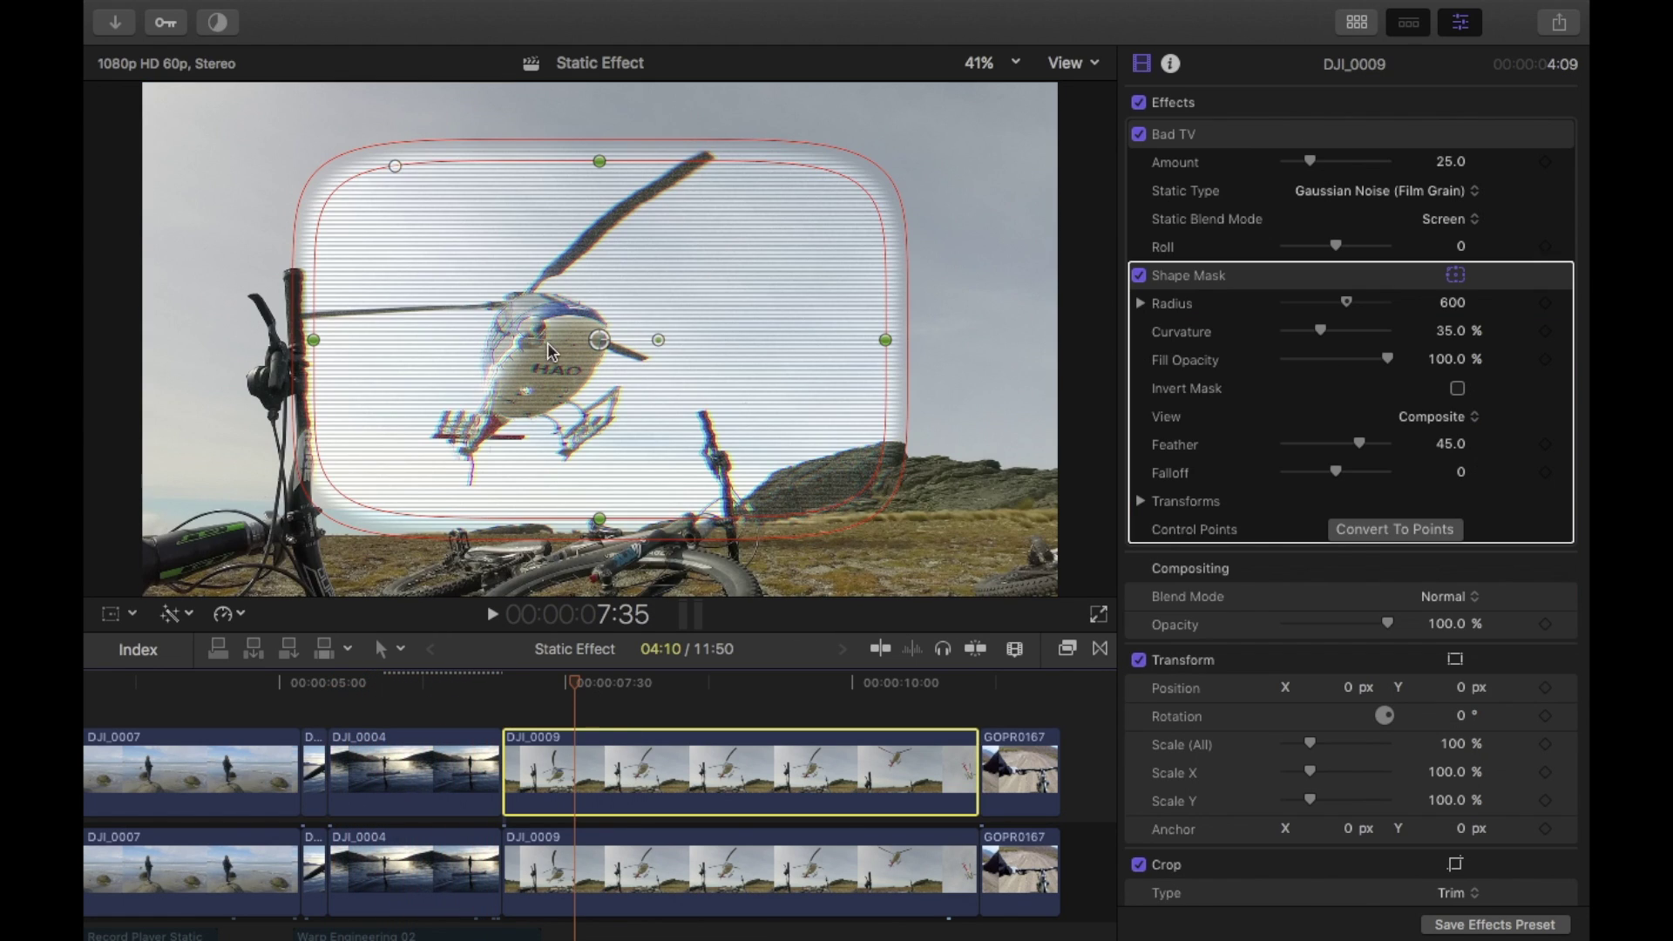
{"action": "left_click", "coordinate": [1306, 133]}
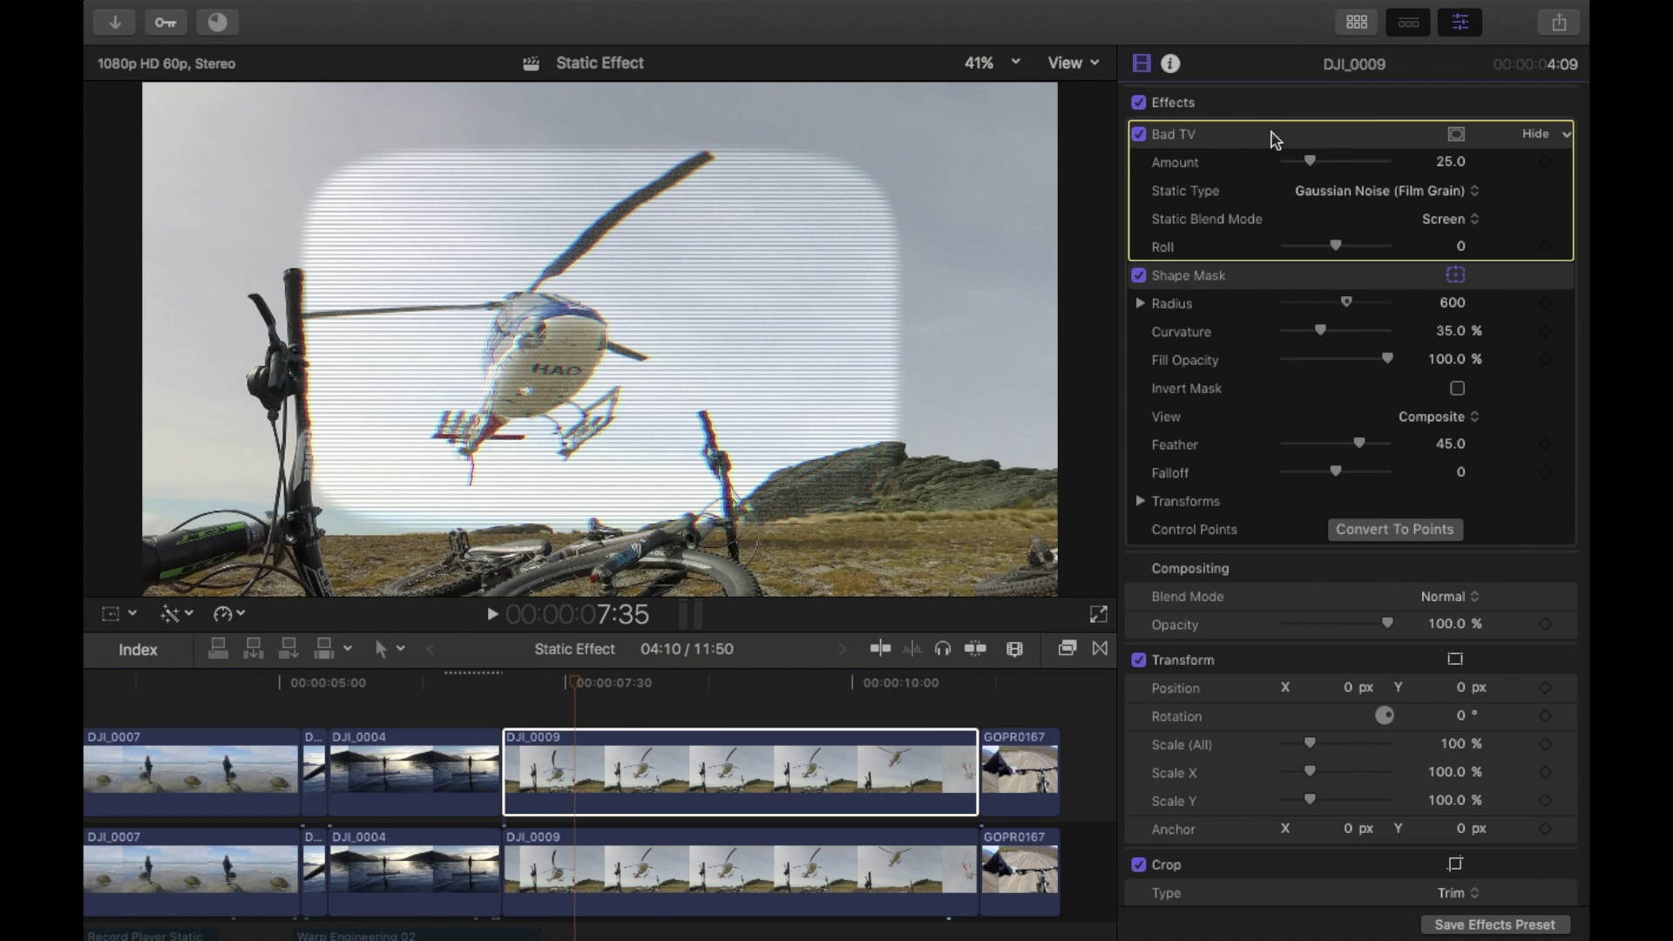
{"action": "left_click", "coordinate": [1455, 136]}
{"action": "left_click", "coordinate": [1387, 173]}
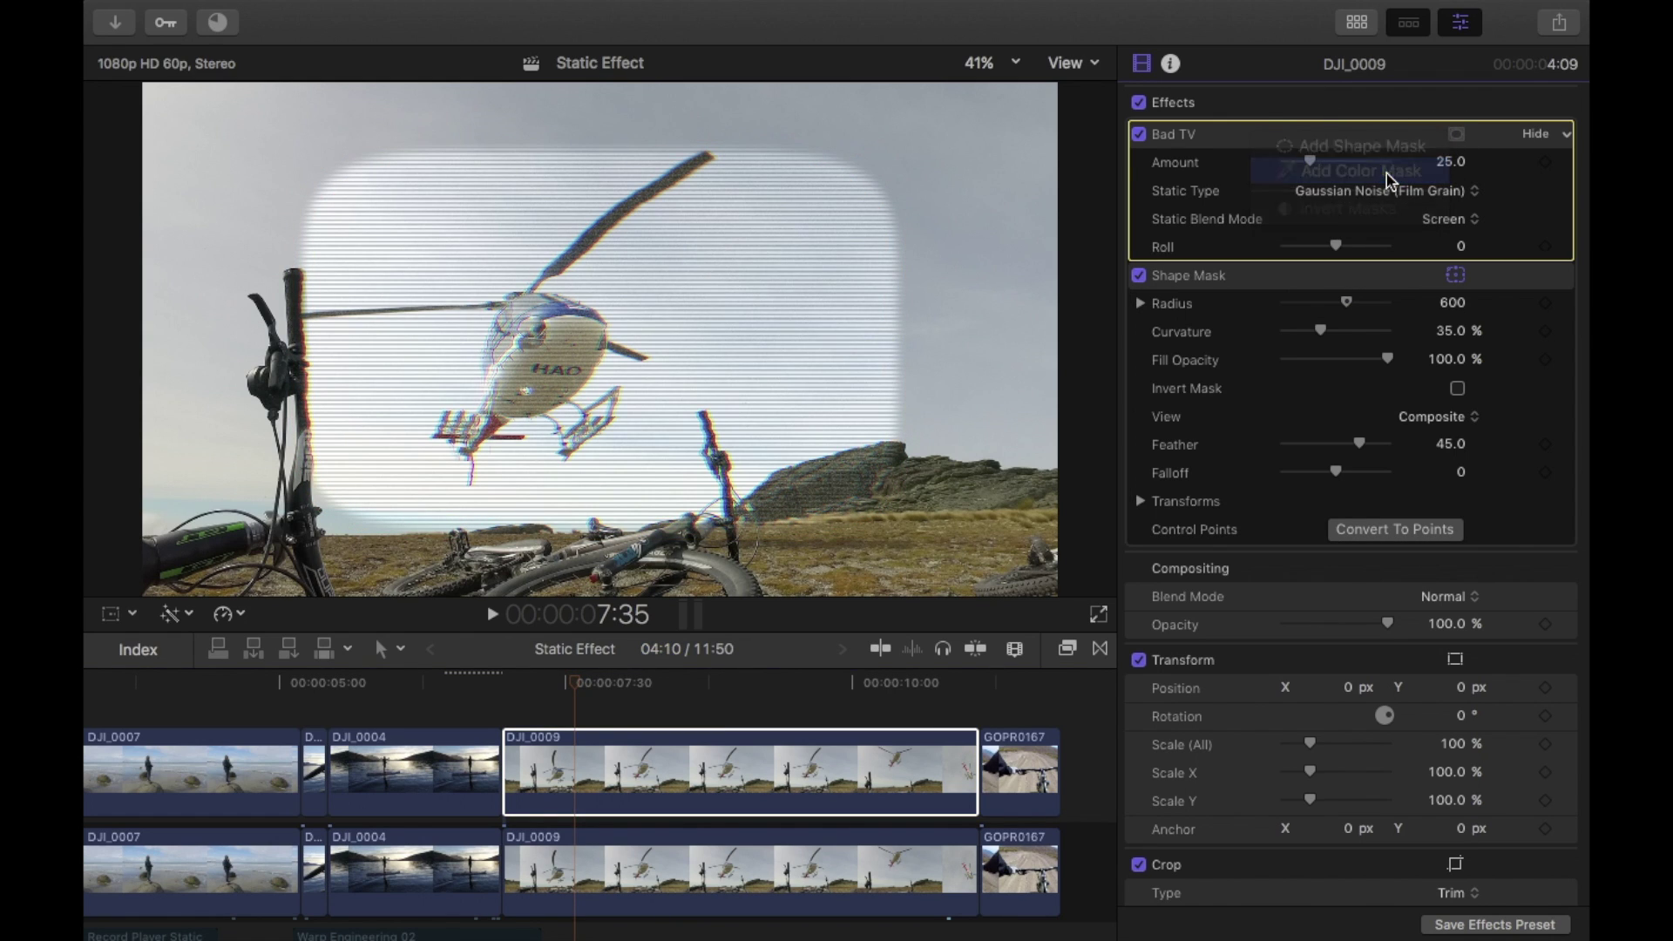
Step: Try sampling various points and larger areas of the helicopter for DJI_0009's color mask
{"action": "left_click", "coordinate": [563, 333]}
{"action": "left_click", "coordinate": [568, 358]}
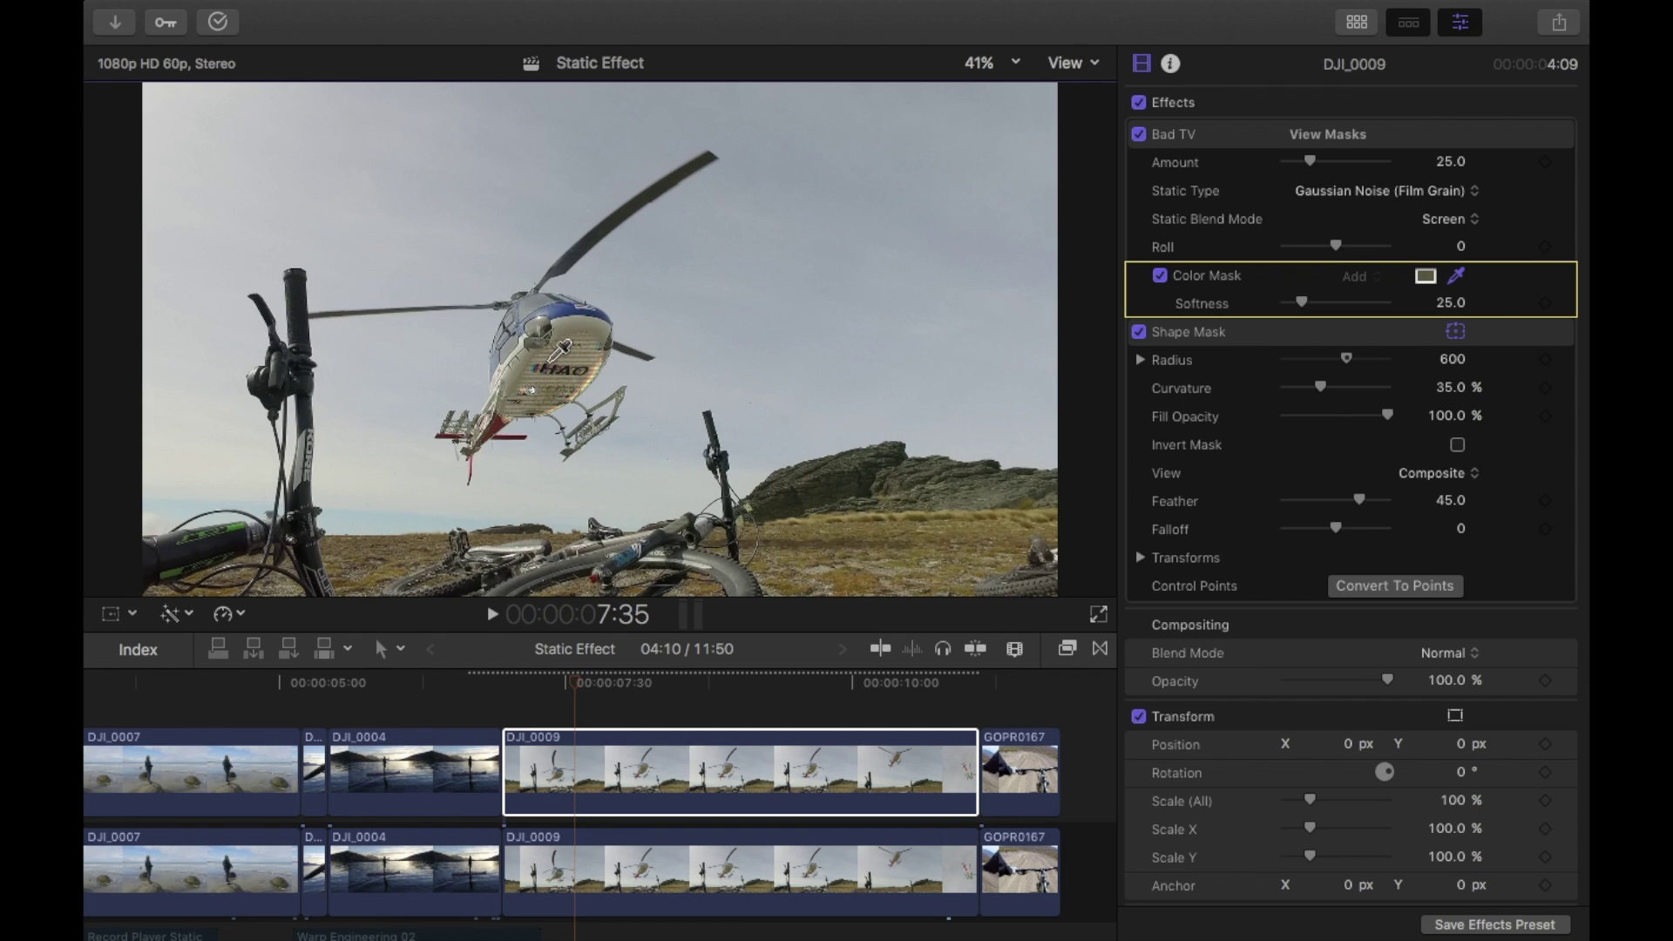
{"action": "left_click", "coordinate": [549, 362]}
{"action": "left_click", "coordinate": [531, 364]}
{"action": "left_click", "coordinate": [524, 361]}
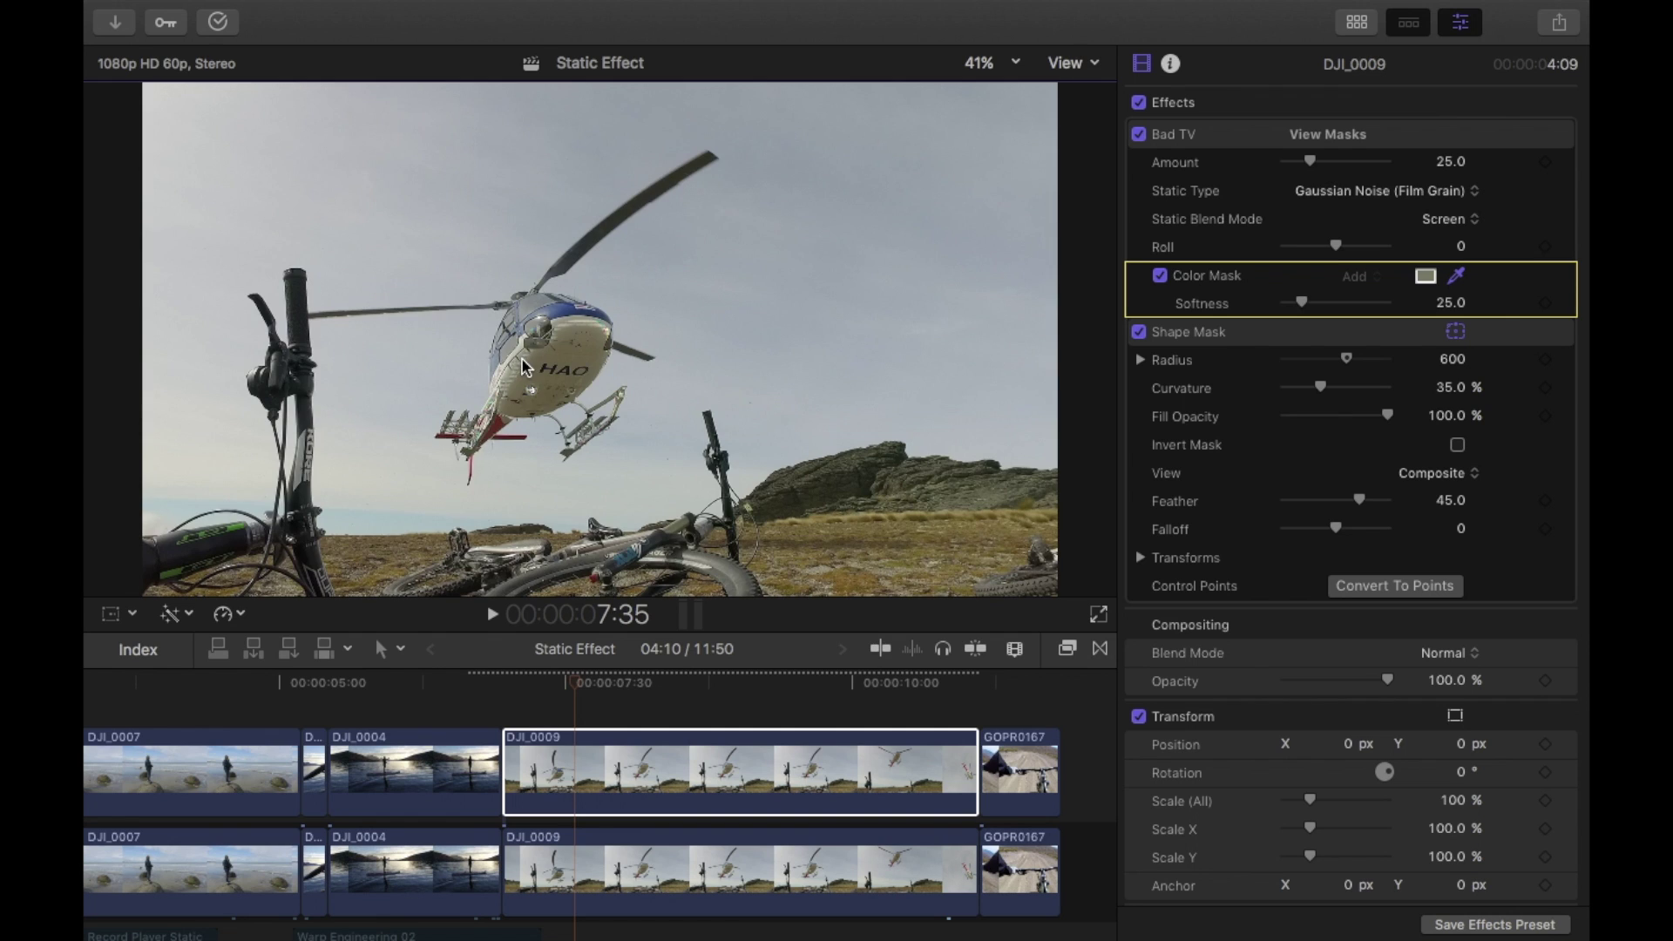
{"action": "left_click", "coordinate": [580, 352]}
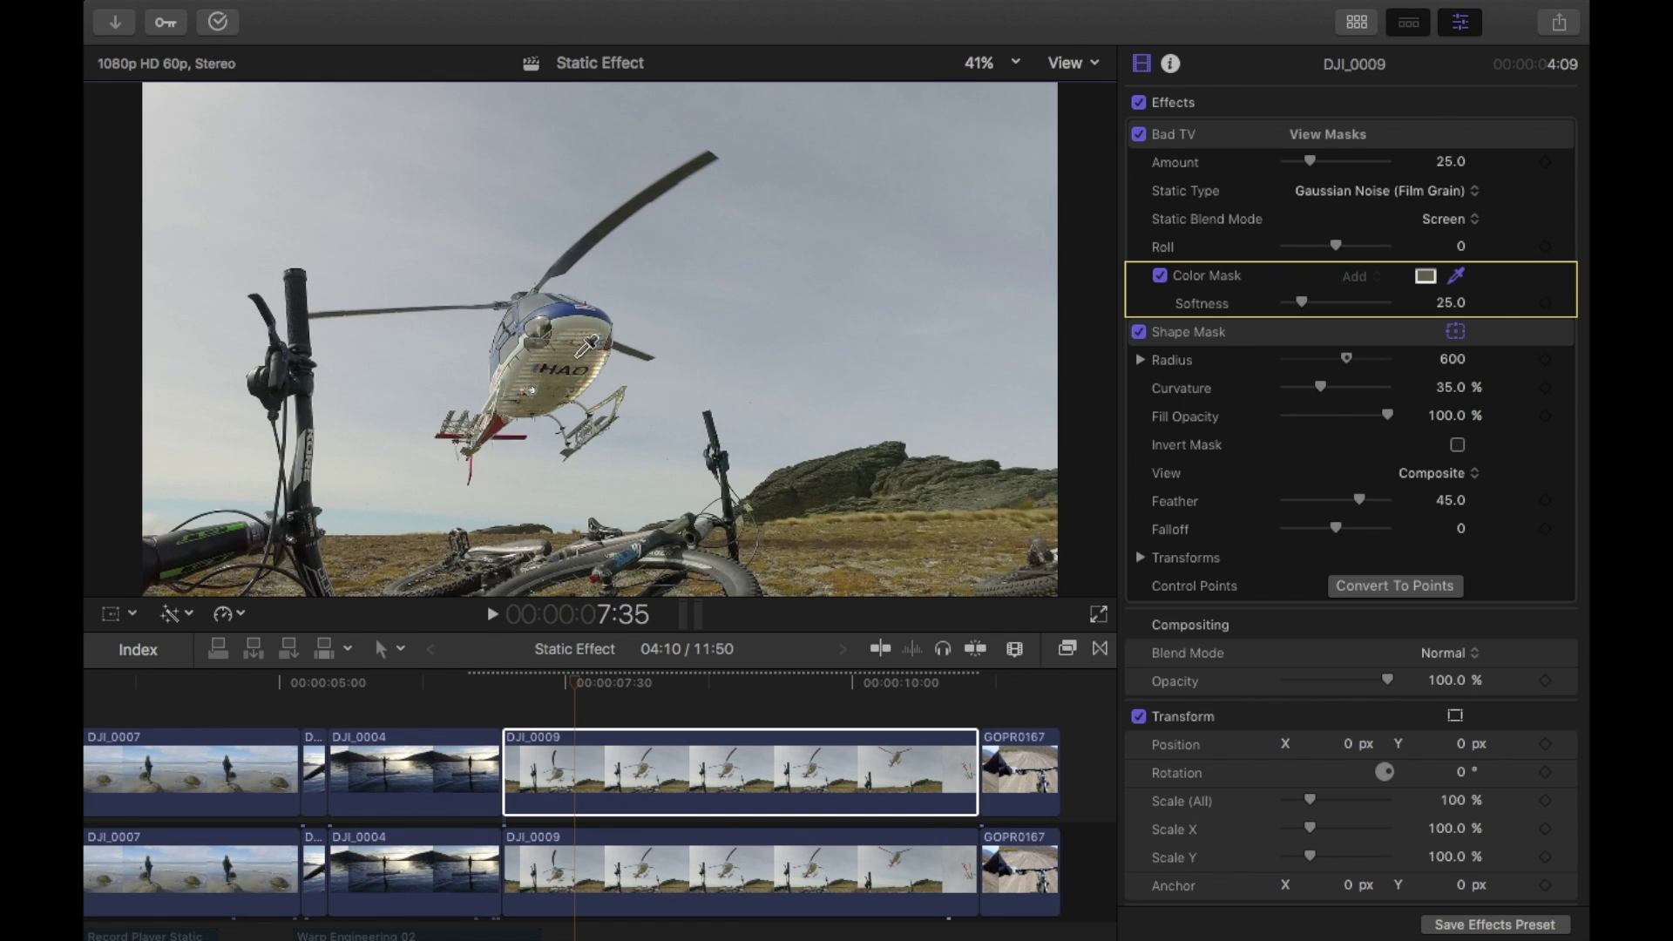
{"action": "left_click", "coordinate": [564, 369]}
{"action": "left_click", "coordinate": [496, 309]}
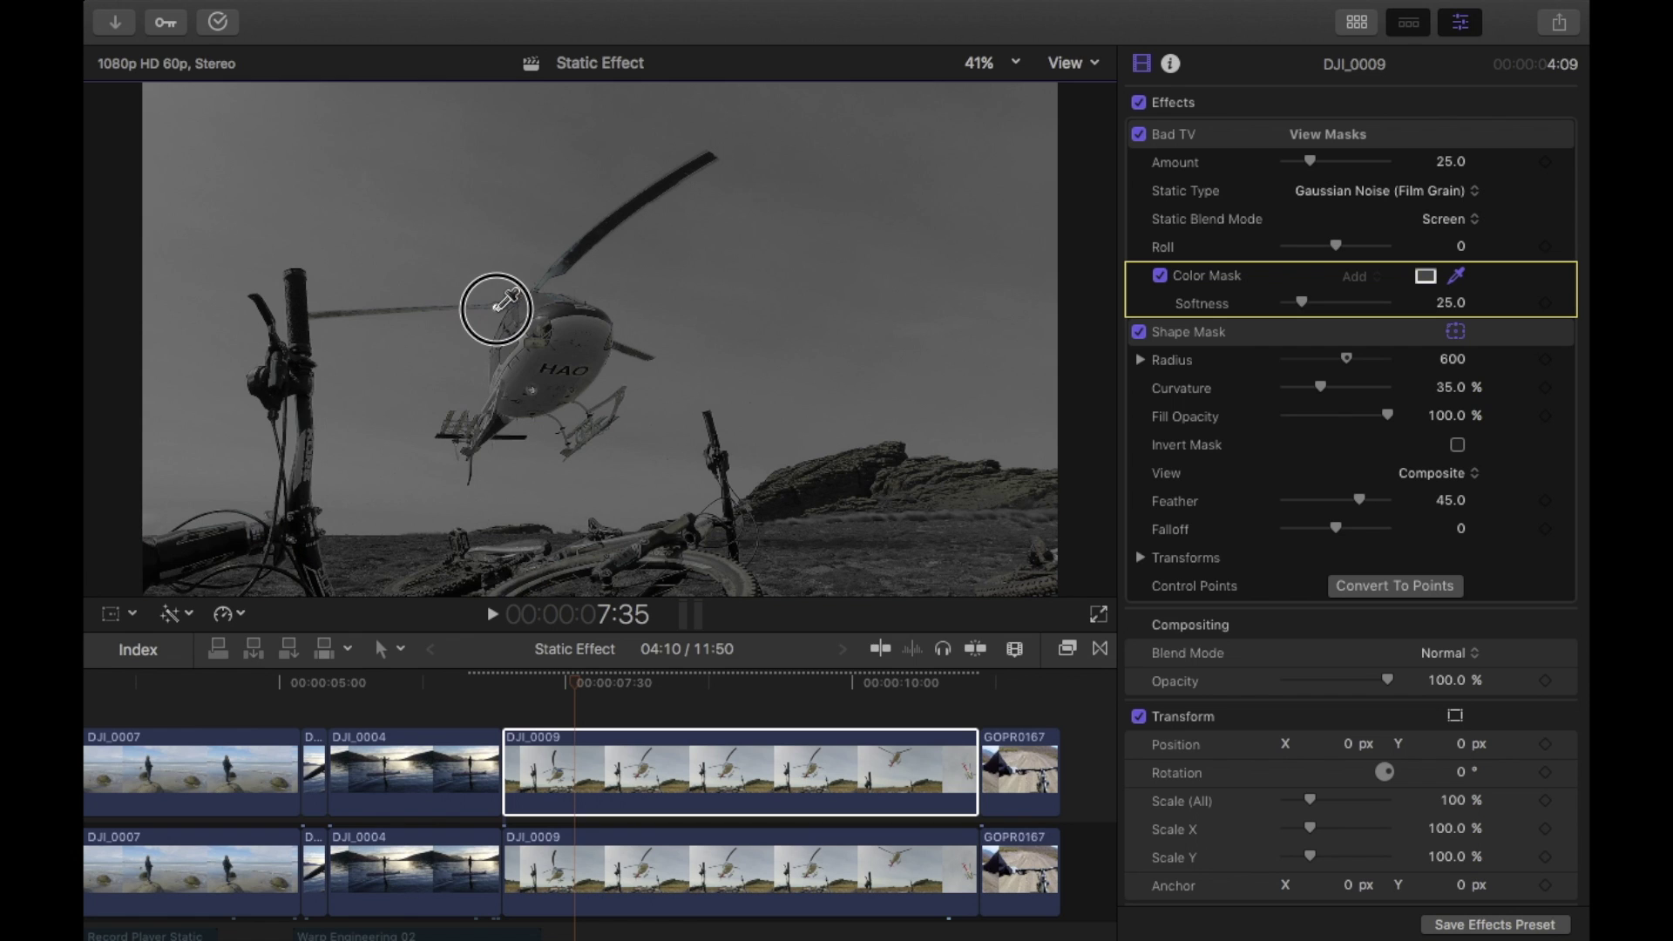
{"action": "left_click_drag", "start_coordinate": [496, 308], "coordinate": [628, 387]}
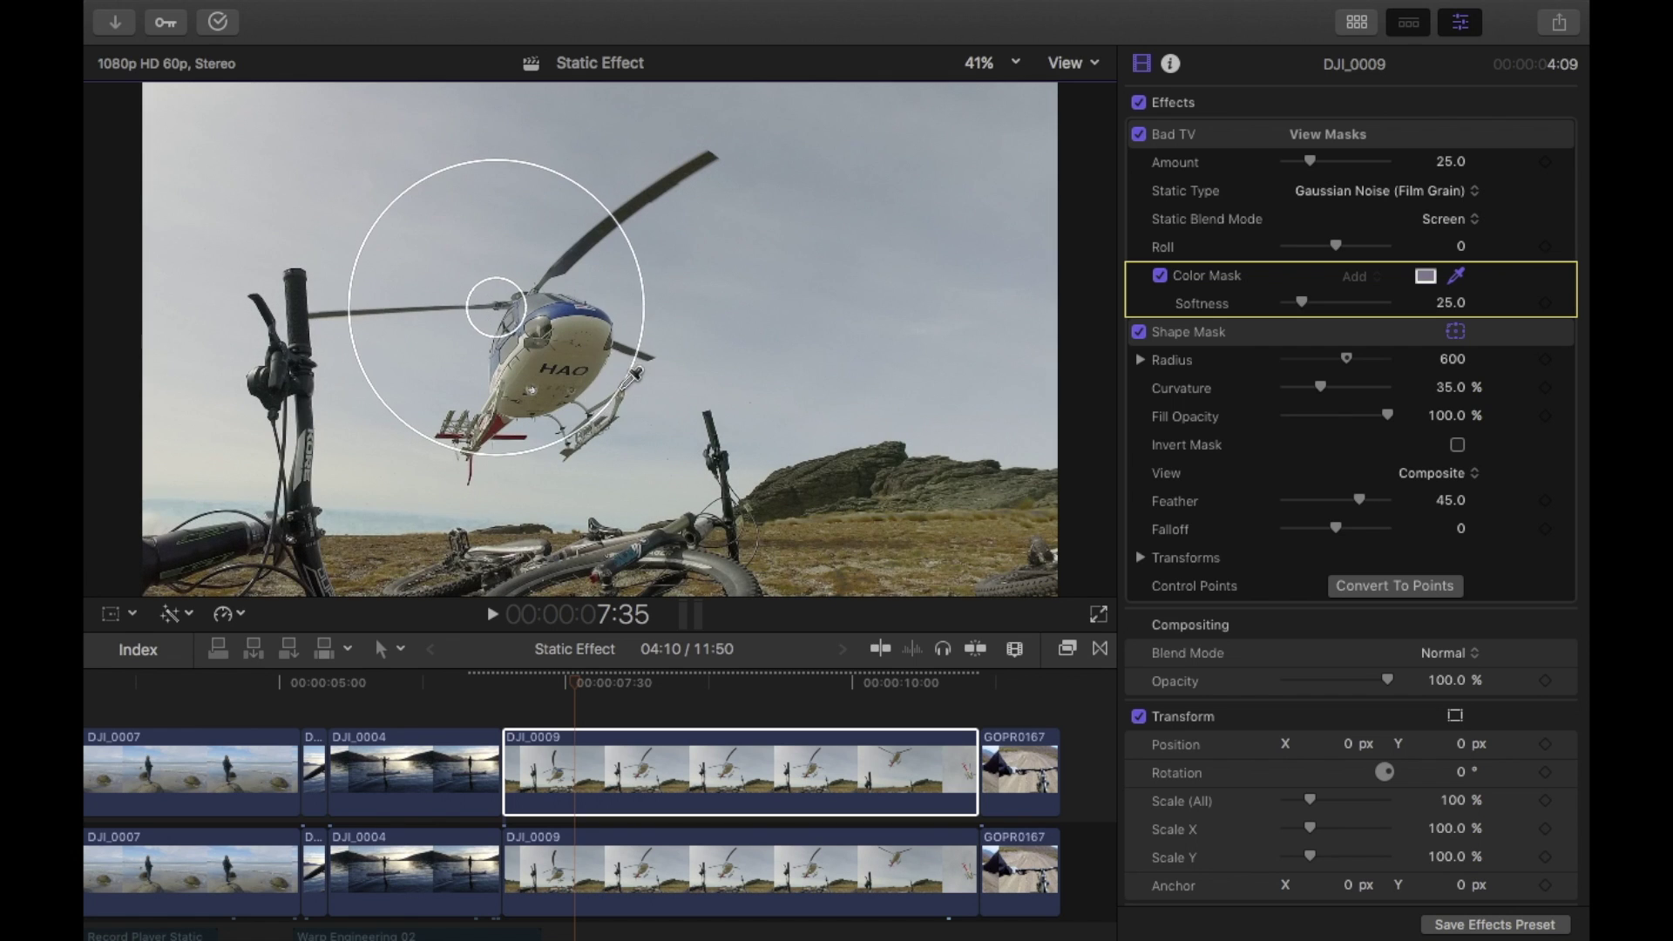
{"action": "left_click_drag", "start_coordinate": [494, 307], "coordinate": [618, 397]}
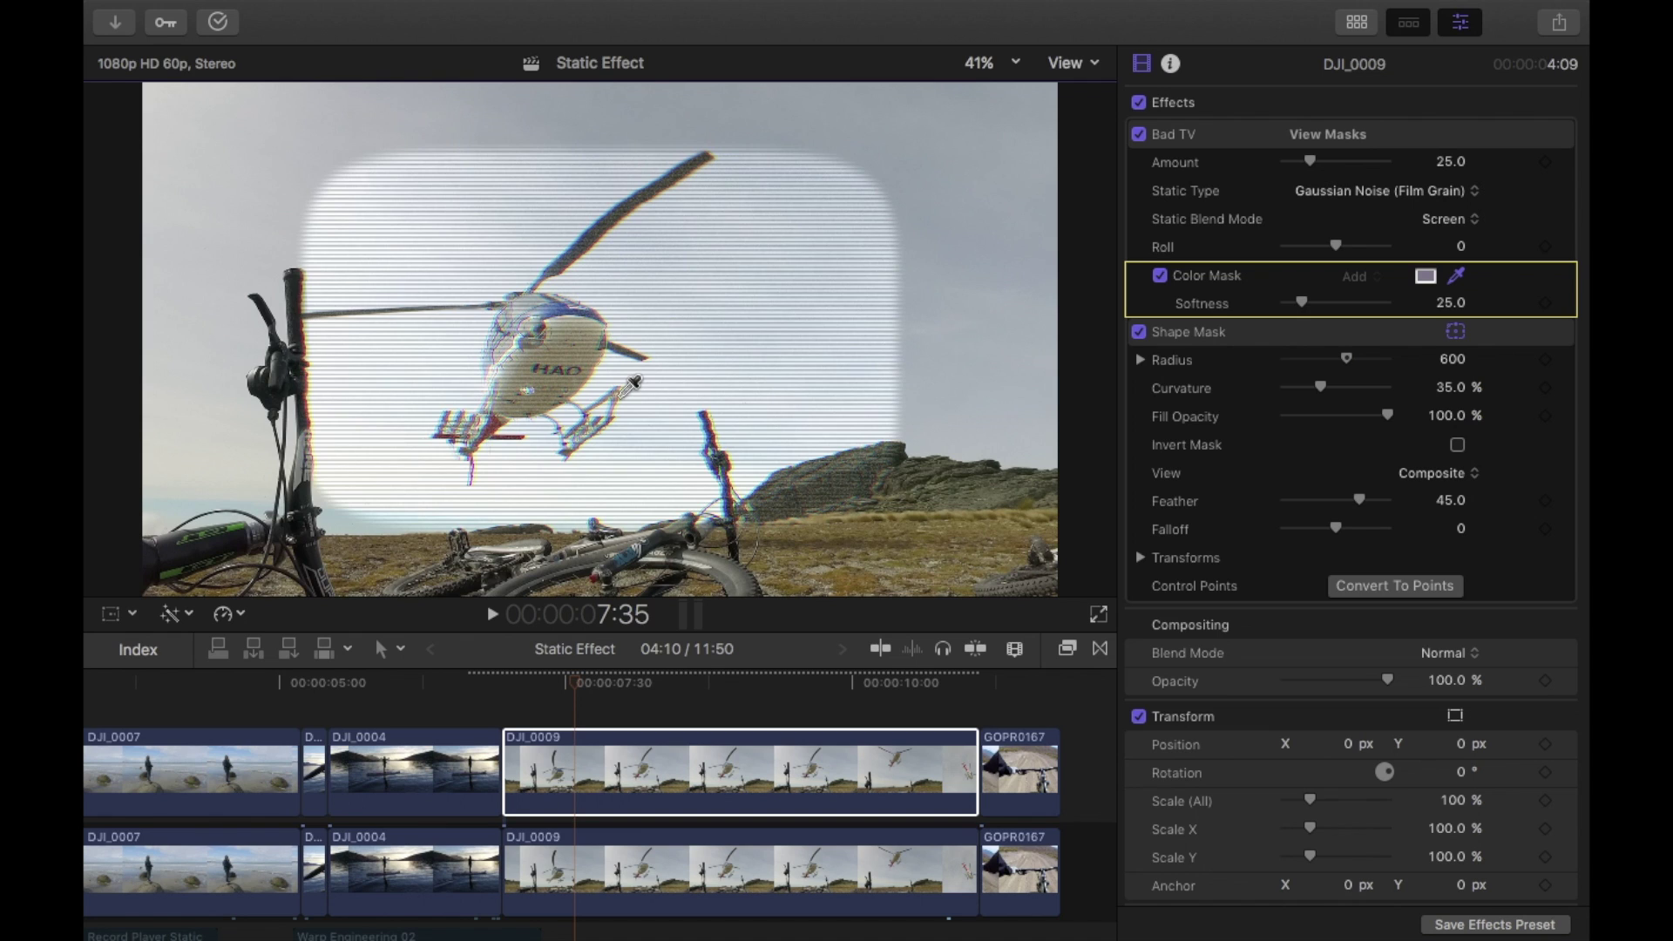
{"action": "left_click_drag", "start_coordinate": [530, 344], "coordinate": [616, 383]}
Step: Sample the helicopter's light-colored lower body for DJI_0009's color mask
{"action": "left_click", "coordinate": [577, 345]}
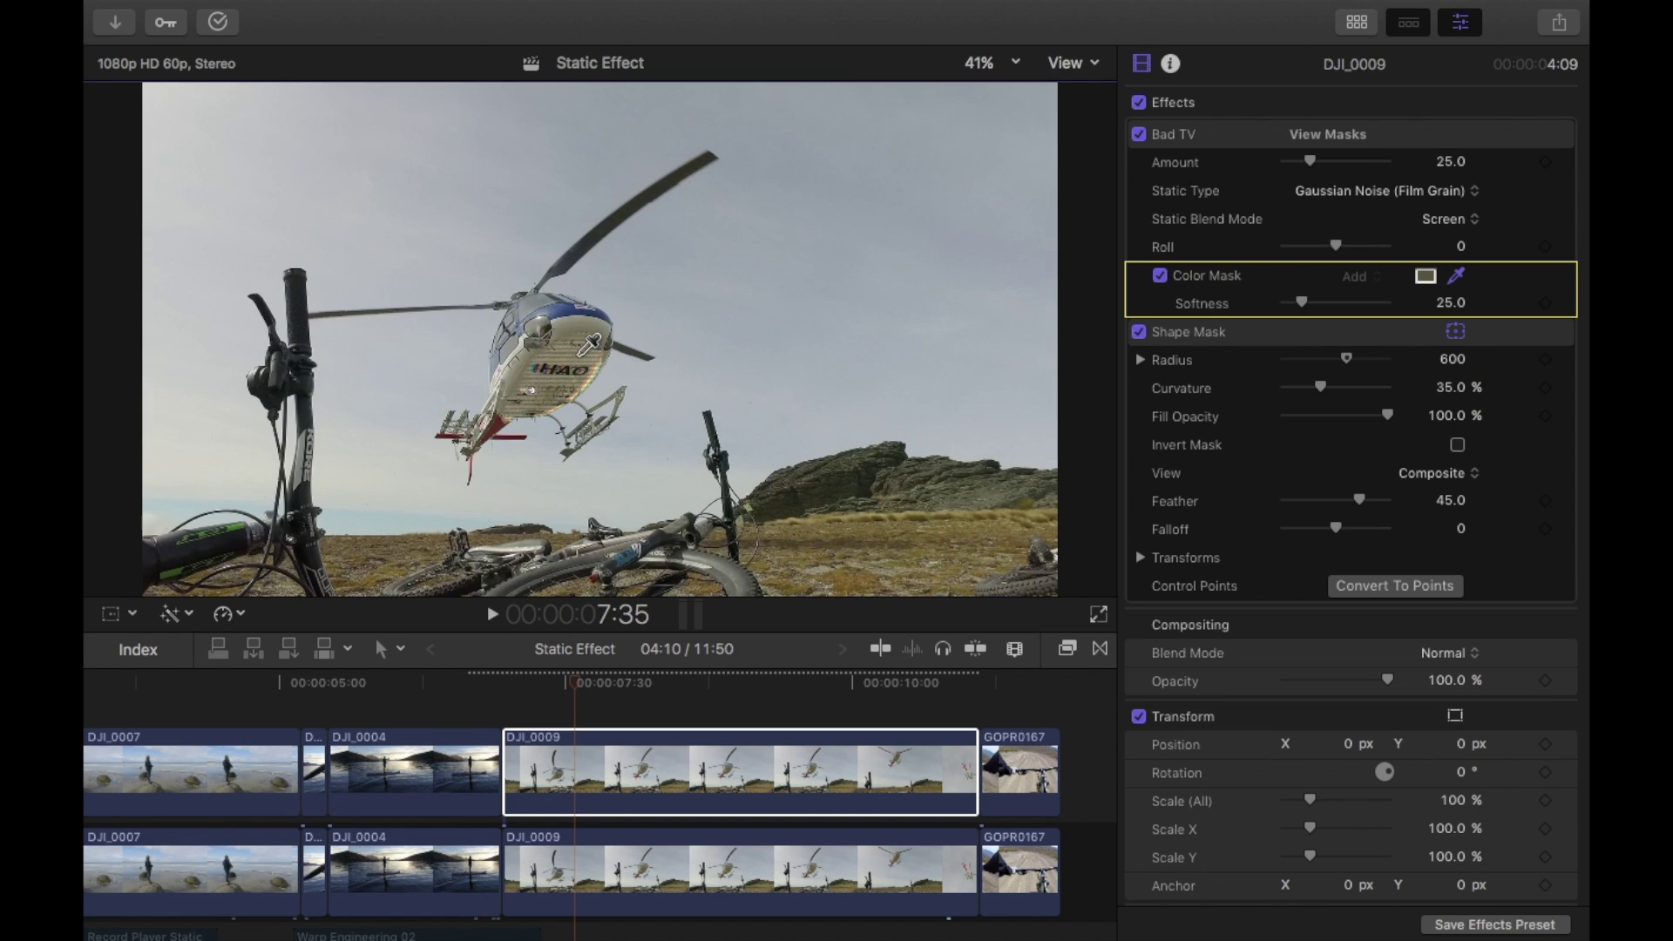
{"action": "left_click", "coordinate": [588, 344]}
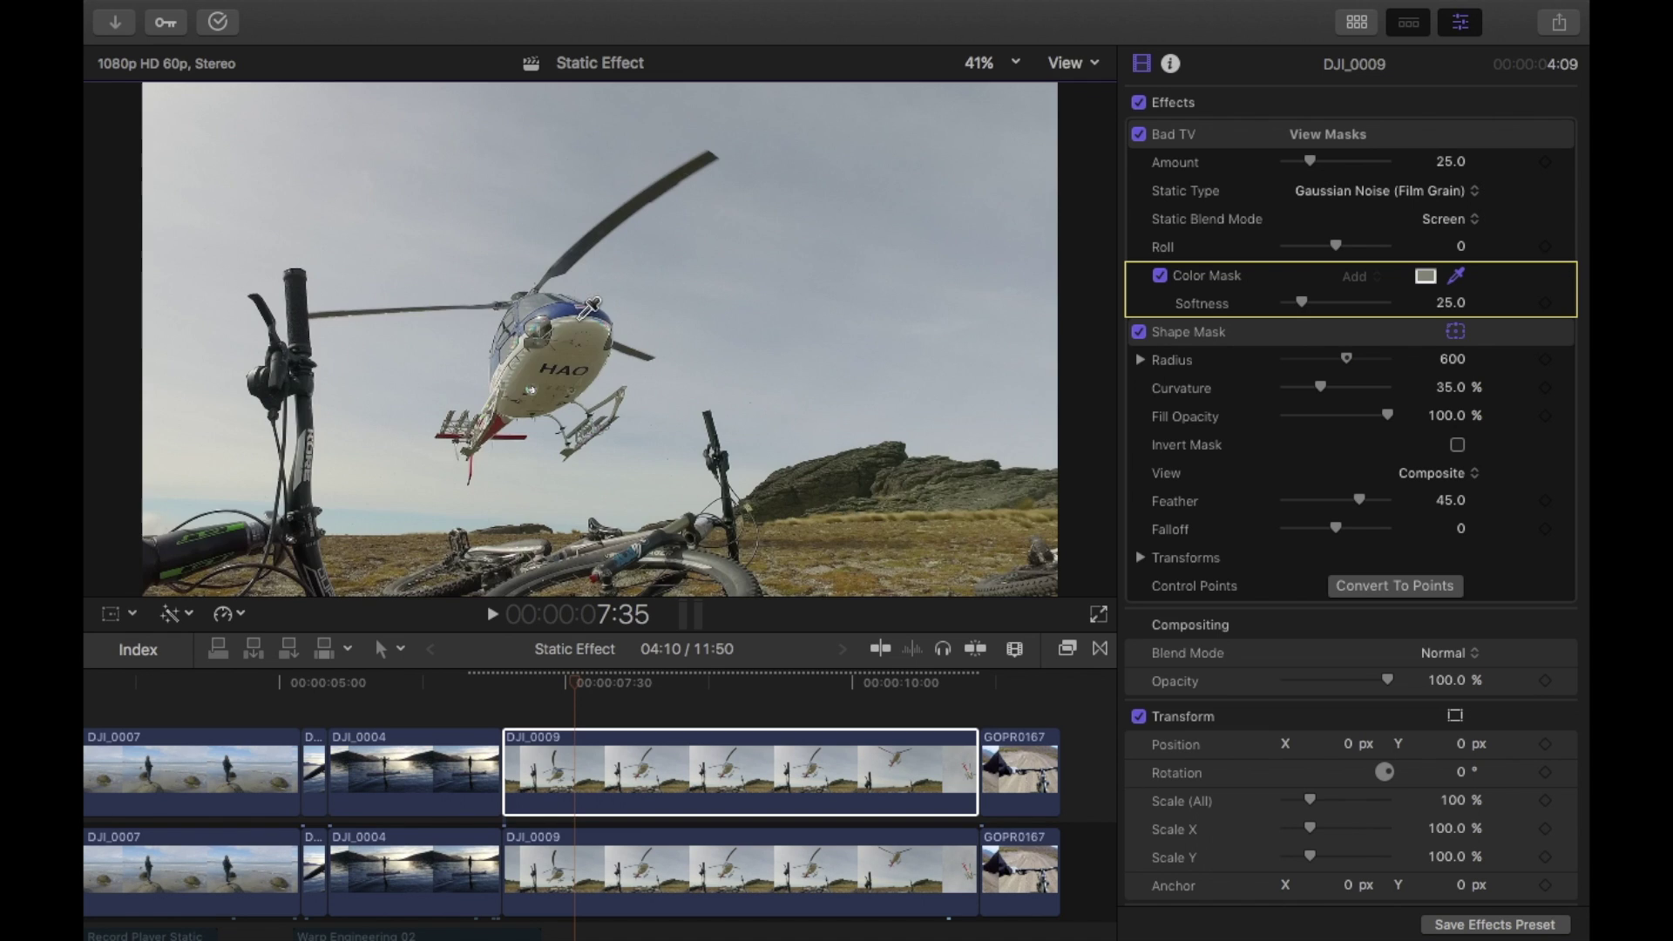
Step: Shrink DJI_0009's shape mask to a radius of 307.13 and position it around the helicopter's body at X -134.1, Y -48.8 px
{"action": "left_click", "coordinate": [1344, 339]}
{"action": "left_click_drag", "start_coordinate": [885, 340], "coordinate": [801, 340]}
{"action": "left_click_drag", "start_coordinate": [599, 339], "coordinate": [552, 335]}
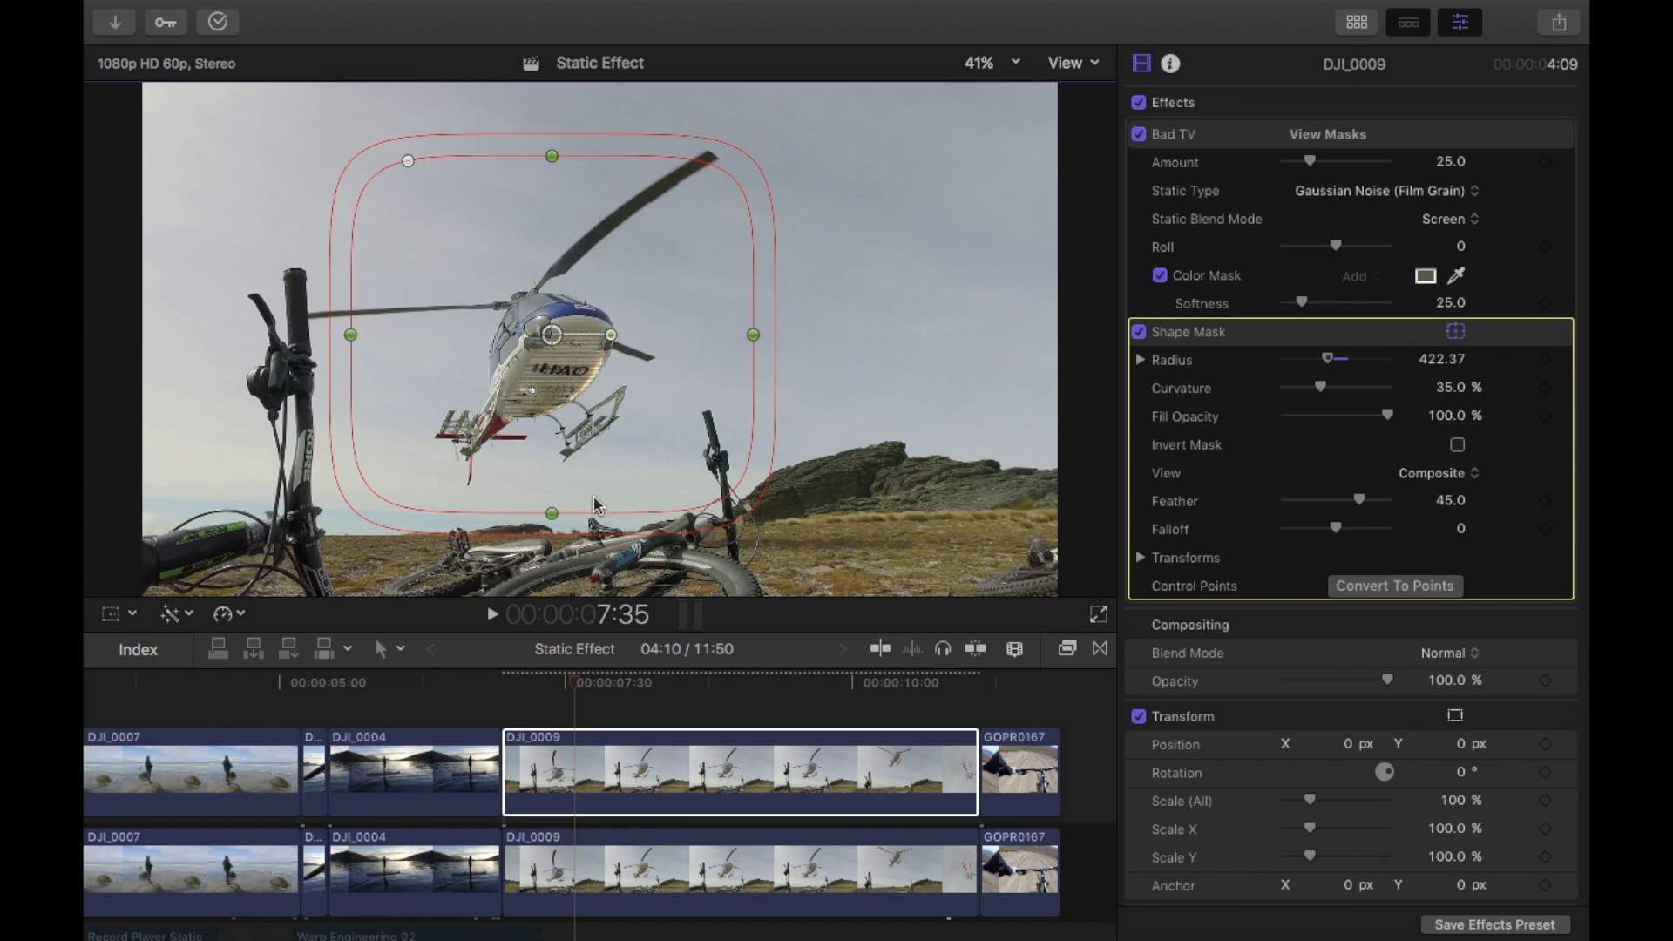
{"action": "left_click_drag", "start_coordinate": [551, 510], "coordinate": [546, 463]}
{"action": "left_click_drag", "start_coordinate": [559, 335], "coordinate": [542, 364]}
{"action": "left_click_drag", "start_coordinate": [740, 369], "coordinate": [683, 366]}
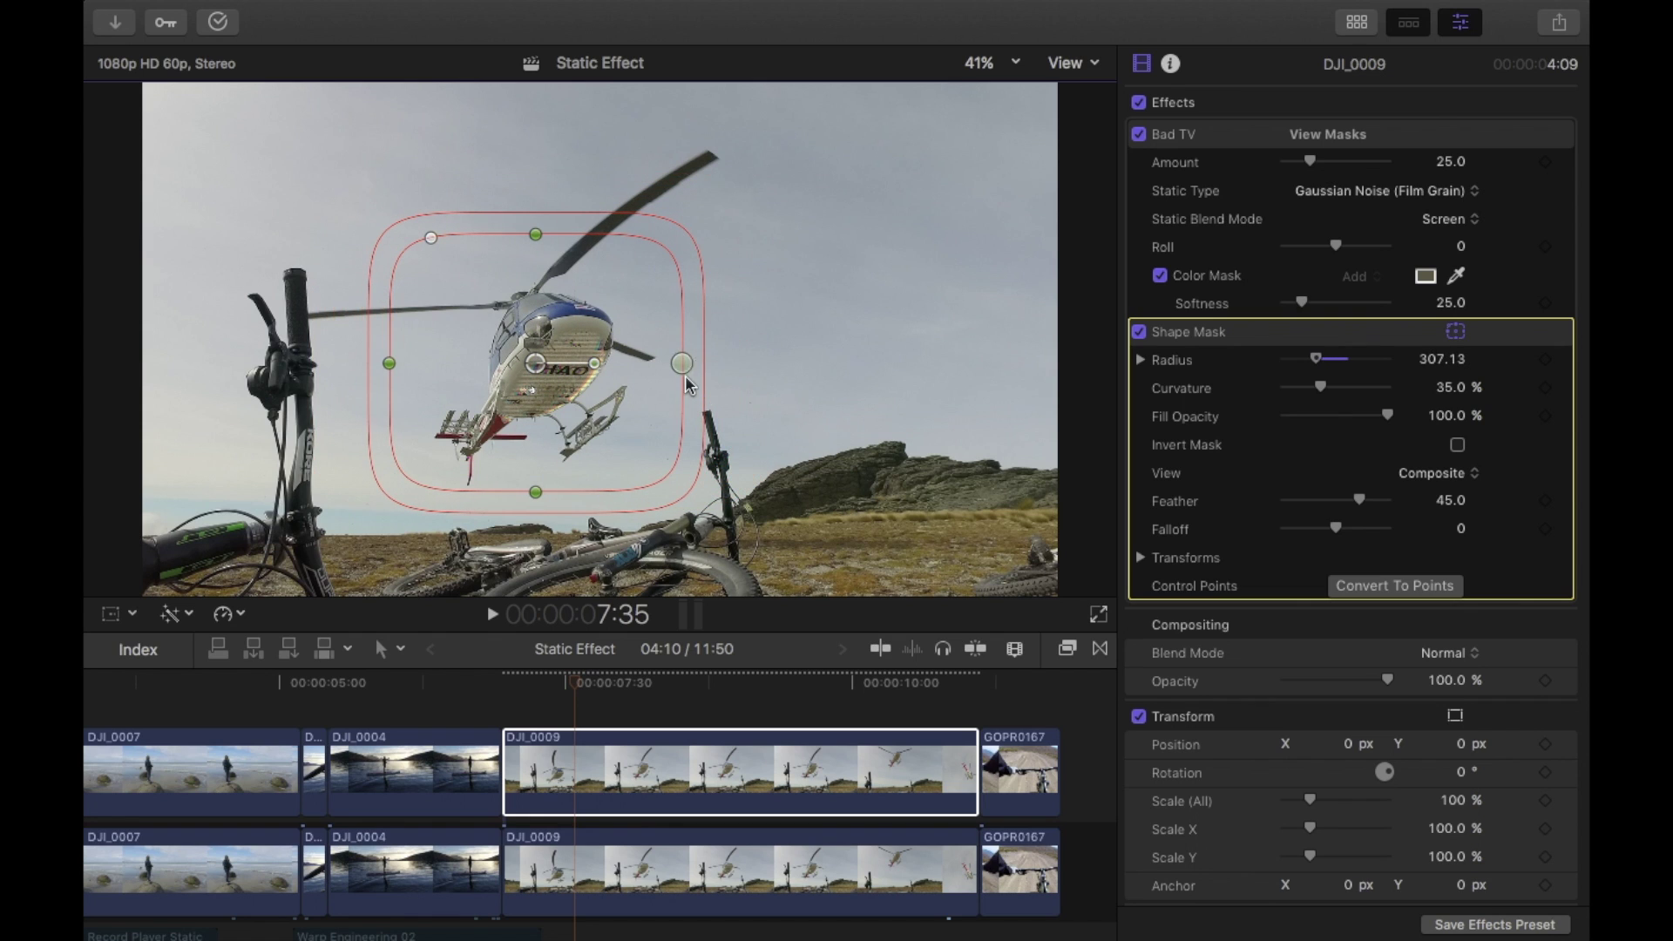
Step: Add a keyframe for the shape mask's transform position at the start of DJI_0009
{"action": "left_click", "coordinate": [549, 684]}
{"action": "left_click_drag", "start_coordinate": [549, 684], "coordinate": [501, 687]}
{"action": "left_click", "coordinate": [1142, 560]}
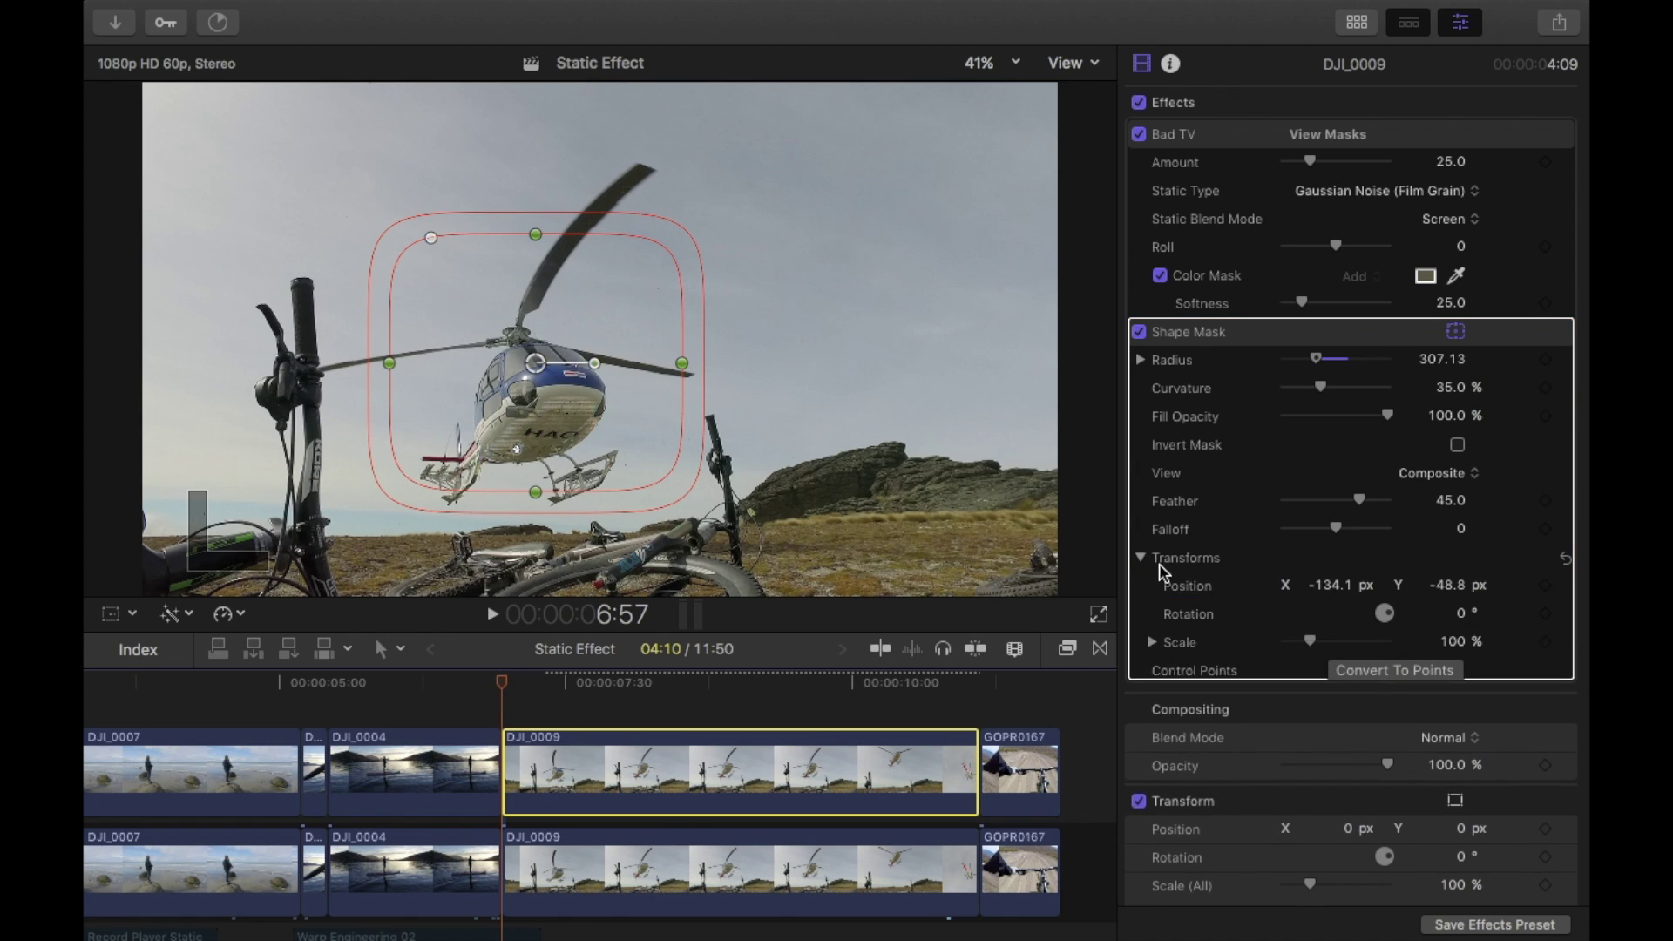
{"action": "key", "text": "Left"}
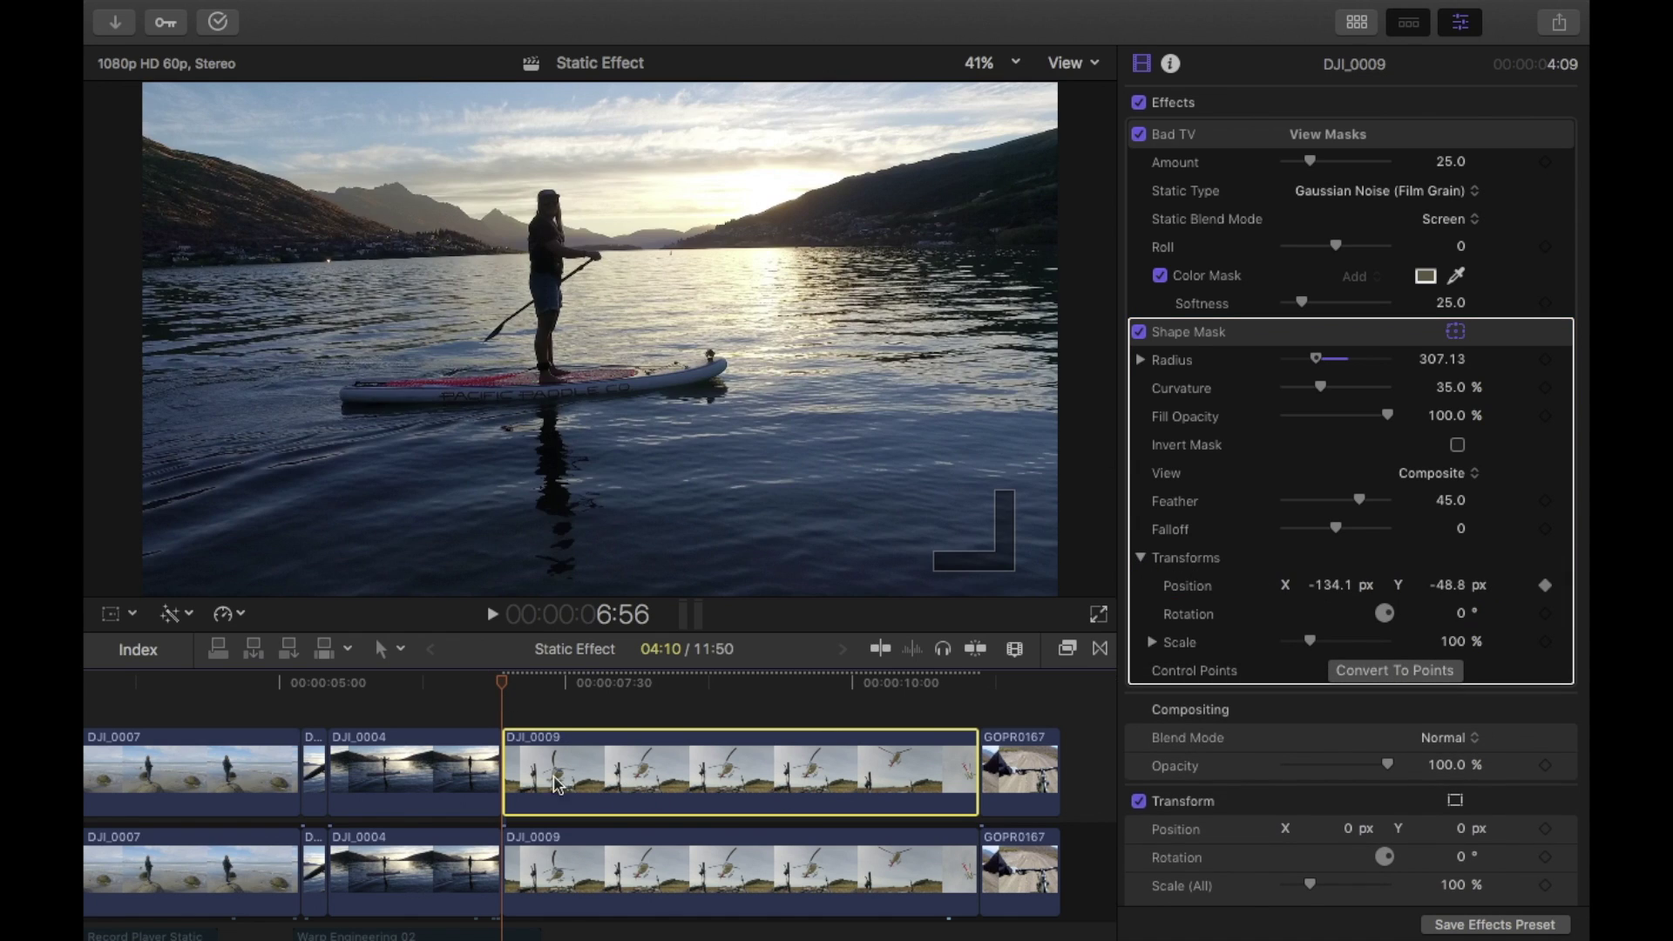
Step: Keyframe DJI_0009's shape mask to follow the helicopter, repositioning it at about 8:14 and again at 11:00 near the clip's end
{"action": "left_click_drag", "start_coordinate": [508, 680], "coordinate": [652, 681]}
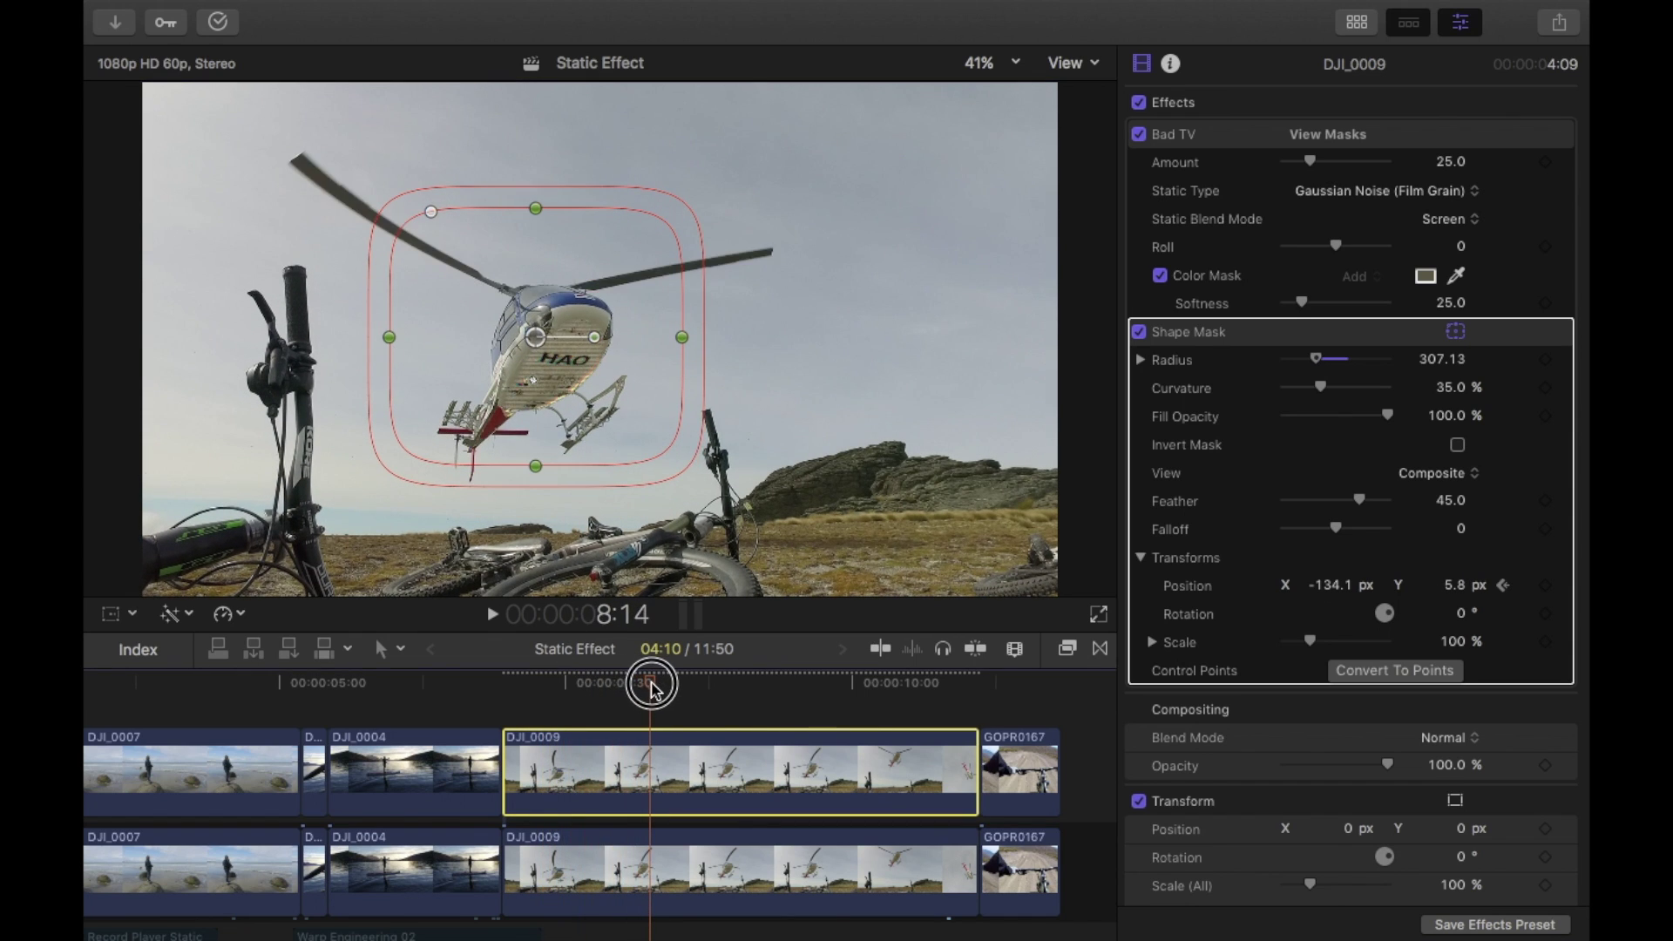
{"action": "left_click", "coordinate": [537, 335]}
{"action": "left_click_drag", "start_coordinate": [649, 681], "coordinate": [953, 694]}
{"action": "left_click", "coordinate": [966, 686]}
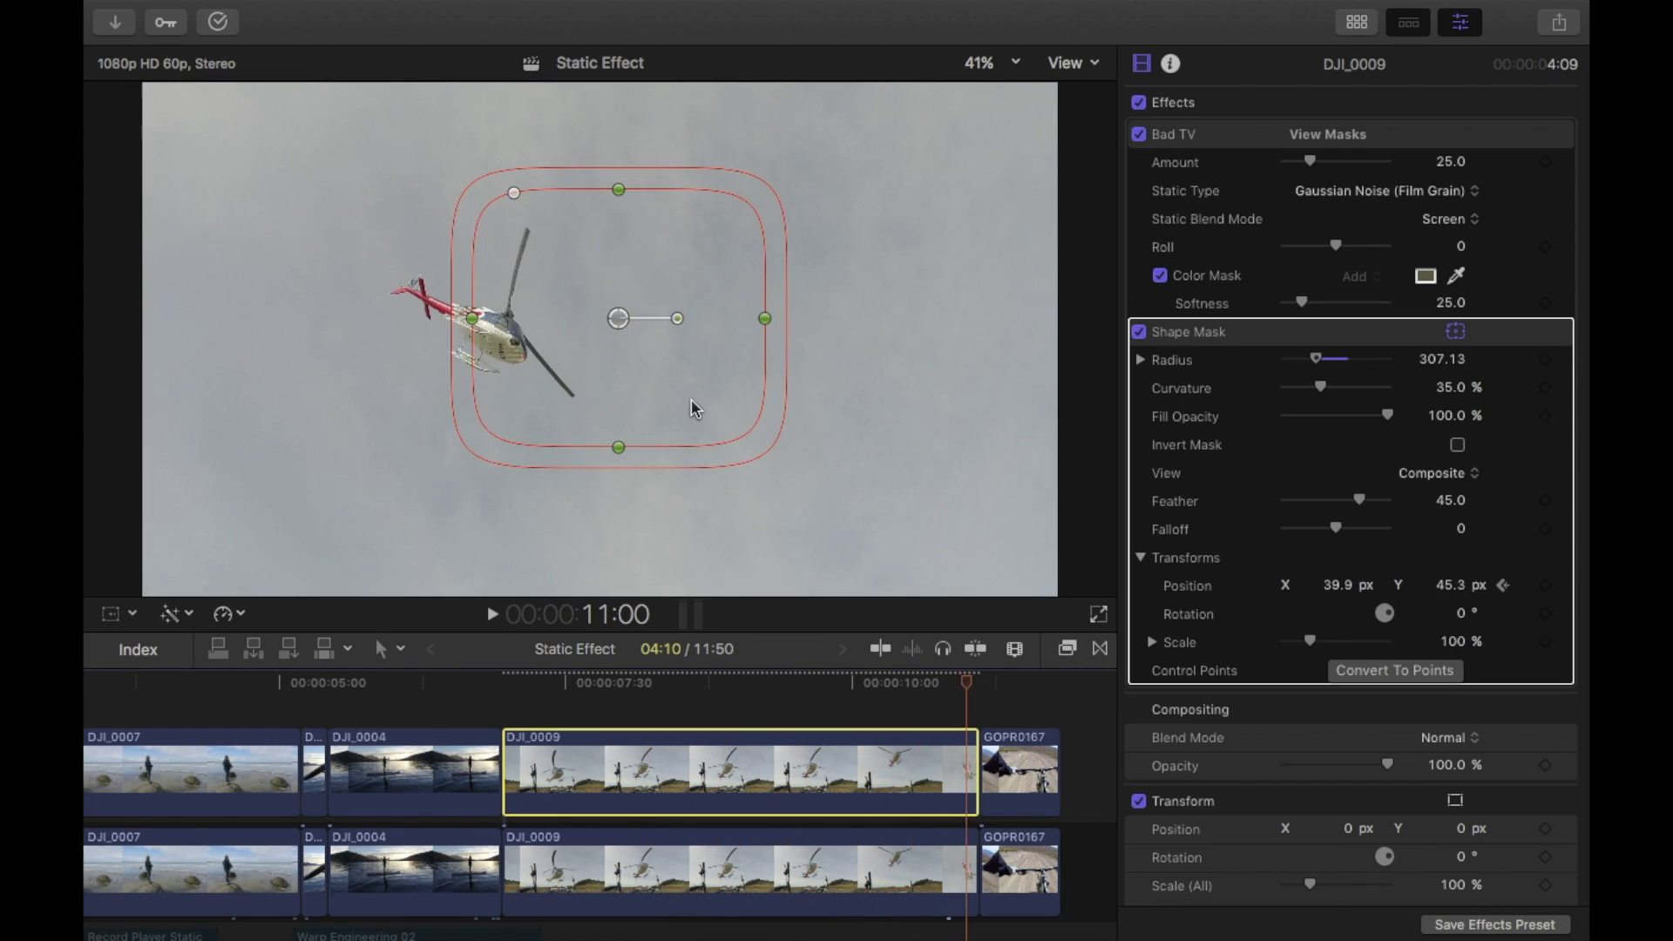
{"action": "left_click_drag", "start_coordinate": [617, 319], "coordinate": [426, 349]}
{"action": "left_click", "coordinate": [976, 683]}
{"action": "left_click", "coordinate": [651, 700]}
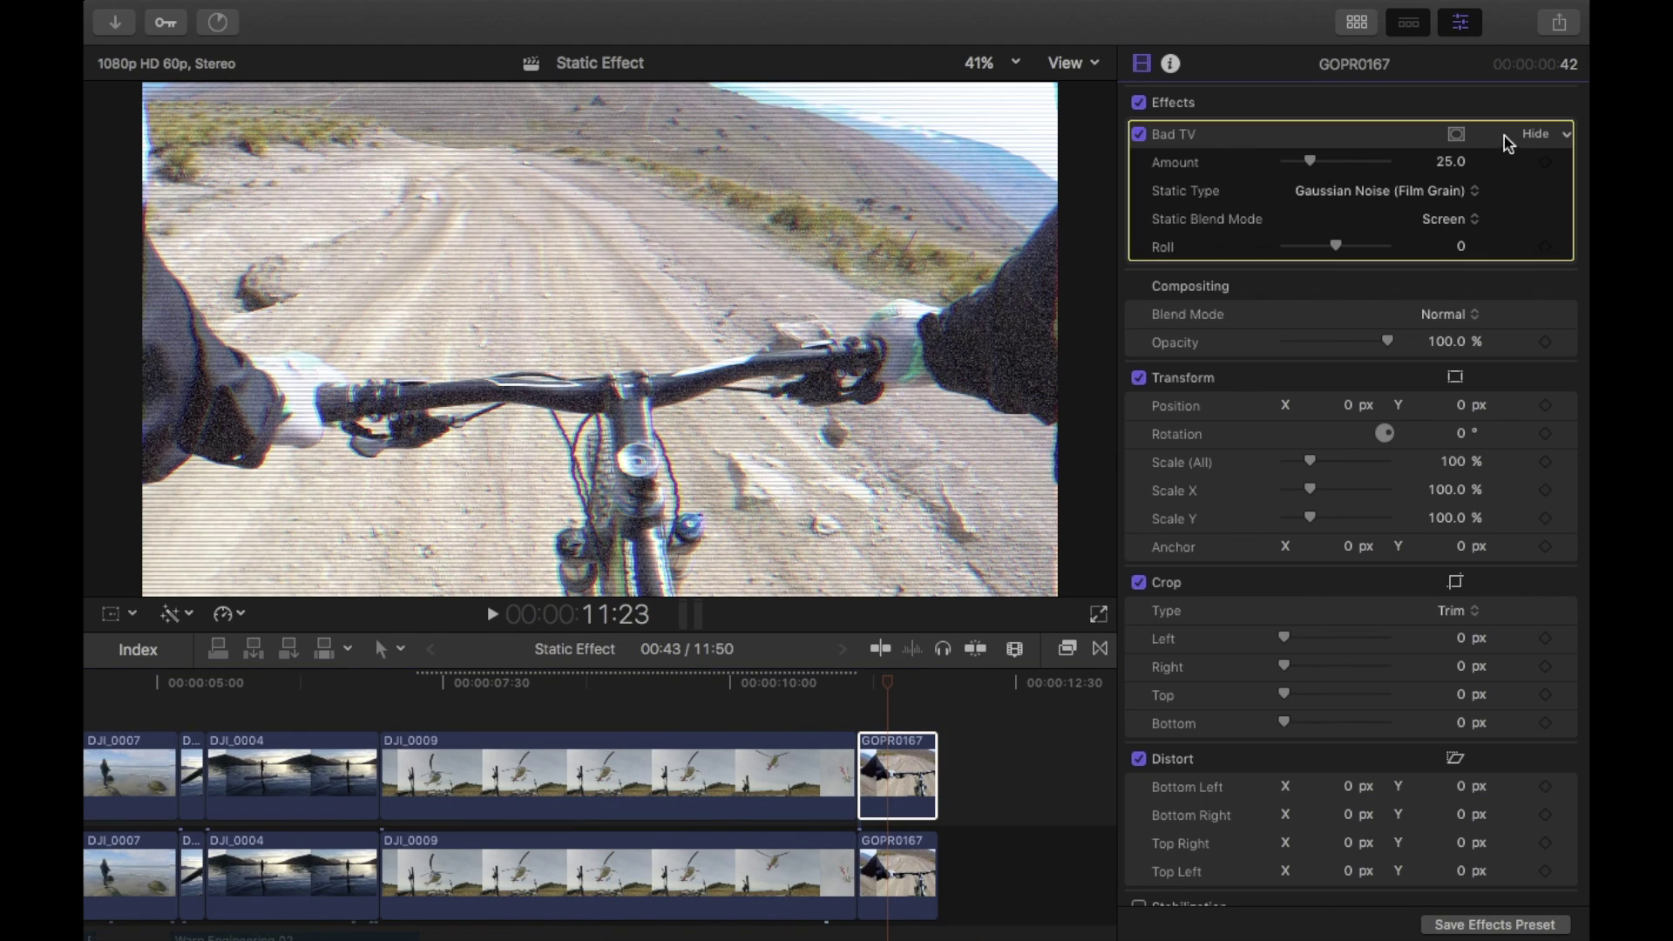
Step: Add a color mask to the Bad TV effect of the upper GOPR0167 clip and sample the bike's dark handlebar
{"action": "left_click", "coordinate": [1453, 132]}
{"action": "left_click", "coordinate": [1404, 167]}
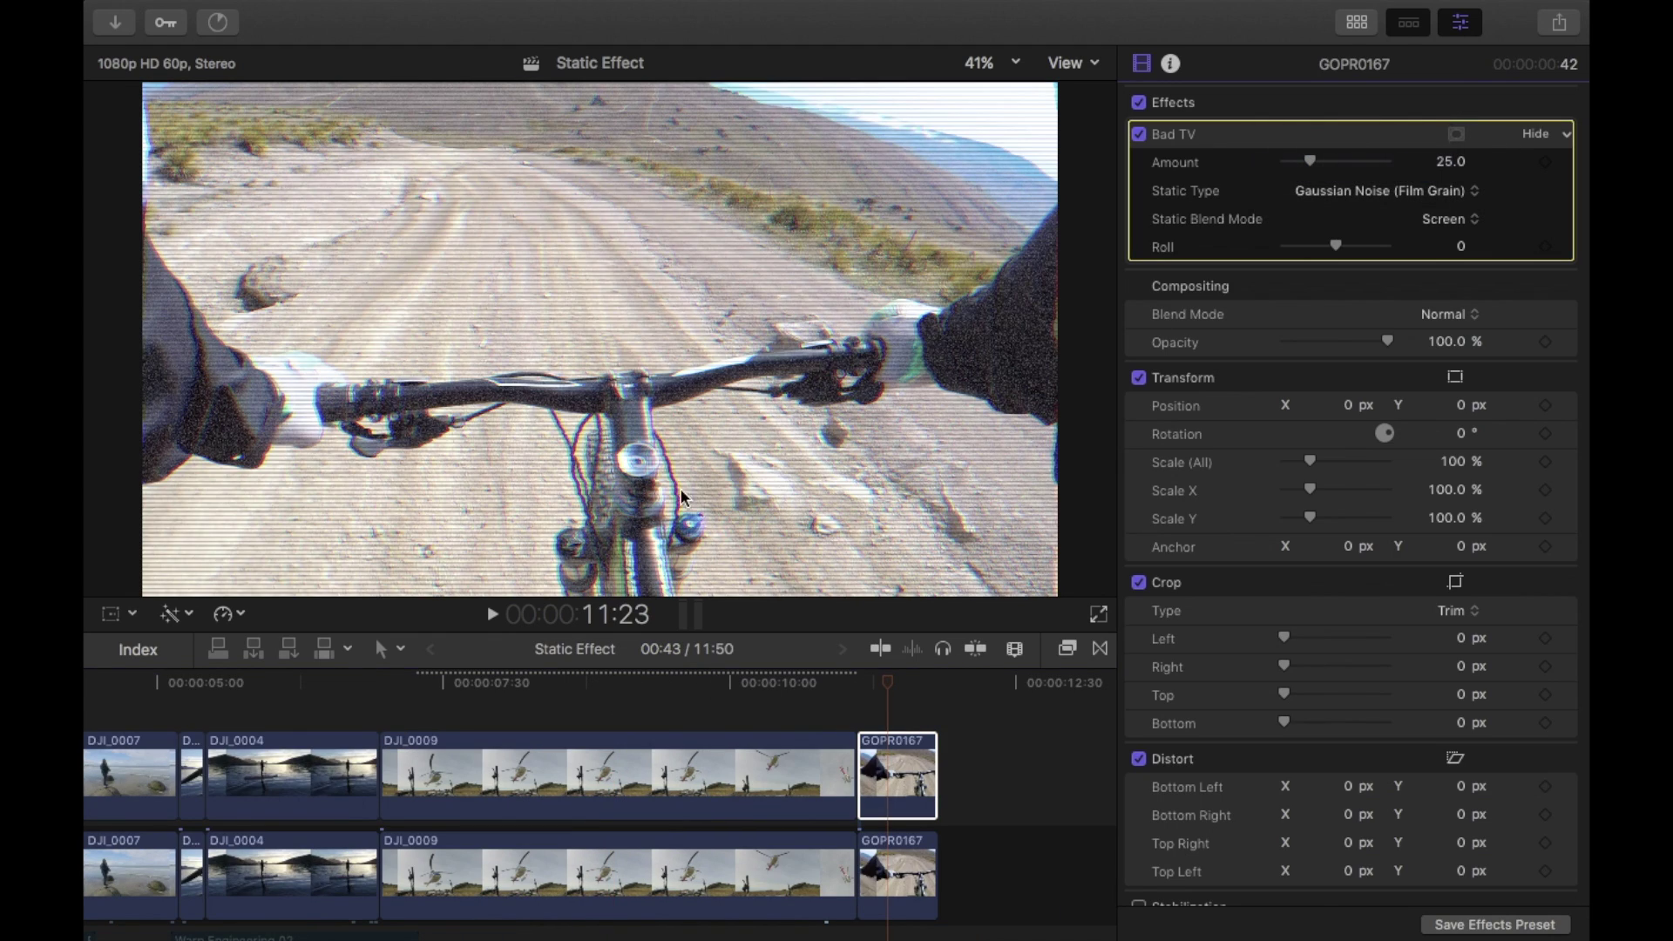
{"action": "left_click", "coordinate": [644, 416]}
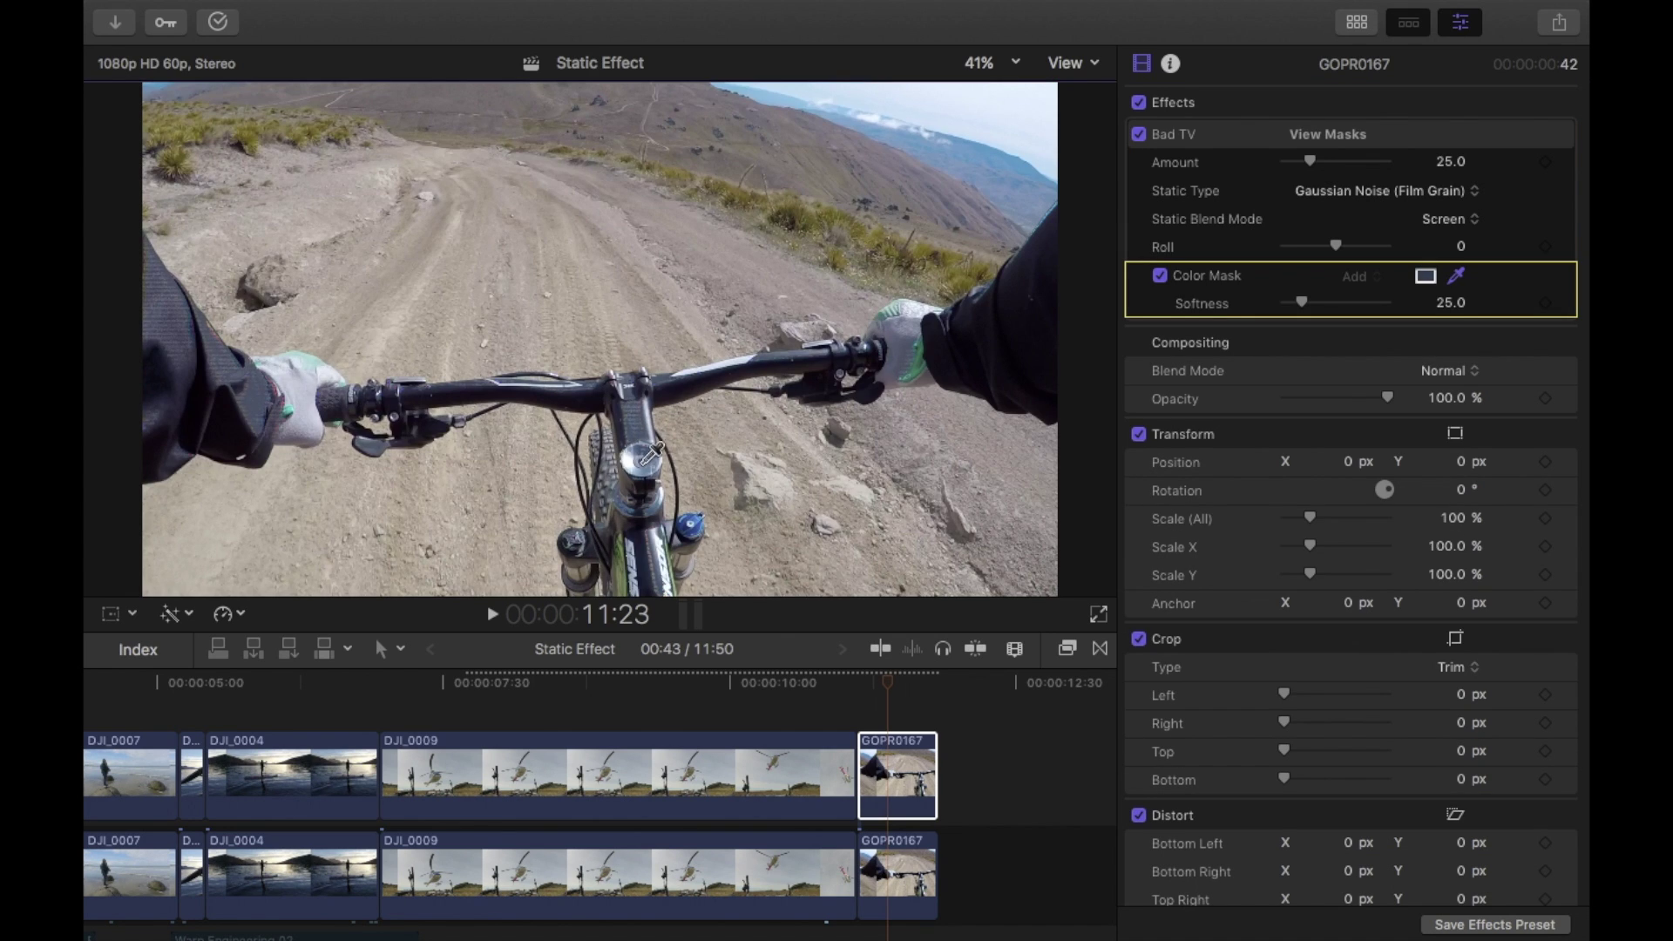
{"action": "left_click", "coordinate": [460, 381]}
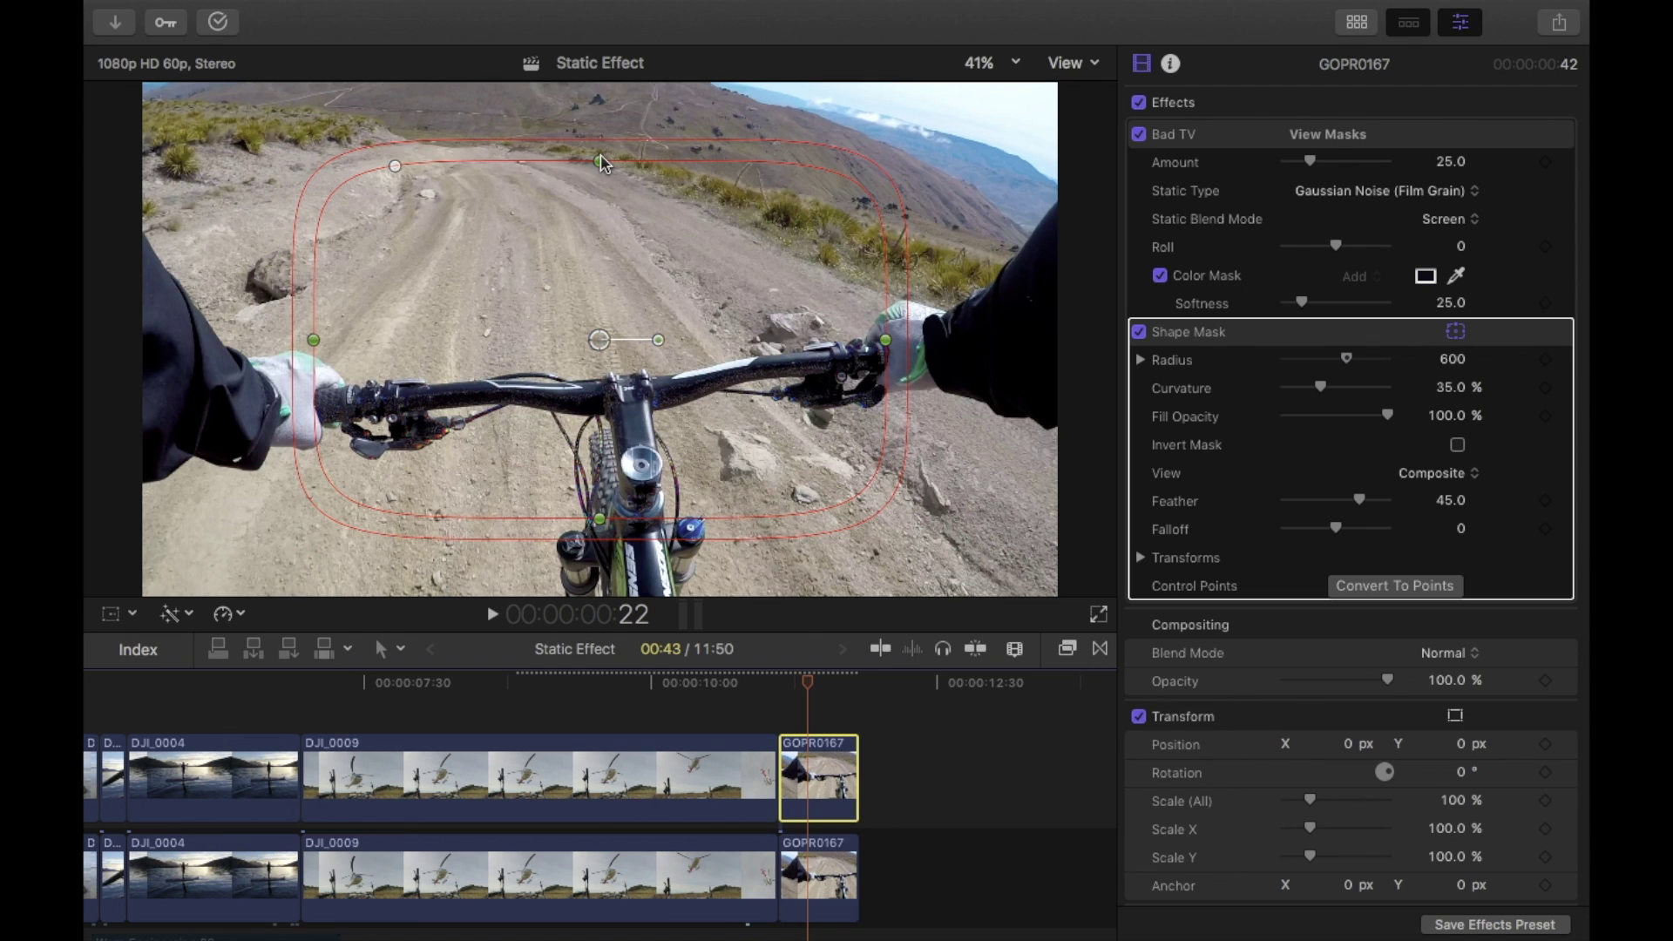
Step: Reduce the height of GOPR0167's shape mask and move it down over the bike's handlebar and stem
{"action": "left_click_drag", "start_coordinate": [602, 162], "coordinate": [599, 228]}
{"action": "left_click_drag", "start_coordinate": [600, 340], "coordinate": [614, 460]}
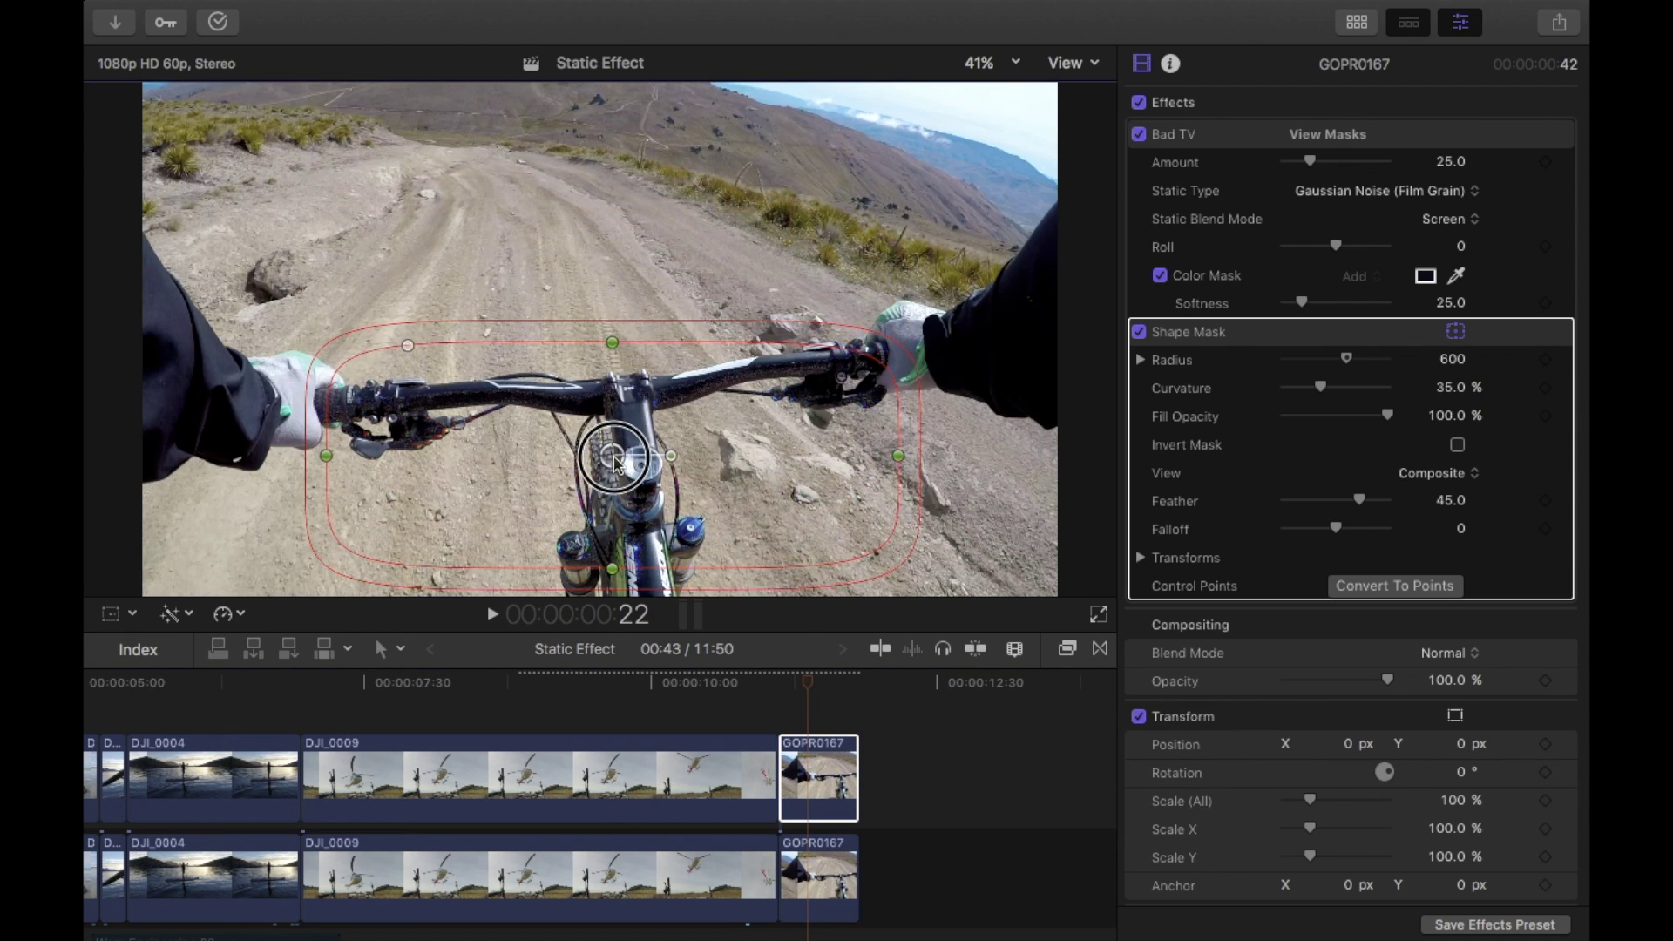
Step: Widen GOPR0167's shape mask to a radius of about 1053.8 and extend its height above the gloves, covering the whole handlebar
{"action": "left_click_drag", "start_coordinate": [326, 455], "coordinate": [109, 465]}
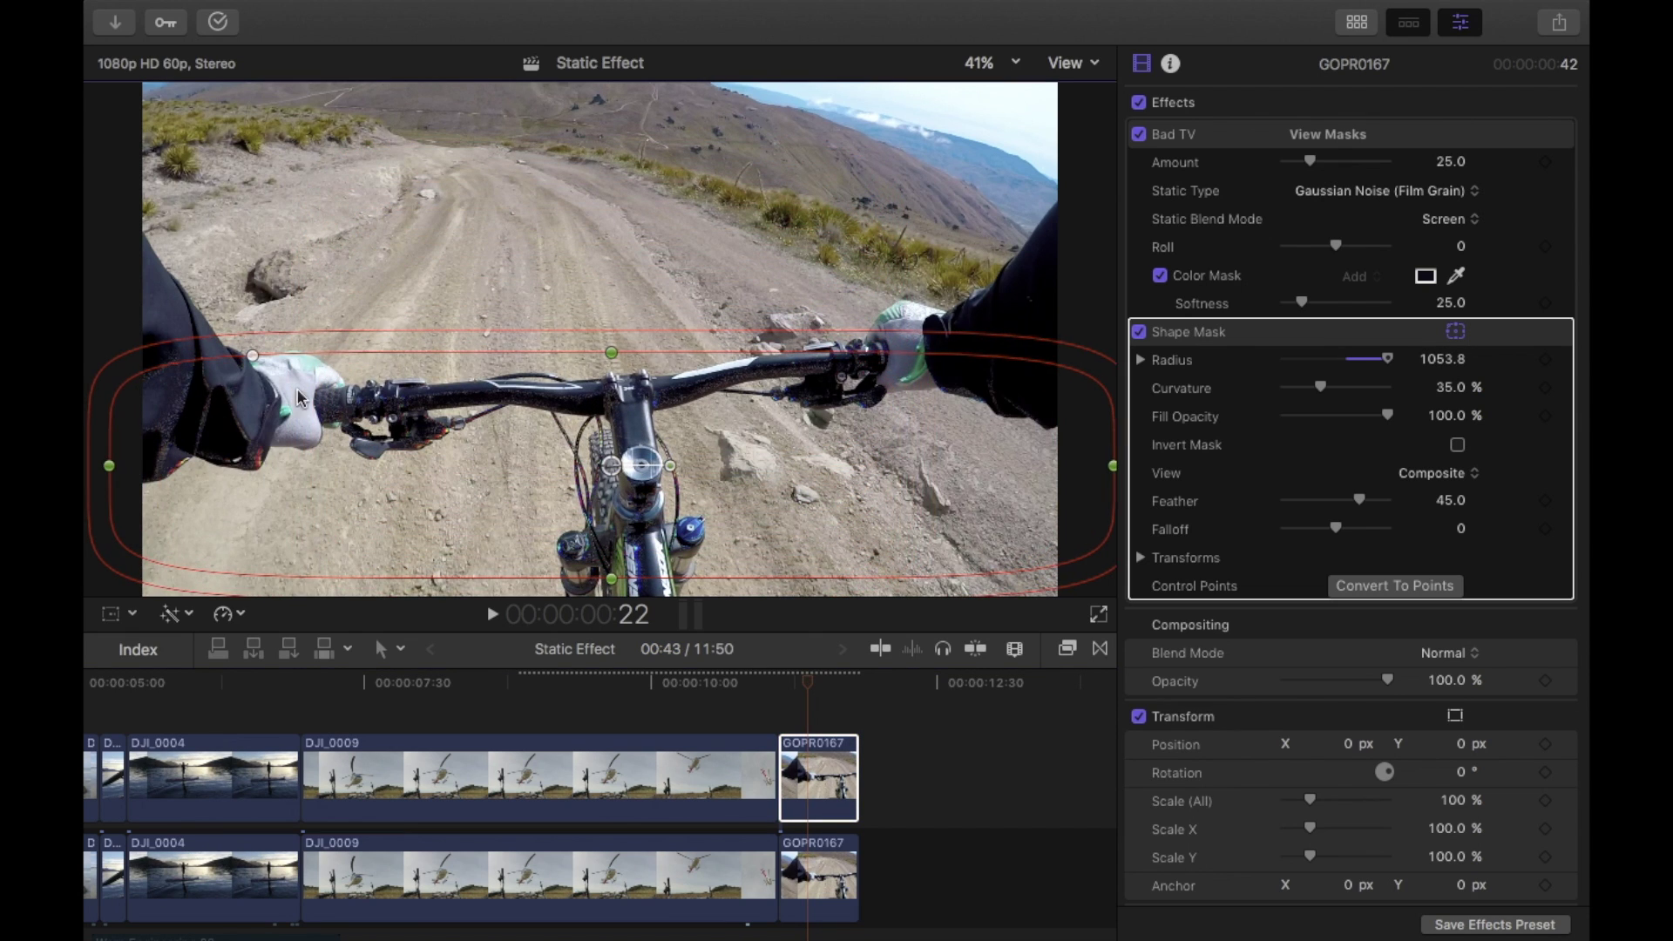
{"action": "left_click_drag", "start_coordinate": [615, 361], "coordinate": [610, 283]}
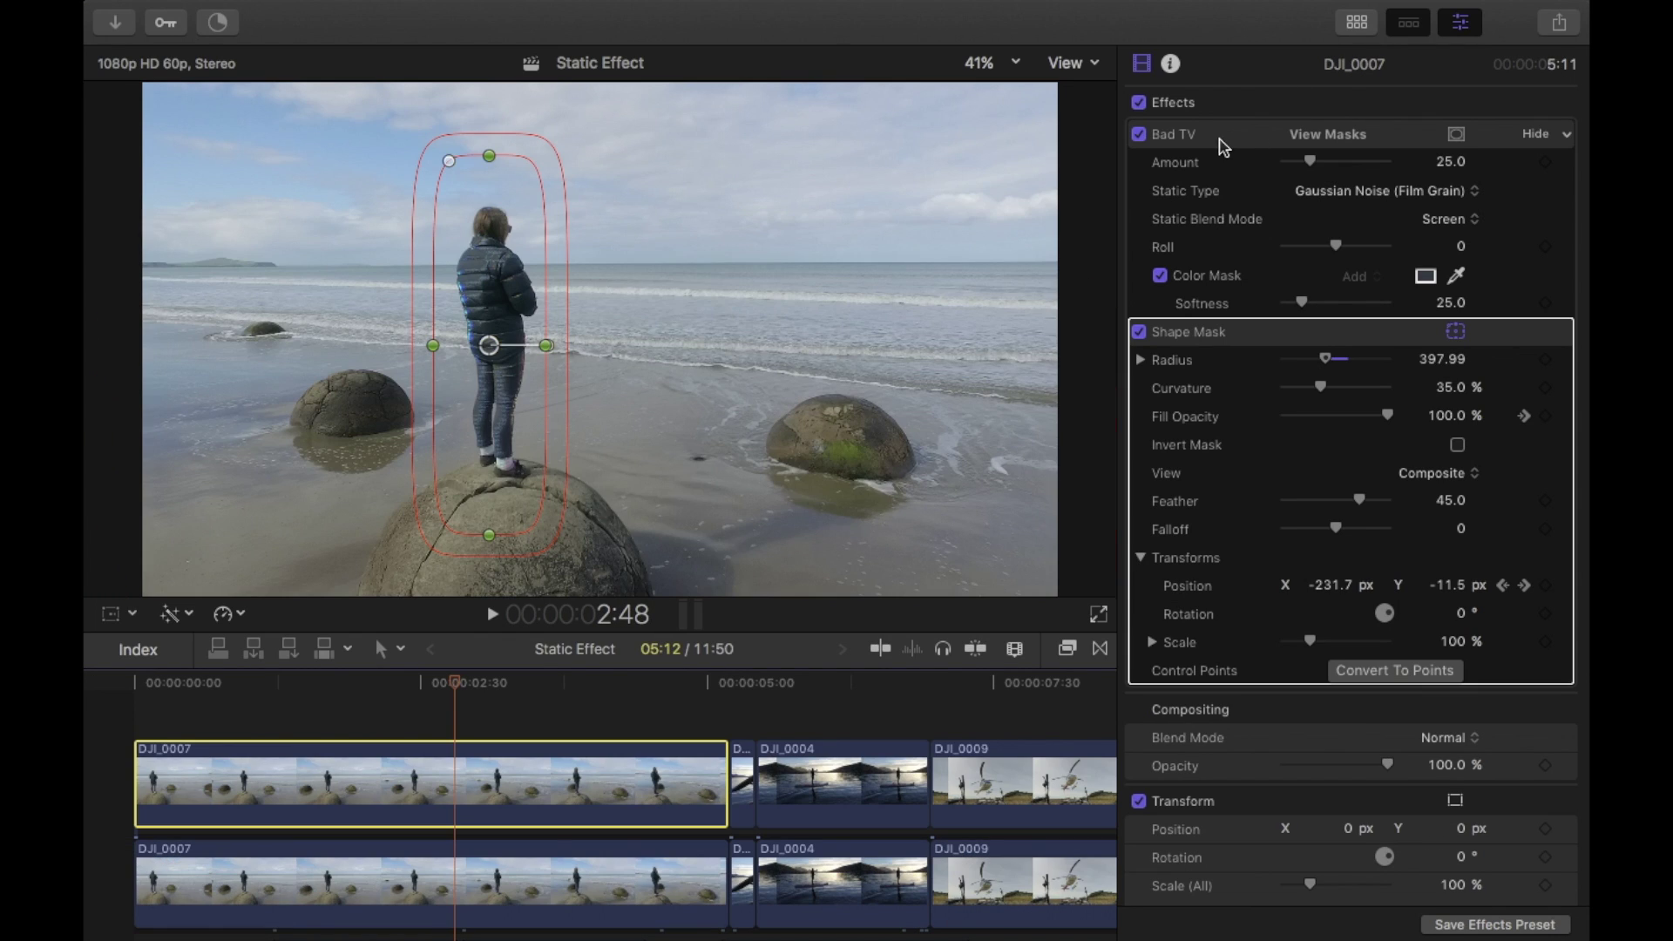
{"action": "left_click", "coordinate": [1218, 142]}
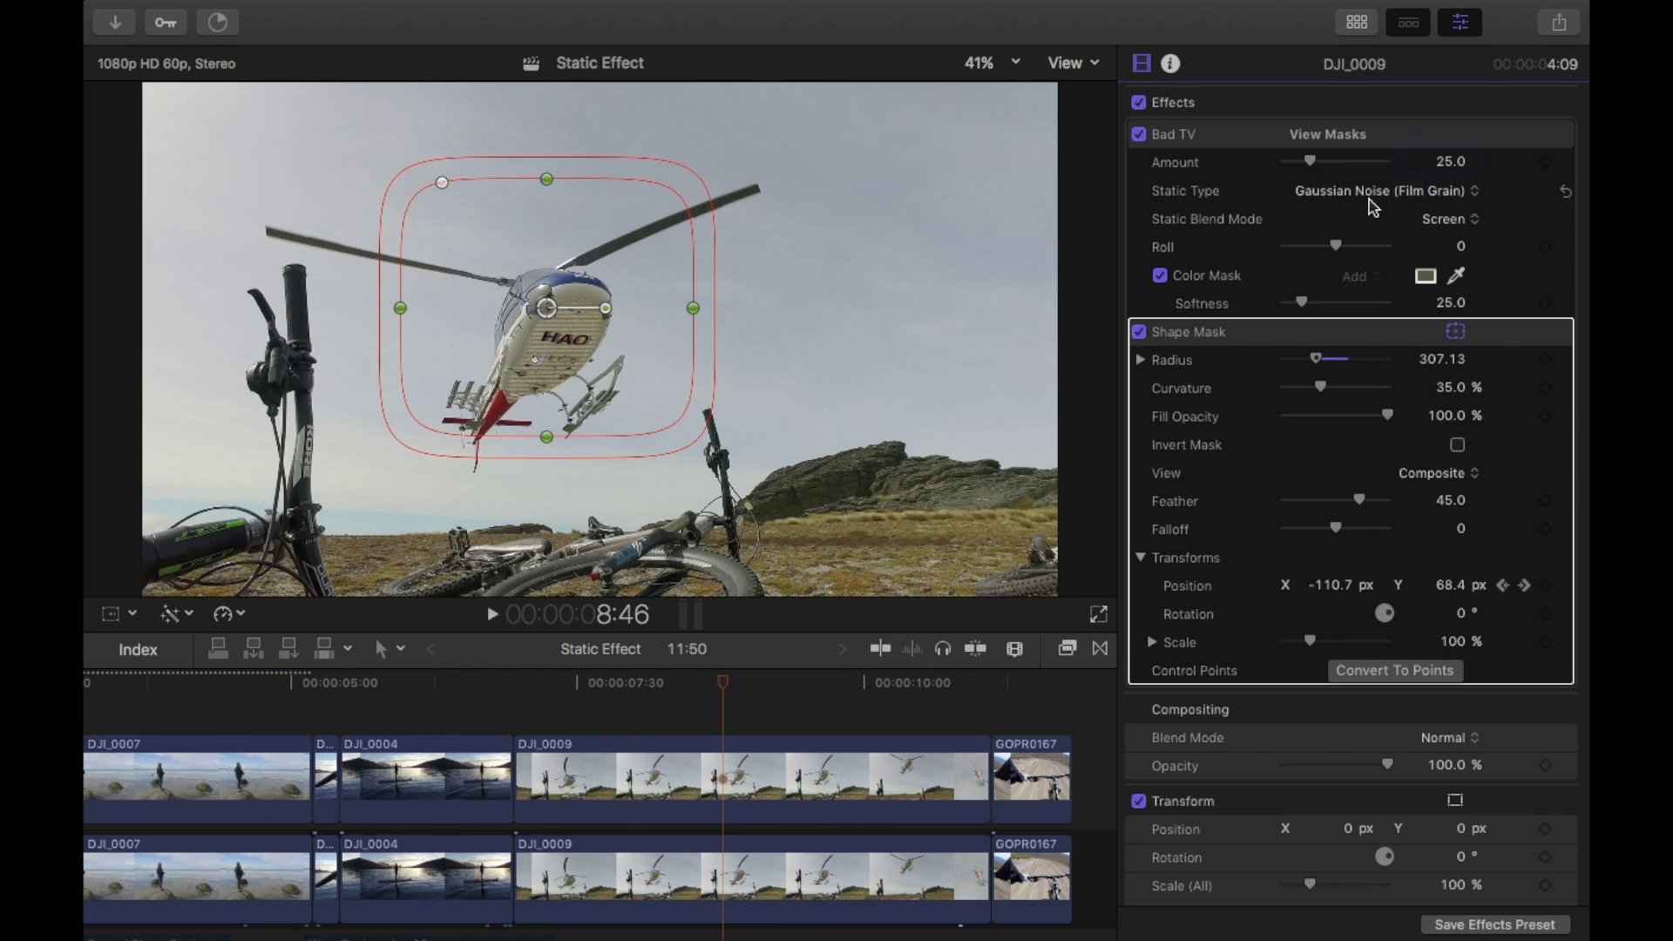
Step: Change the static type of DJI_0009's Bad TV effect to TV static and increase the effect's amount
{"action": "left_click", "coordinate": [1361, 192]}
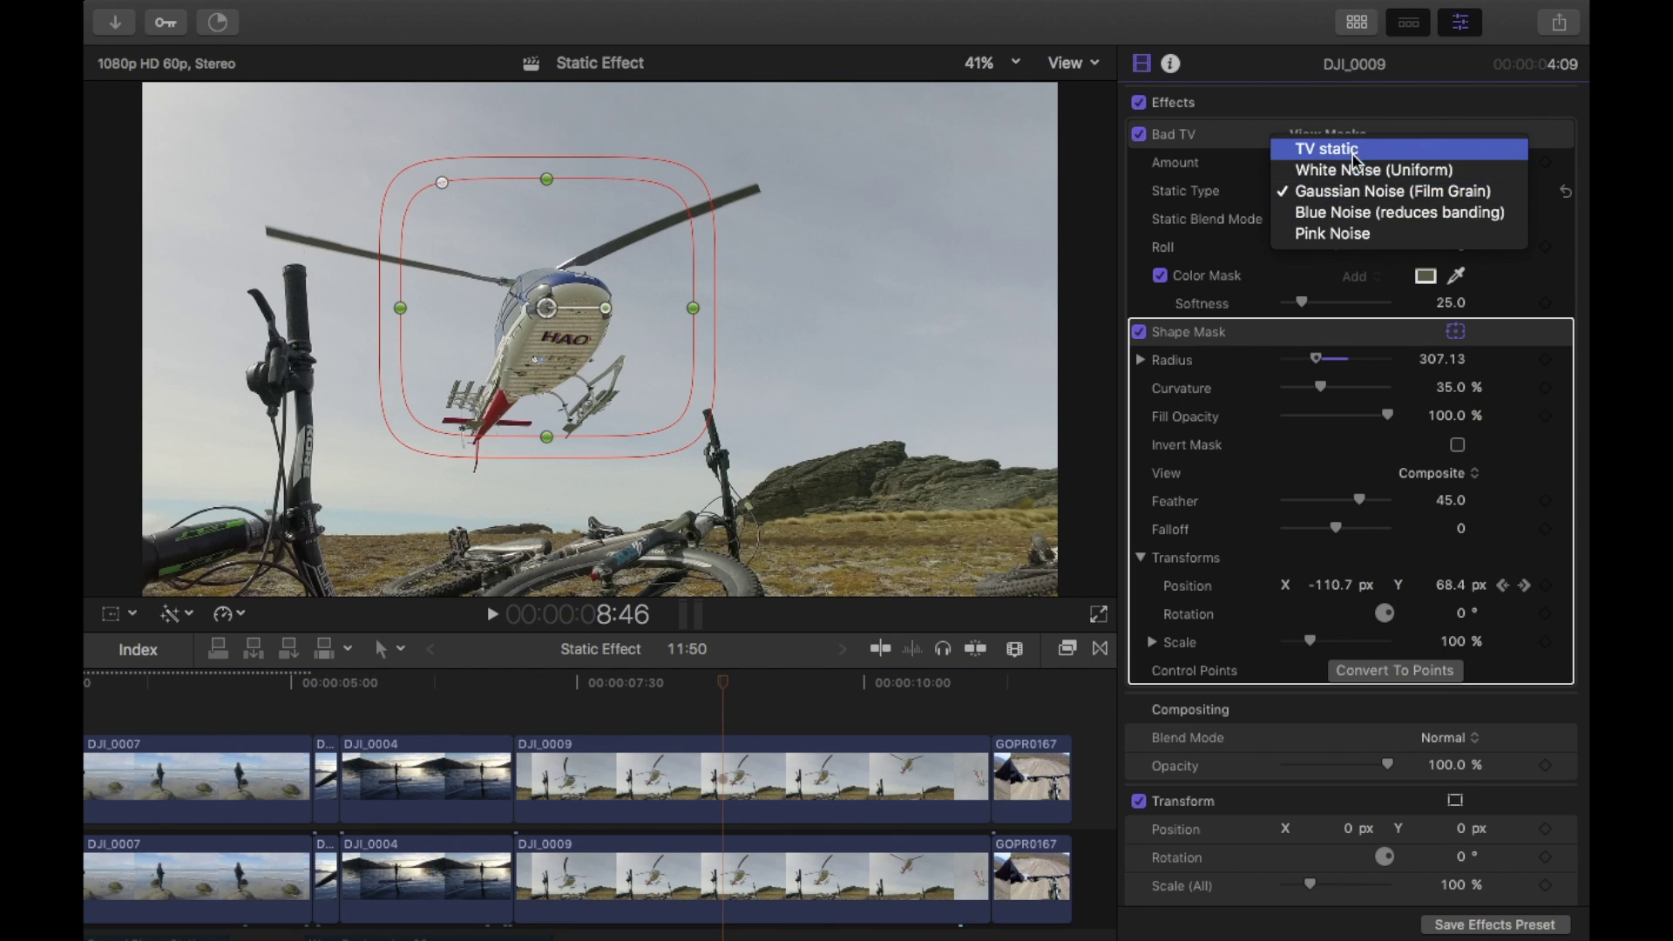
{"action": "left_click", "coordinate": [1352, 152]}
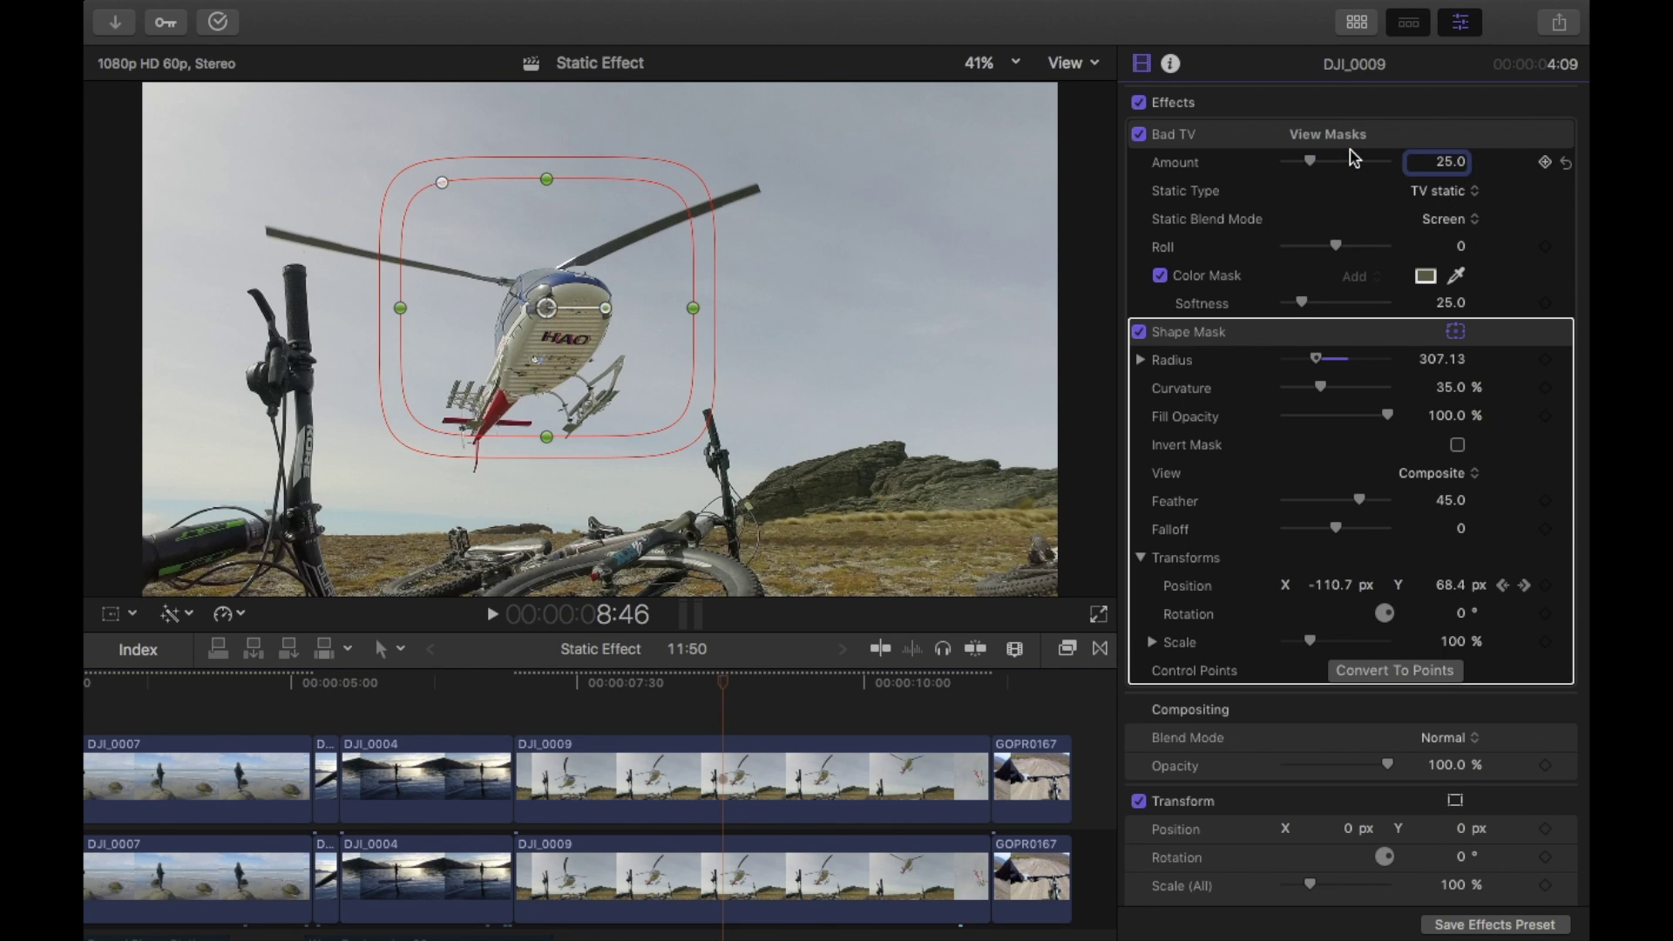
{"action": "left_click_drag", "start_coordinate": [1318, 165], "coordinate": [1386, 168]}
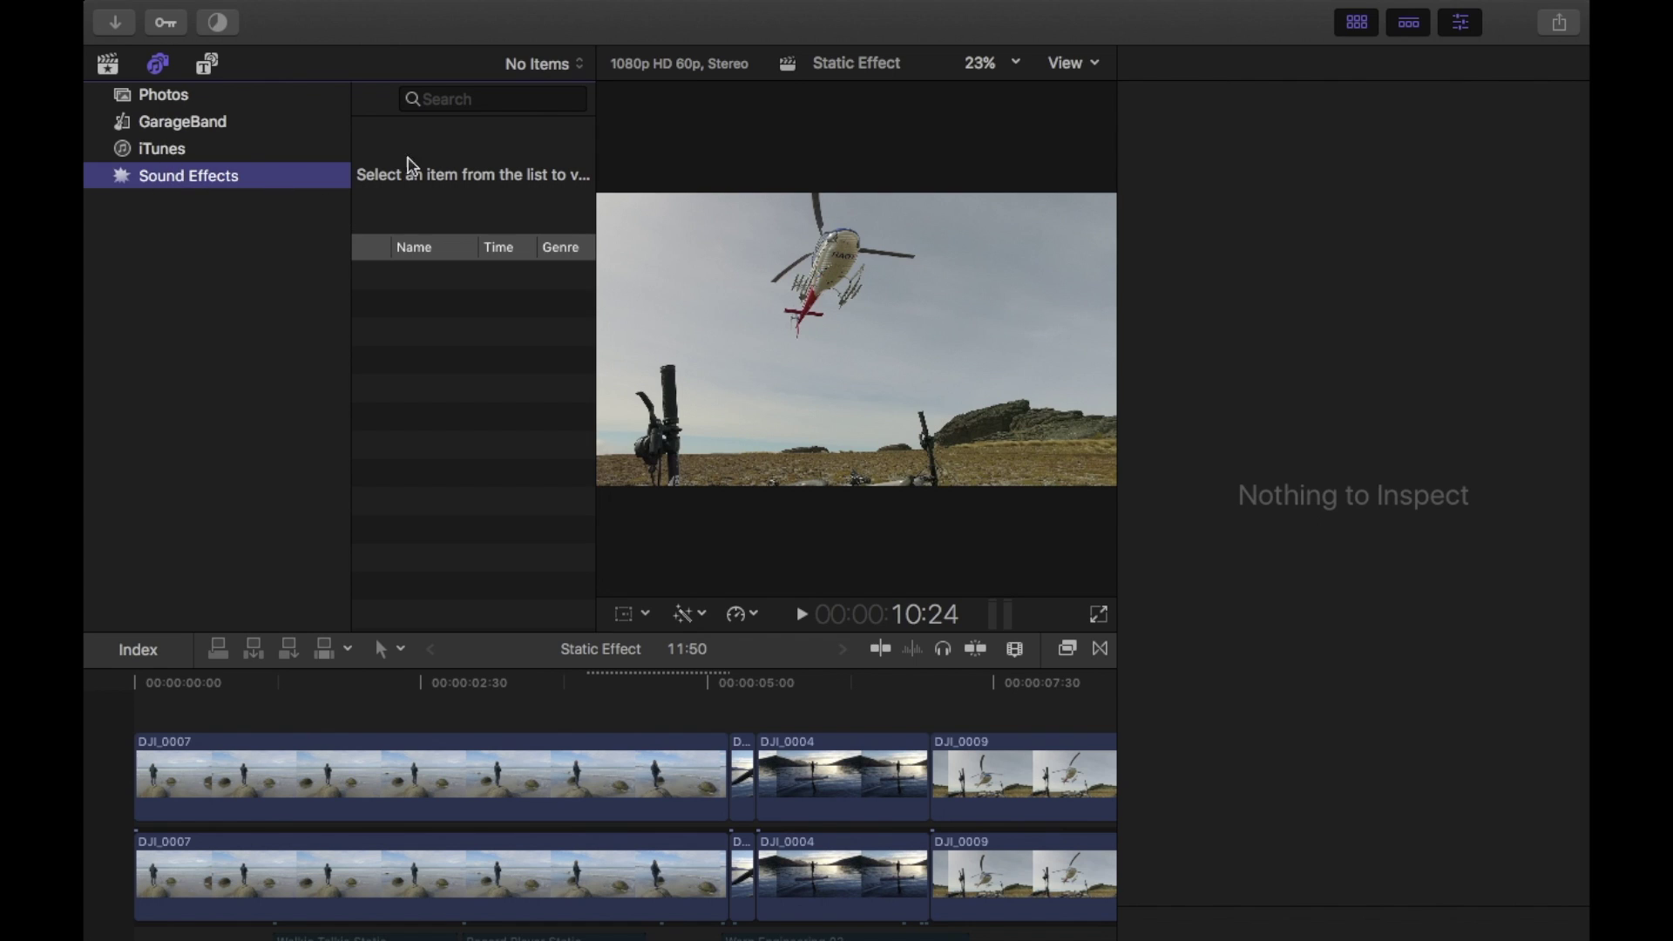
Step: Search the sound effects library for "static", clearing the search and hiding the browser when done
{"action": "left_click", "coordinate": [435, 98]}
{"action": "type", "text": "stat"}
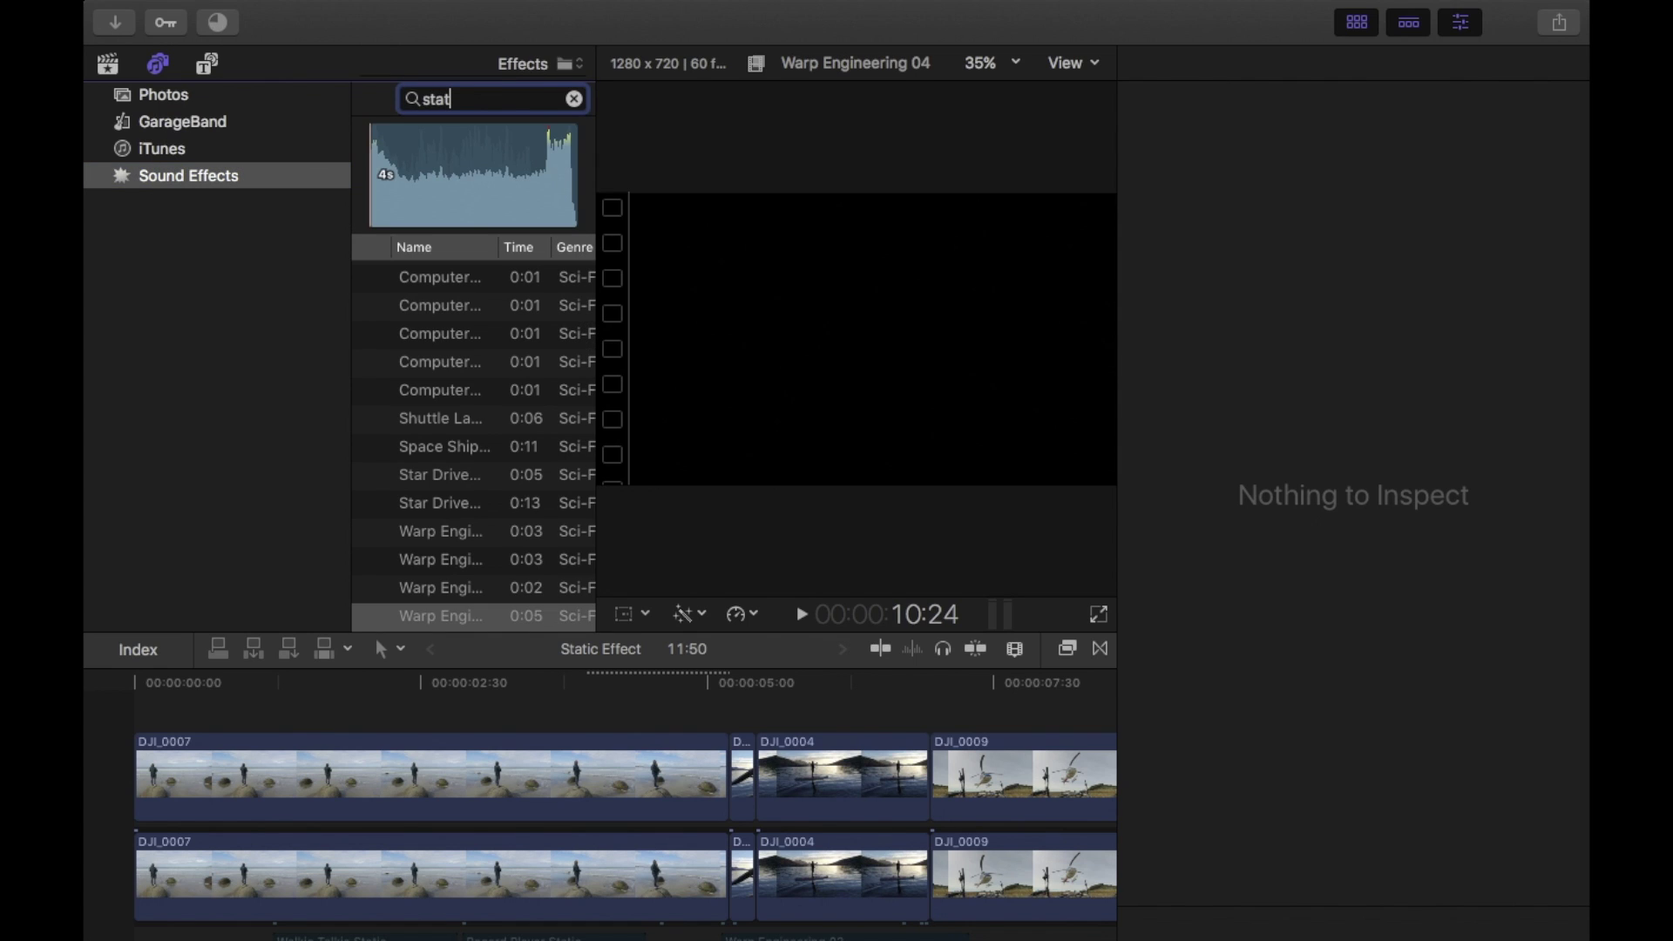
{"action": "type", "text": "ic"}
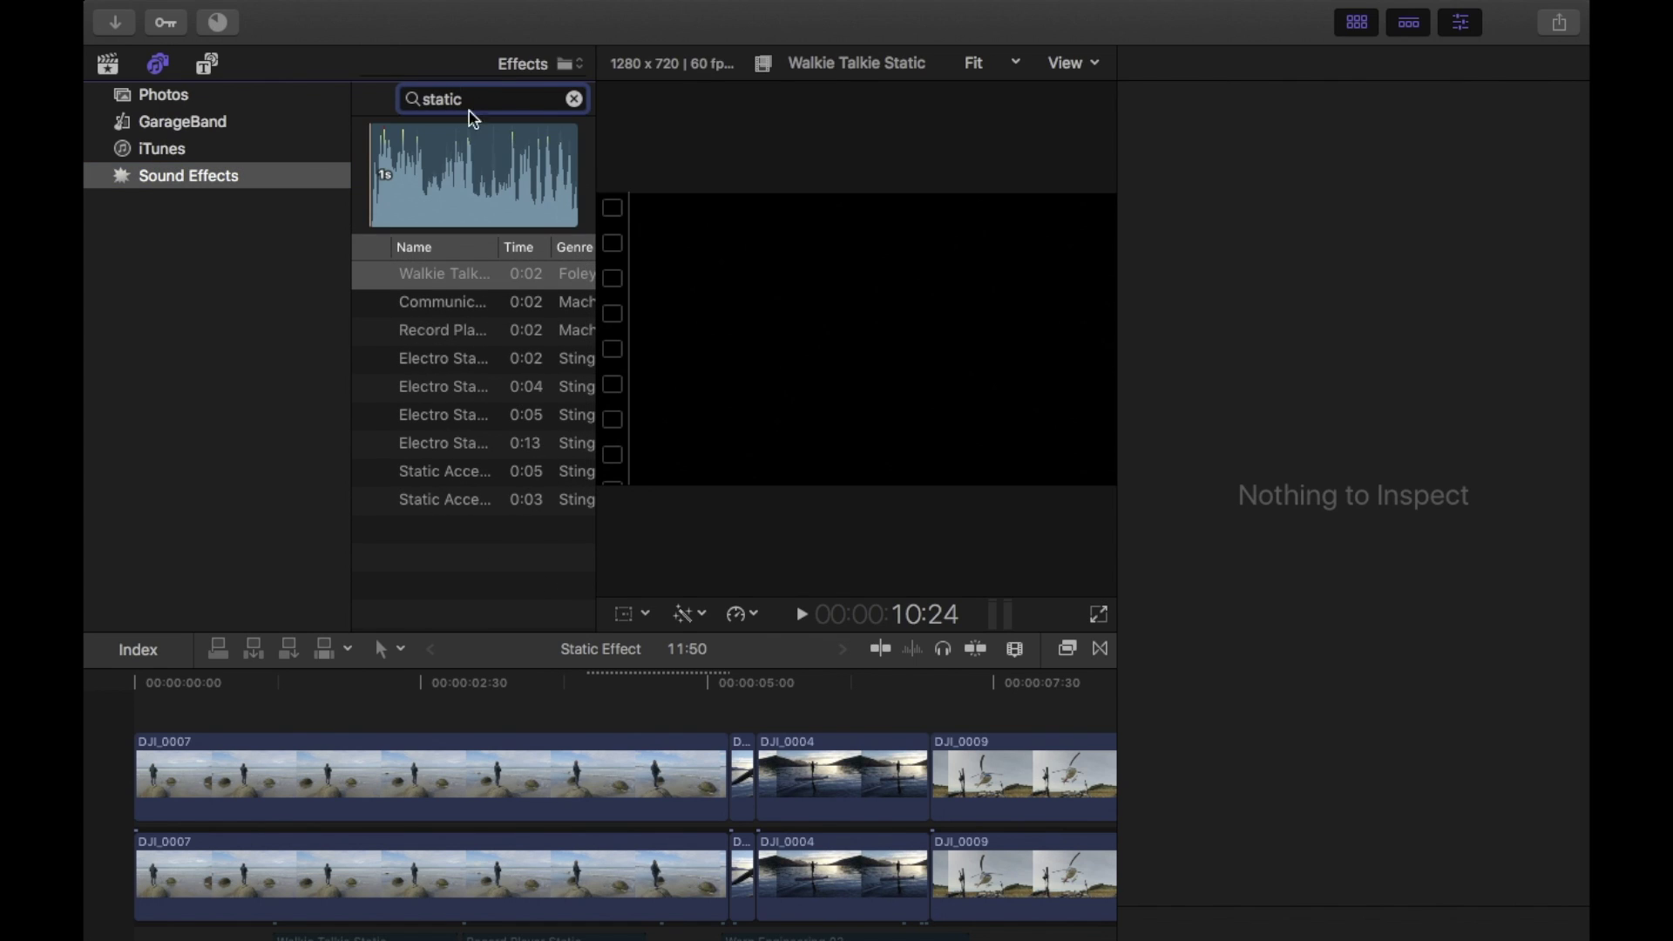
{"action": "scroll", "coordinate": [260, 721], "scroll_direction": "down", "scroll_amount": 5}
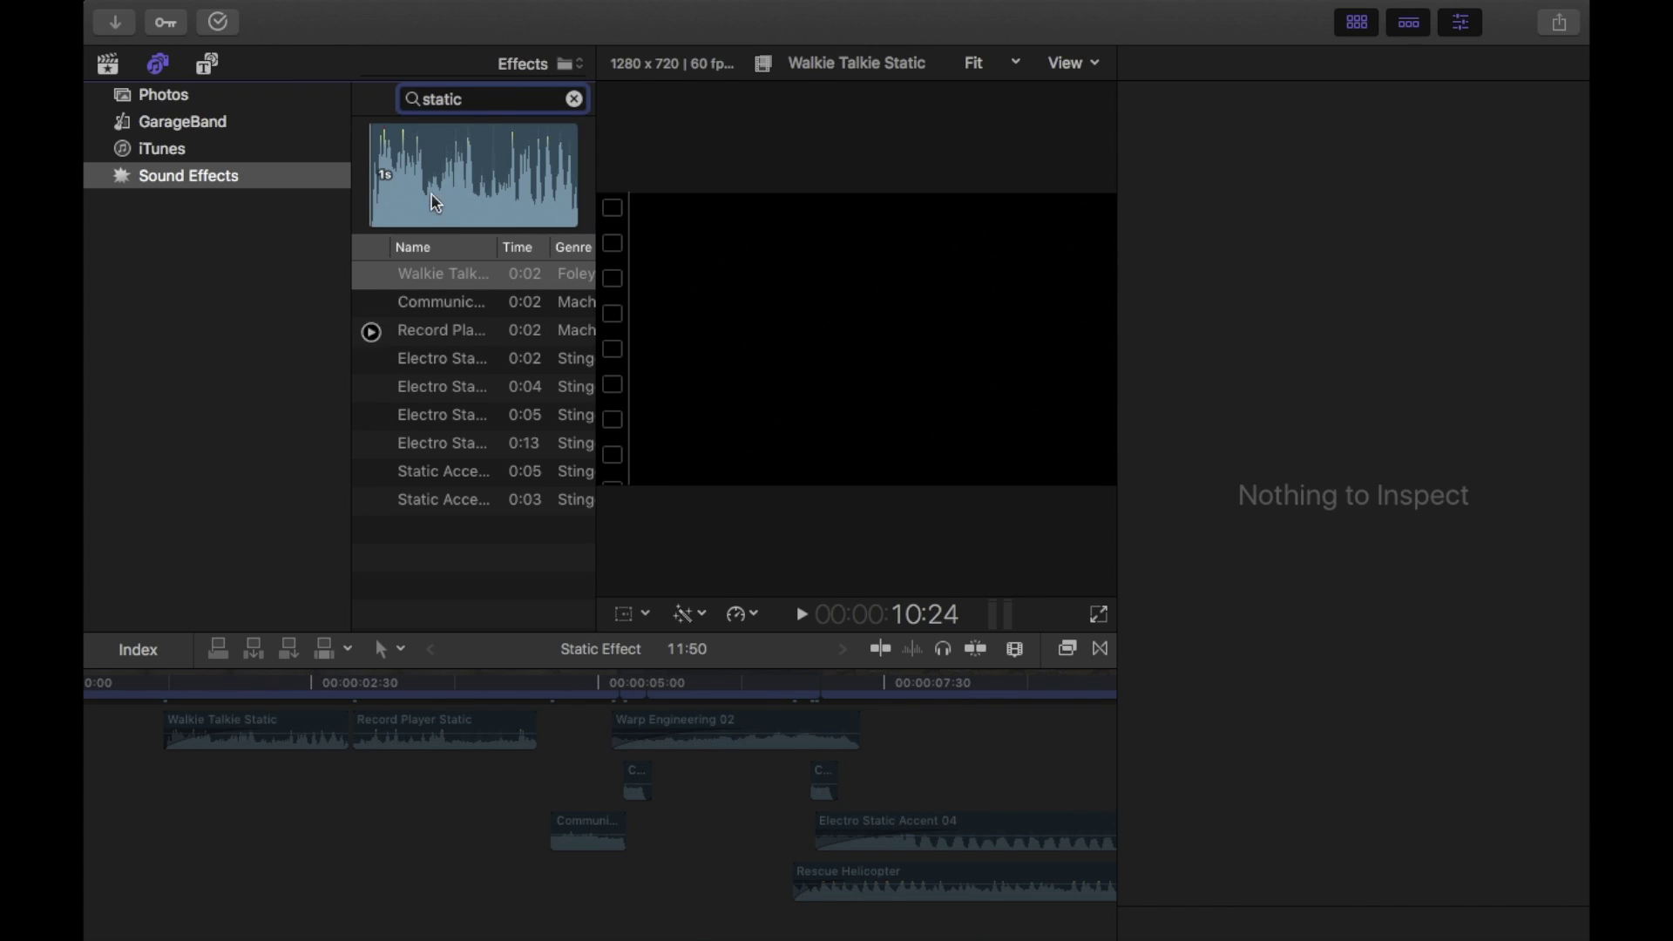
{"action": "left_click", "coordinate": [574, 100]}
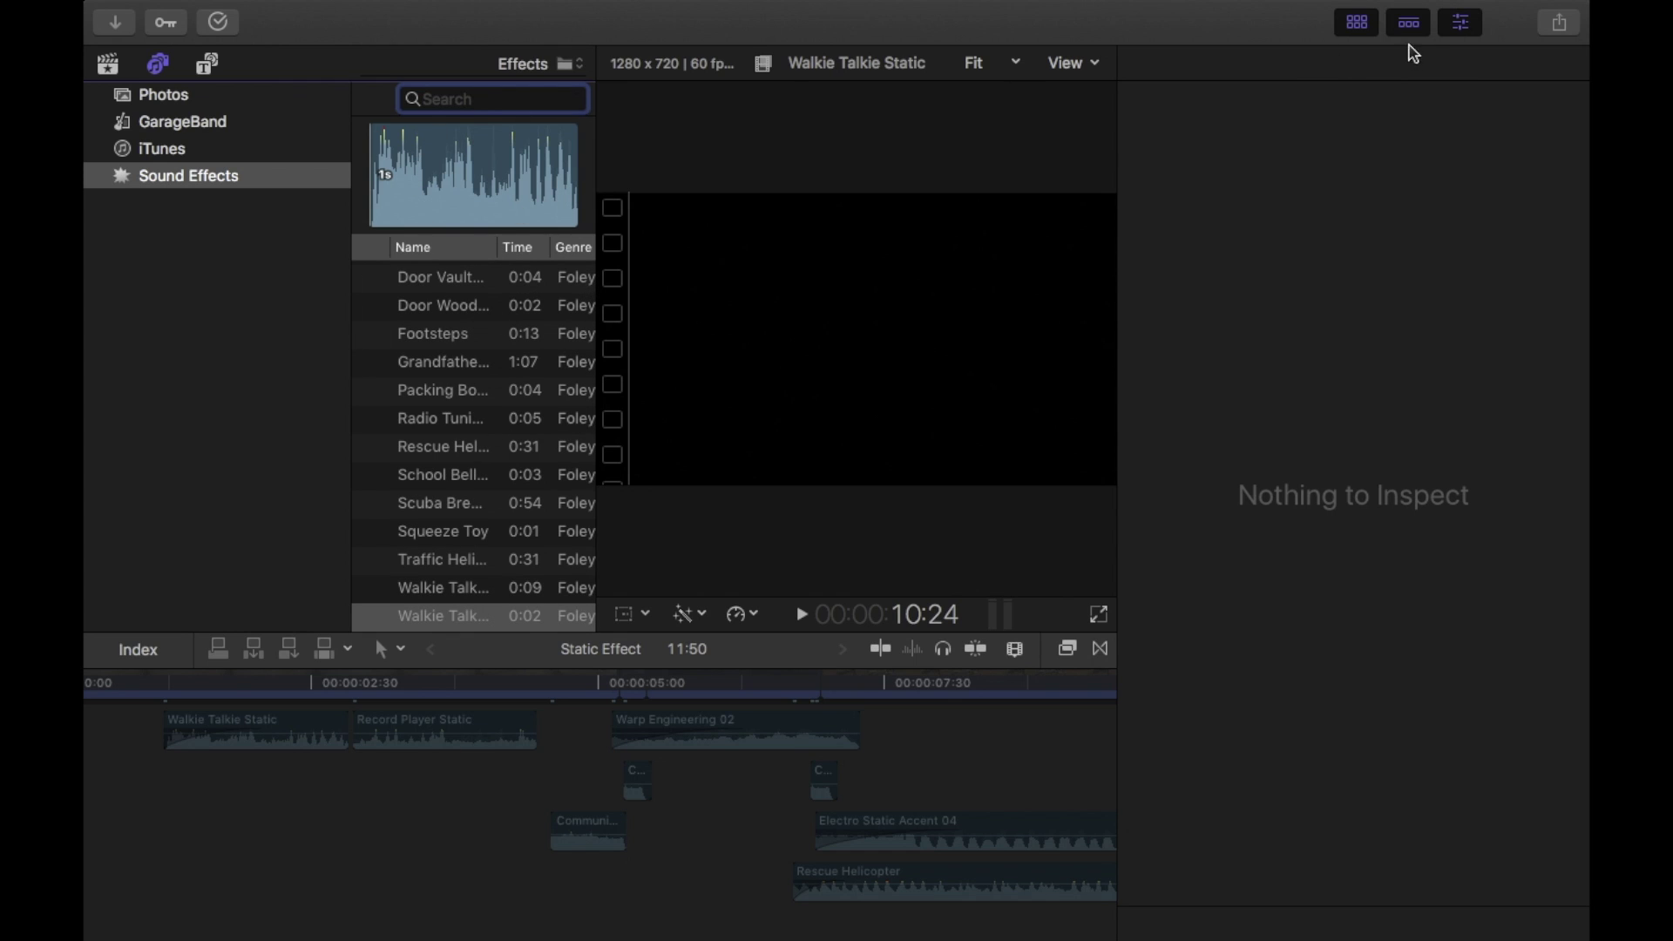
{"action": "left_click", "coordinate": [1357, 22]}
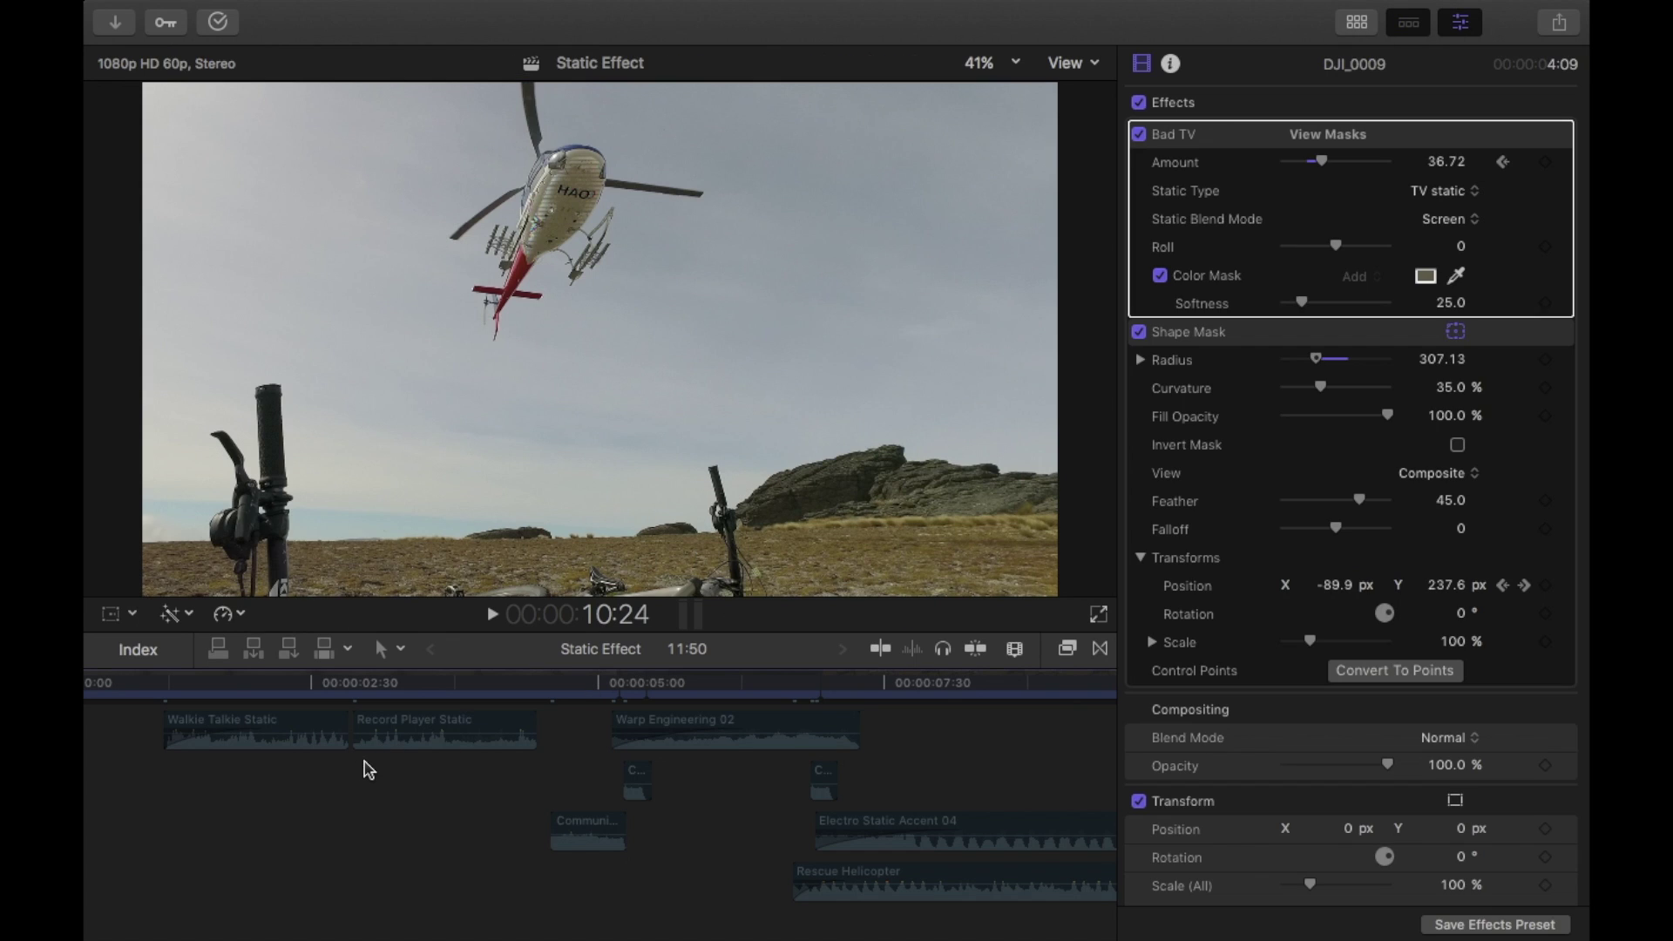
Step: Select and enable all eight sound effect clips beneath the video clips in the timeline
{"action": "left_click_drag", "start_coordinate": [134, 745], "coordinate": [1001, 900]}
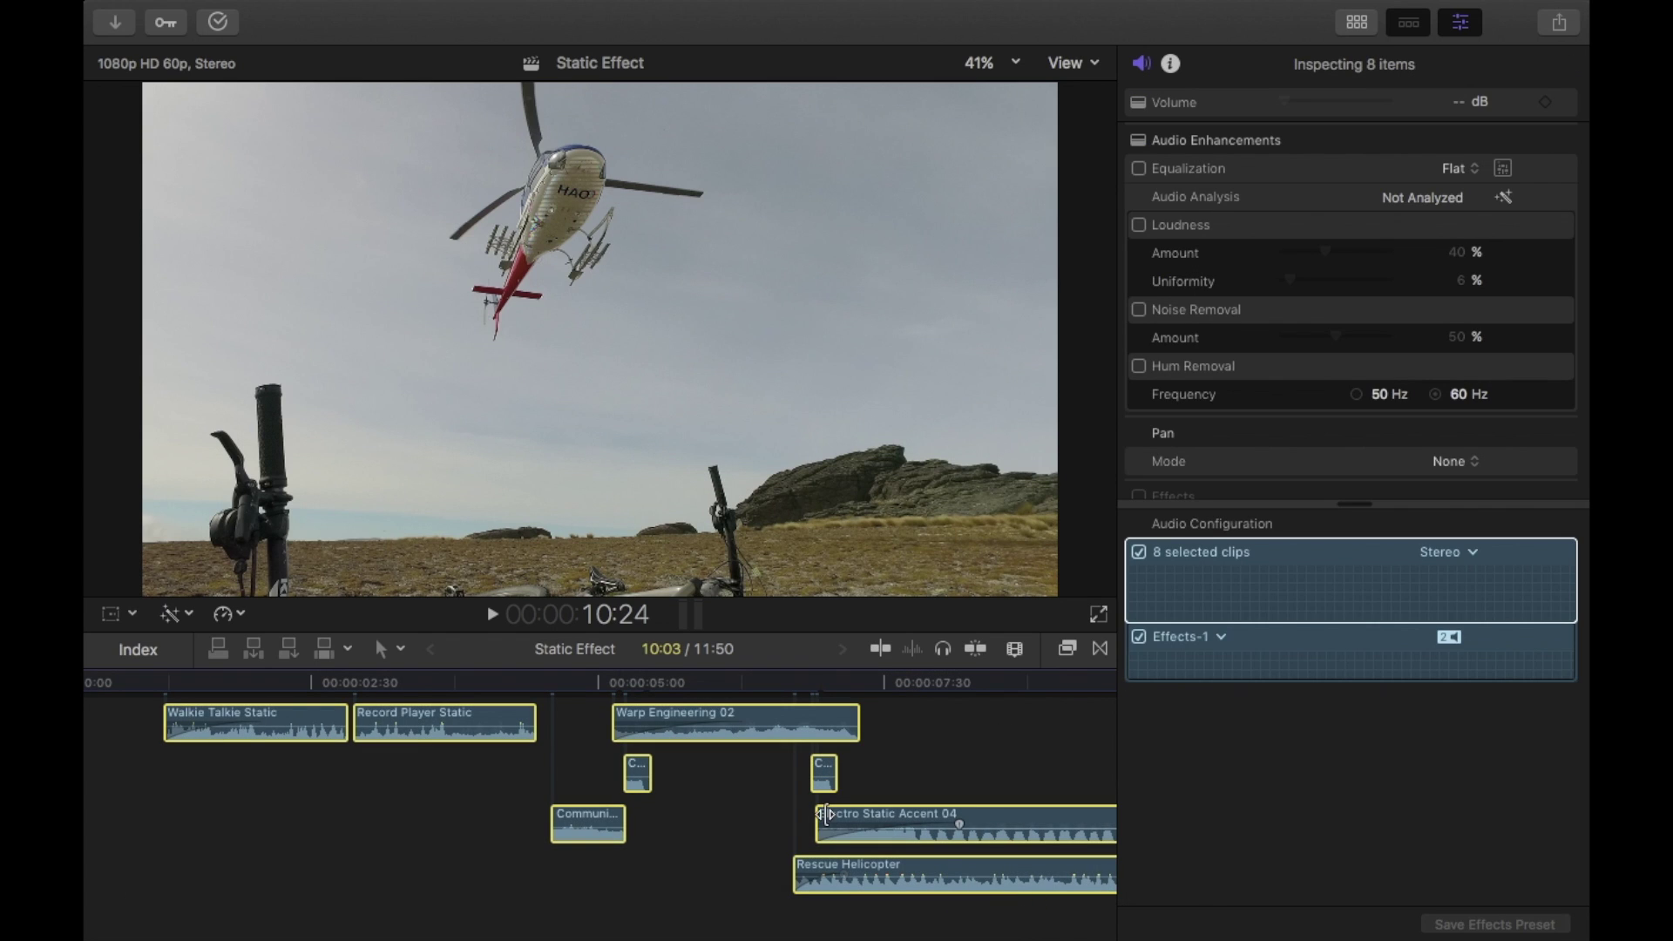
{"action": "scroll", "coordinate": [827, 822], "scroll_direction": "up", "scroll_amount": 2}
{"action": "scroll", "coordinate": [827, 822], "scroll_direction": "up", "scroll_amount": 2}
{"action": "scroll", "coordinate": [828, 821], "scroll_direction": "left", "scroll_amount": 2}
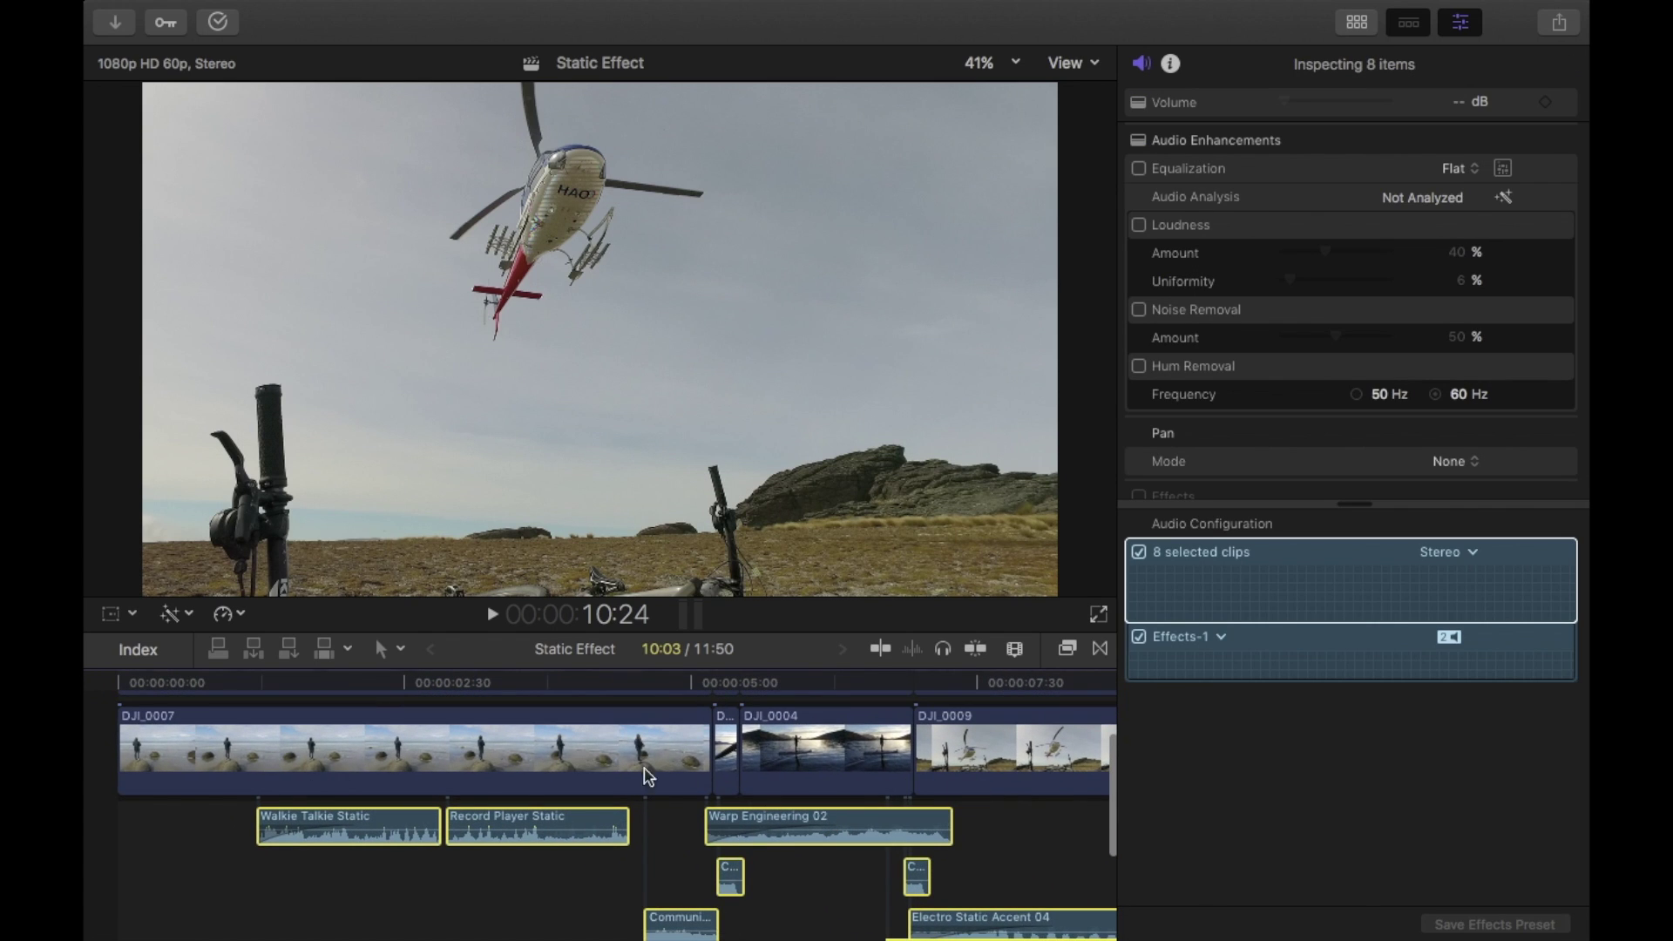
{"action": "scroll", "coordinate": [701, 868], "scroll_direction": "up", "scroll_amount": 1}
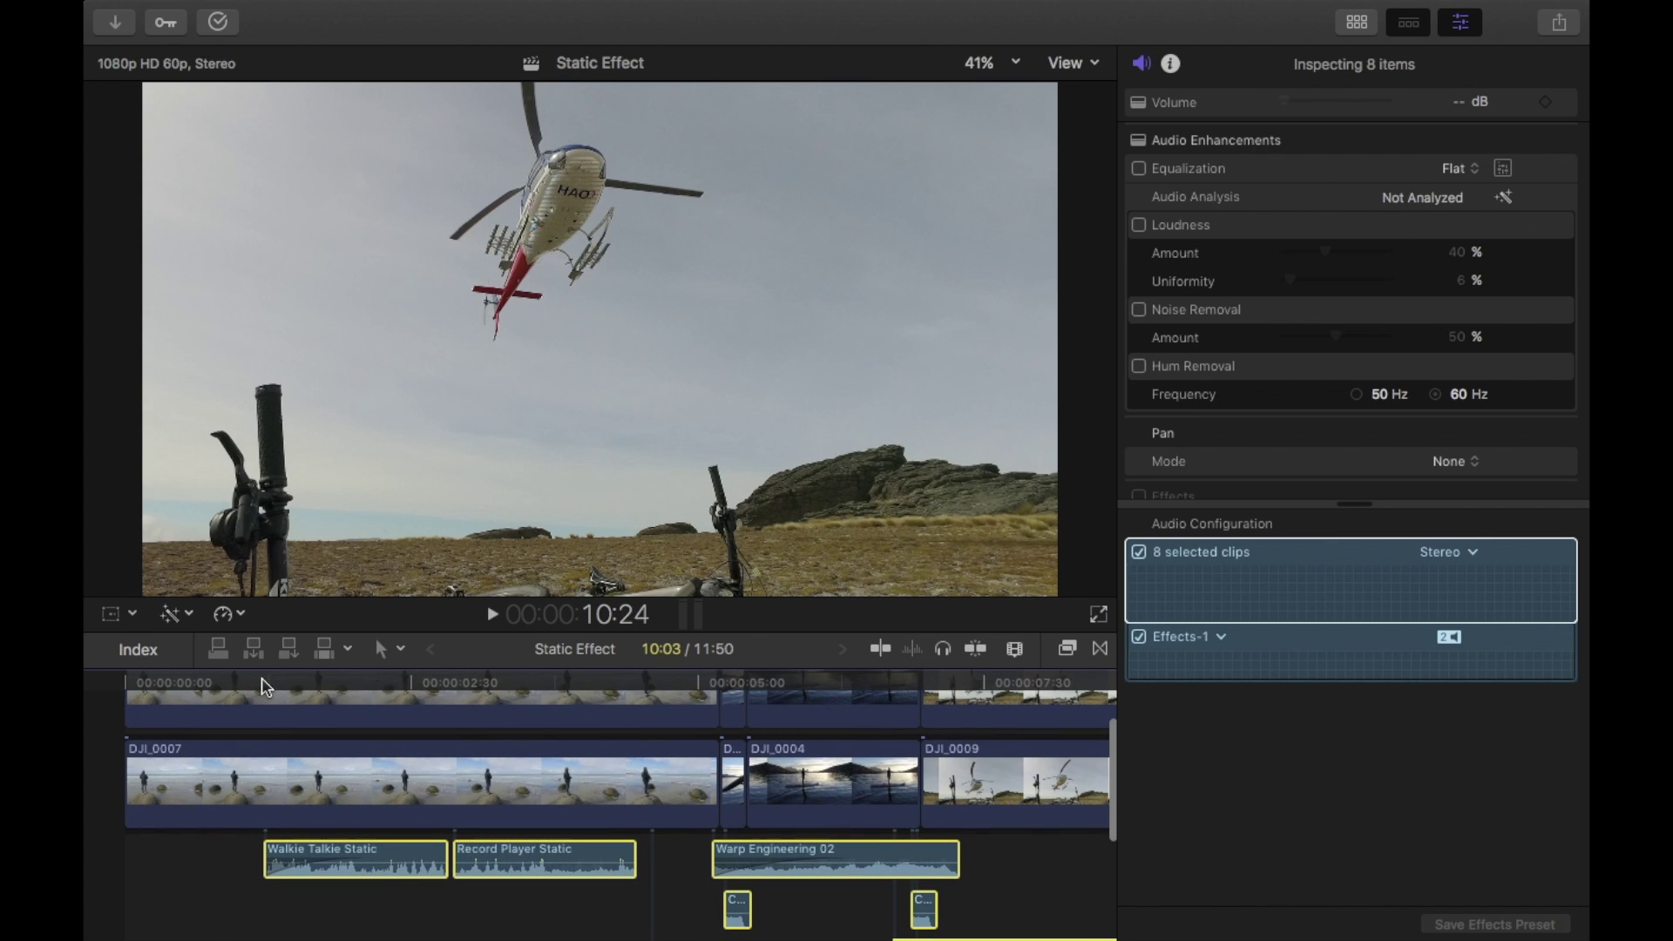